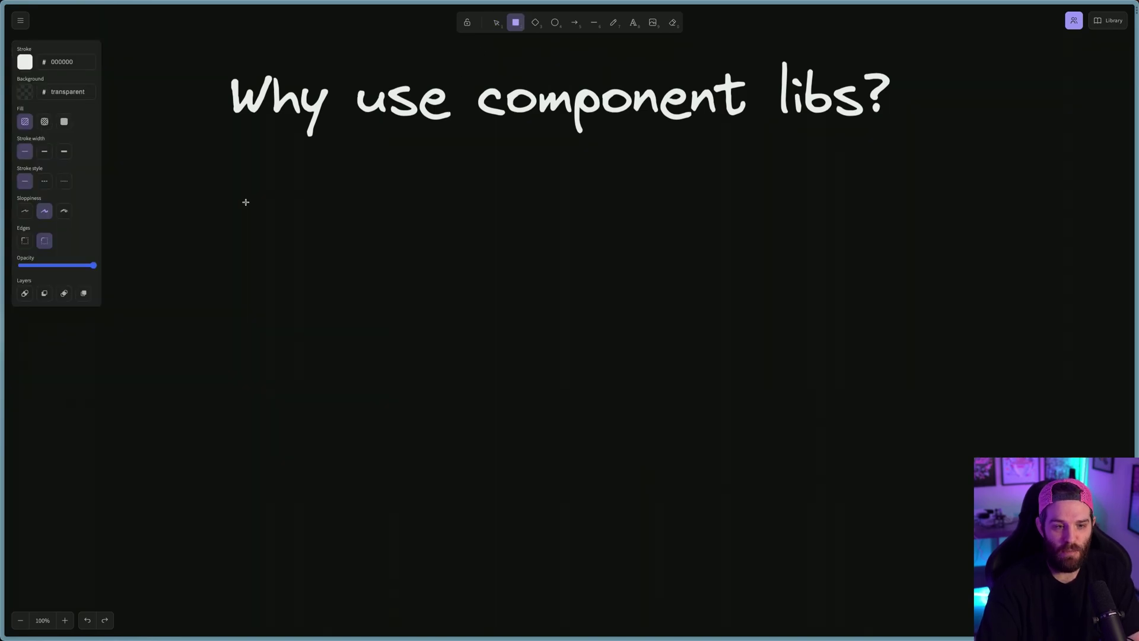
Draw the left box and centre a large 'Next top Saas' label inside it
{"action": "left_click_drag", "start_coordinate": [221, 172], "coordinate": [462, 417]}
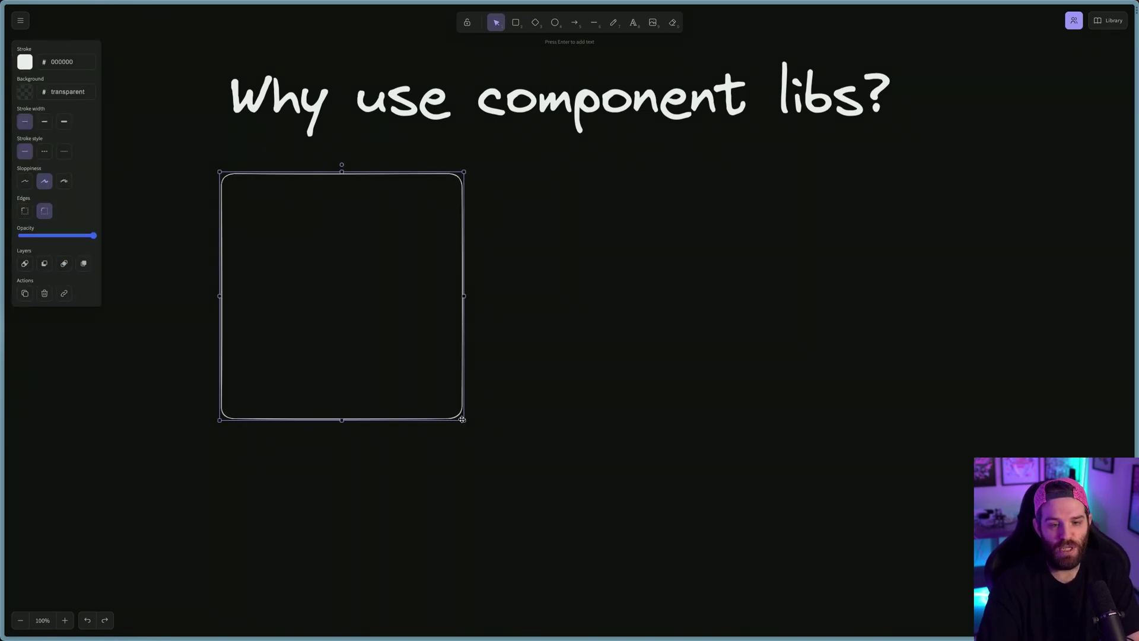
{"action": "double_click", "coordinate": [316, 212]}
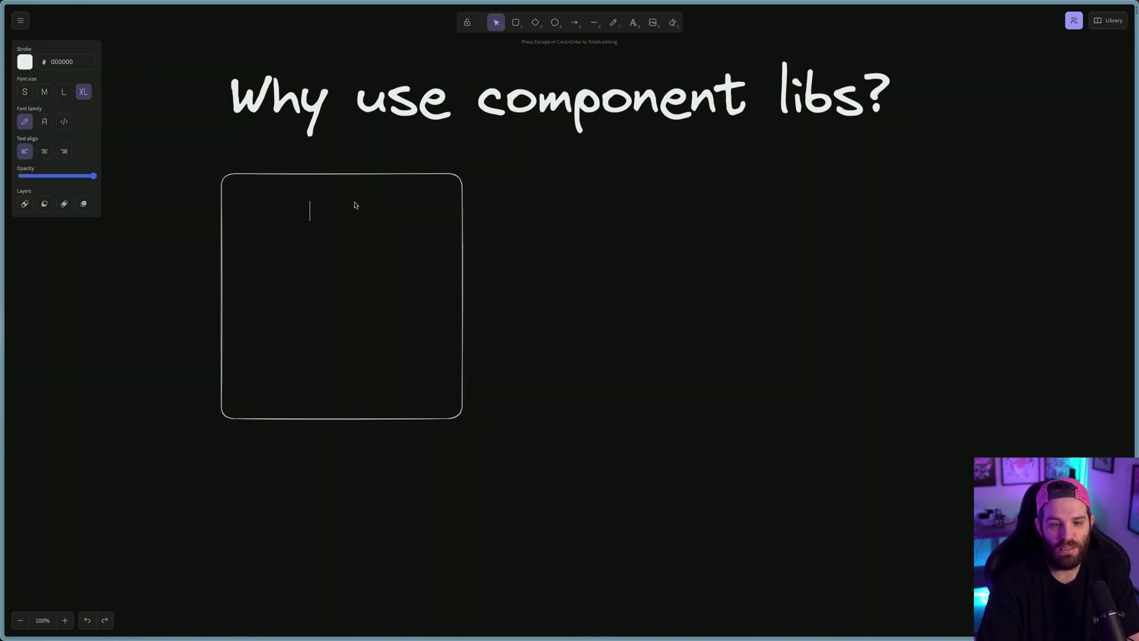
{"action": "type", "text": "Next top S"}
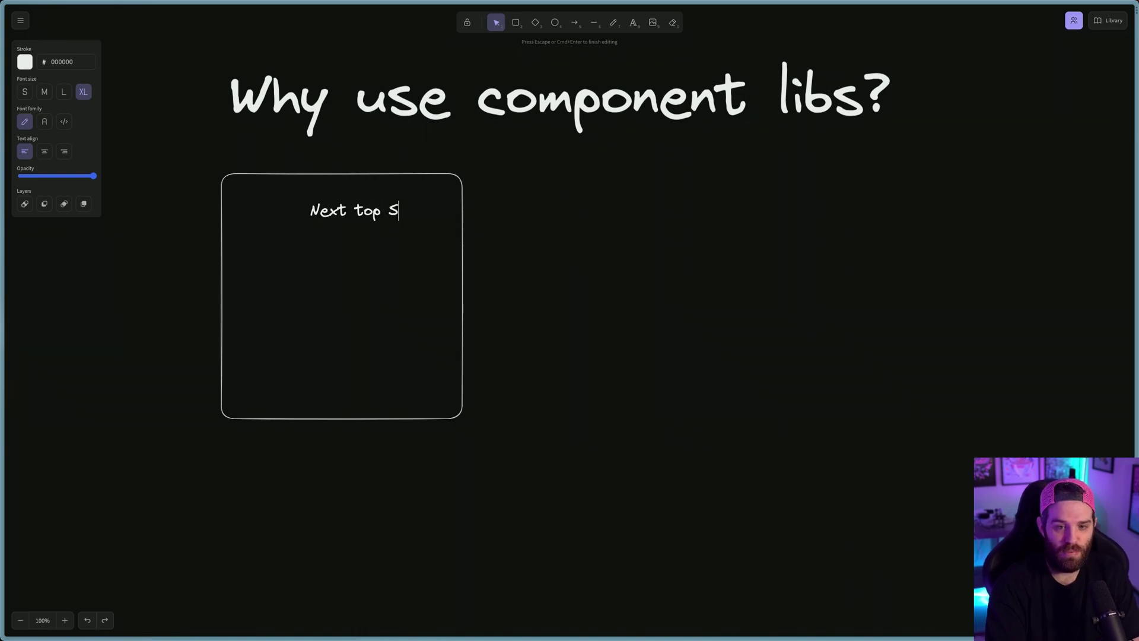
{"action": "type", "text": "aas"}
{"action": "key", "text": "Escape"}
{"action": "left_click", "coordinate": [370, 214]}
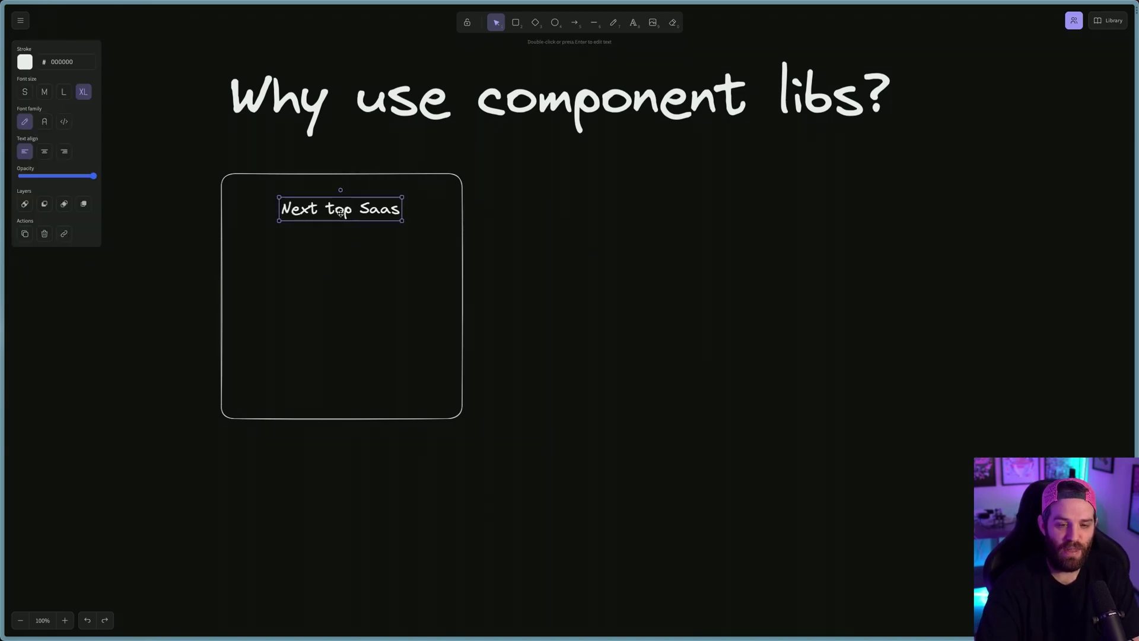
{"action": "left_click_drag", "start_coordinate": [371, 213], "coordinate": [223, 252]}
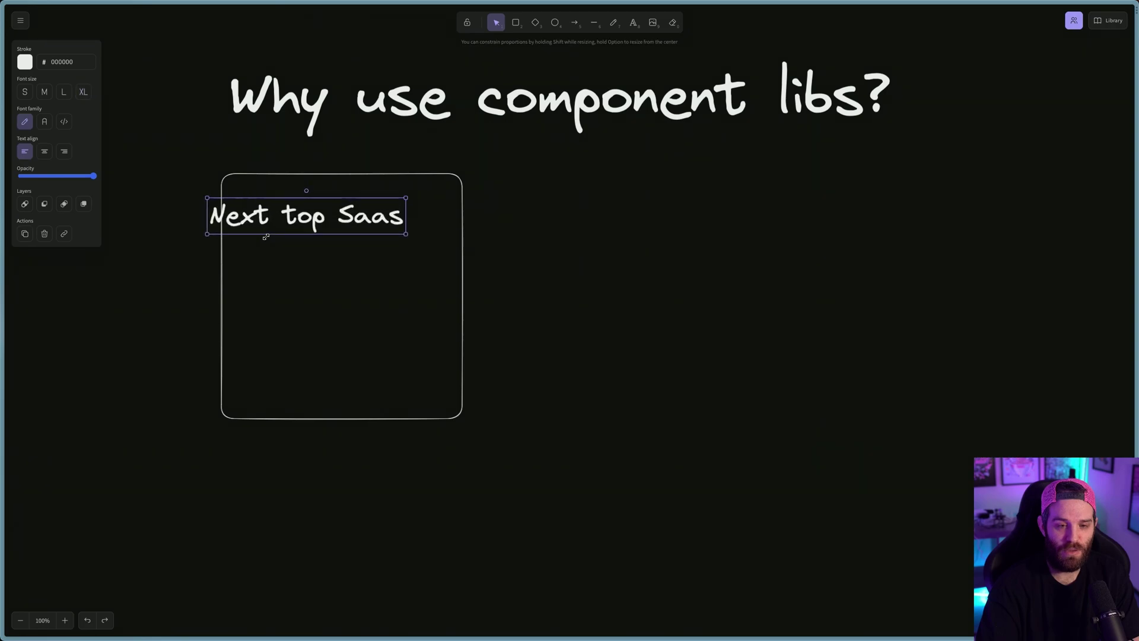
{"action": "left_click_drag", "start_coordinate": [321, 249], "coordinate": [323, 323]}
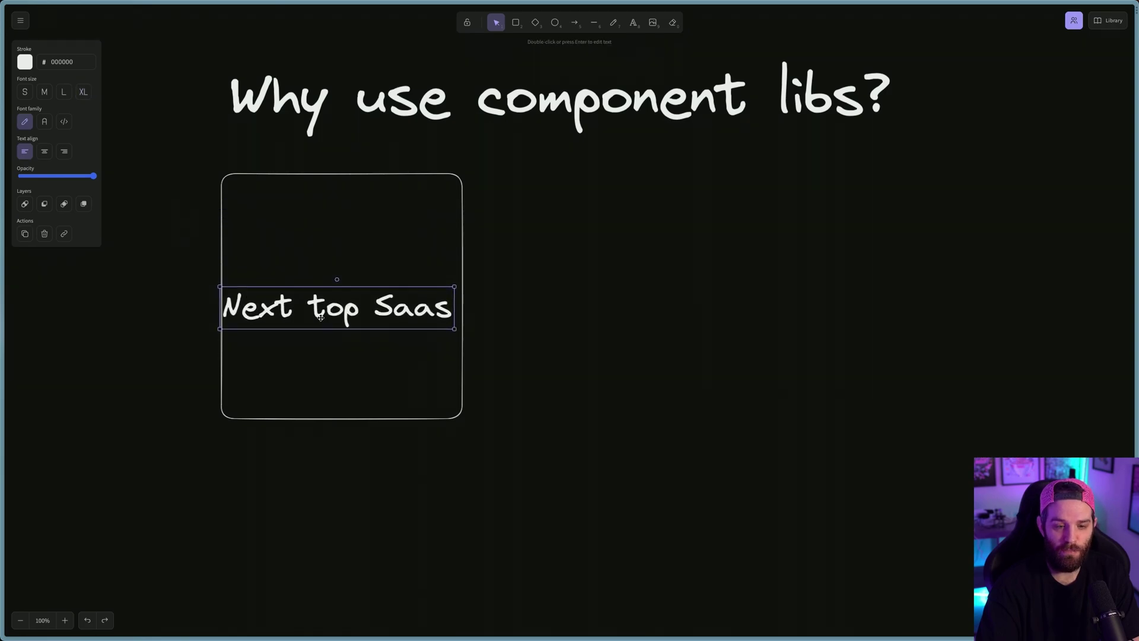
{"action": "left_click", "coordinate": [524, 312]}
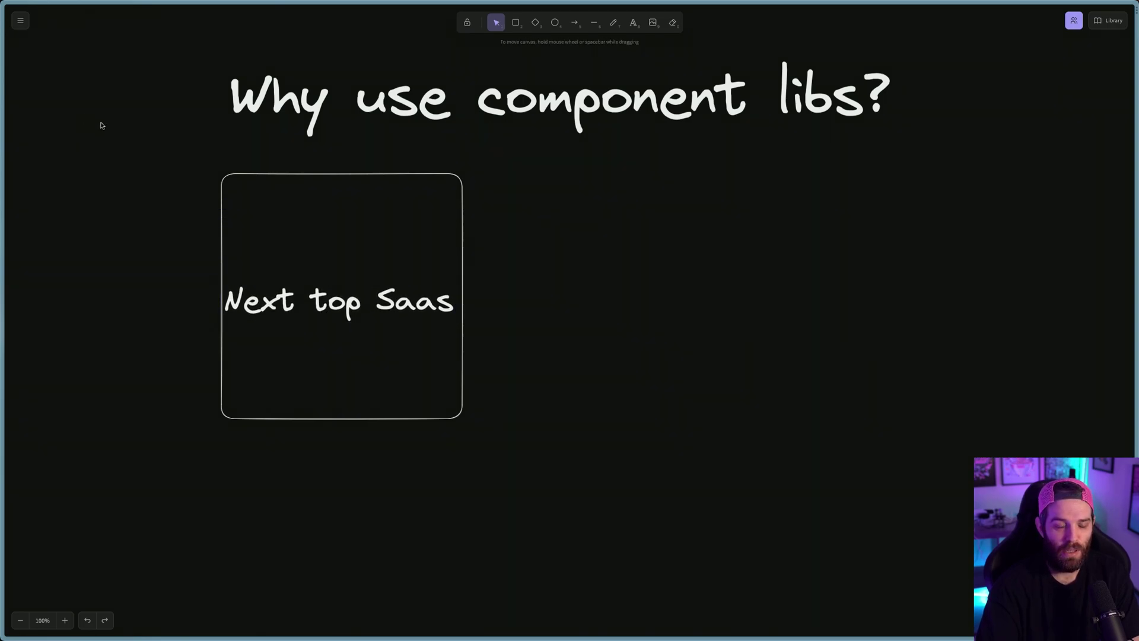
Draw the right box with a larger, centred '50 components' heading and begin the list below
{"action": "key", "text": "r"}
{"action": "left_click_drag", "start_coordinate": [748, 171], "coordinate": [1038, 409]}
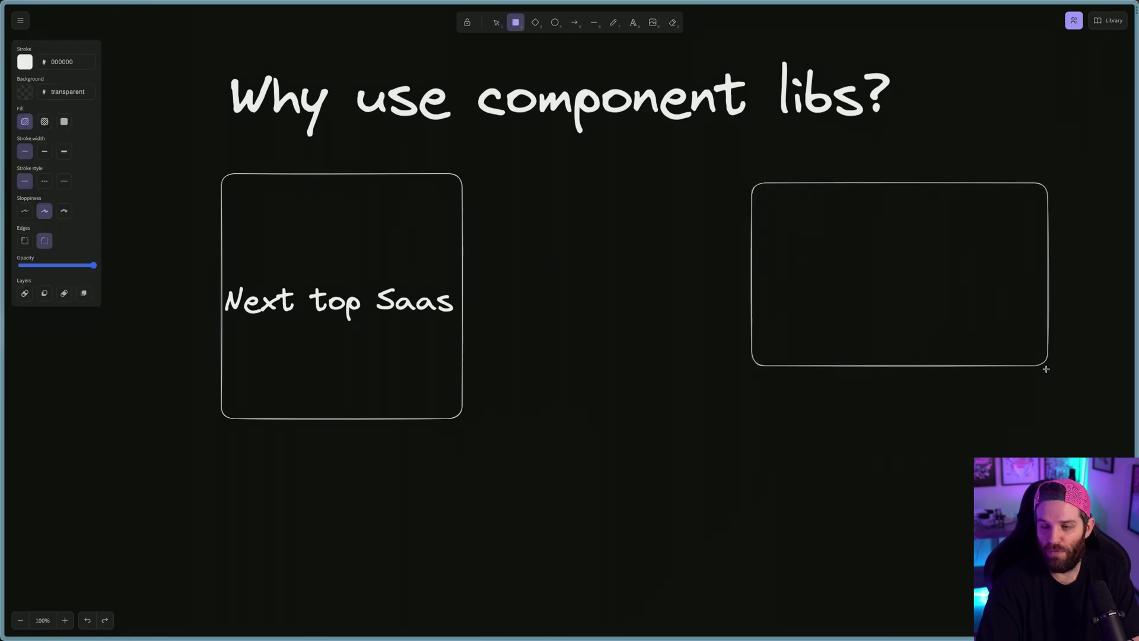
{"action": "key", "text": "Escape"}
{"action": "double_click", "coordinate": [931, 197]}
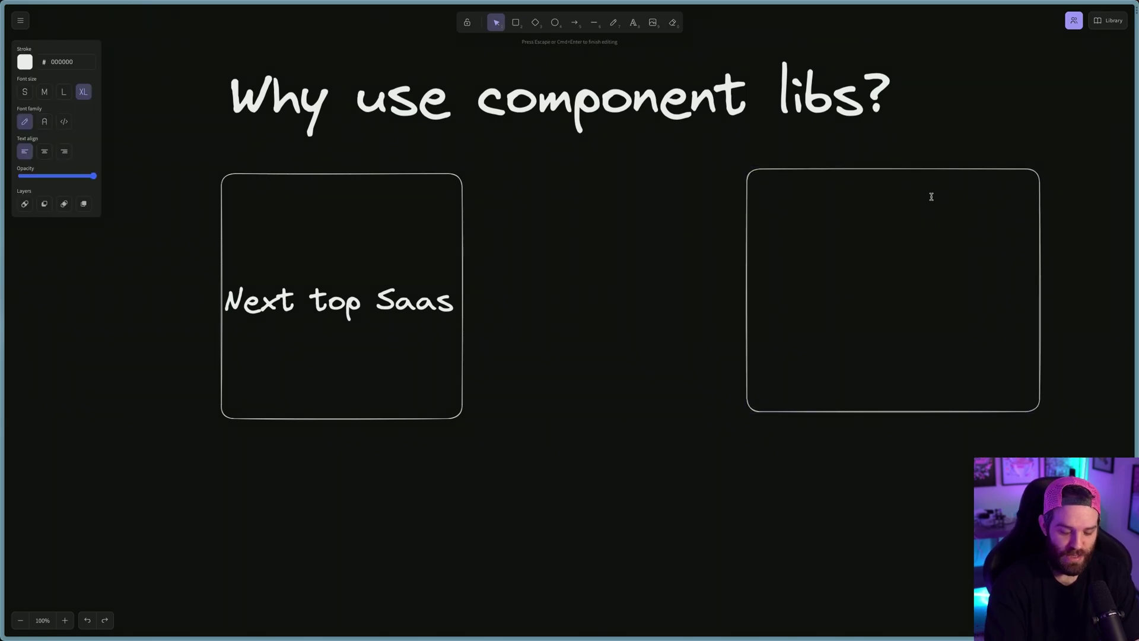
{"action": "type", "text": "59 "}
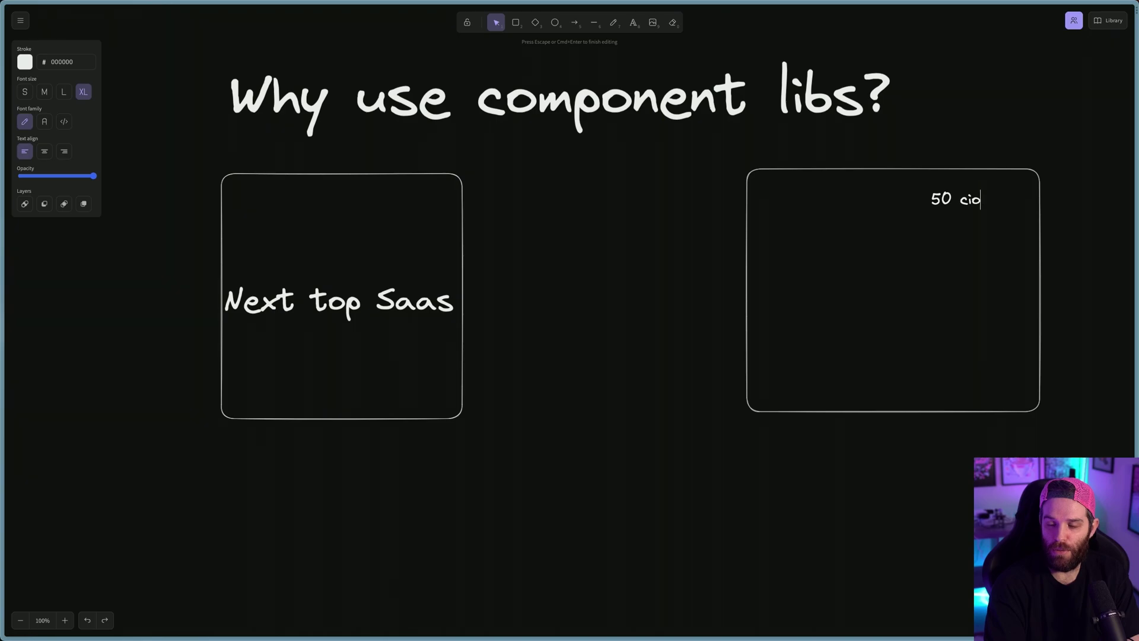
{"action": "type", "text": "omponents"}
{"action": "left_click", "coordinate": [936, 231]}
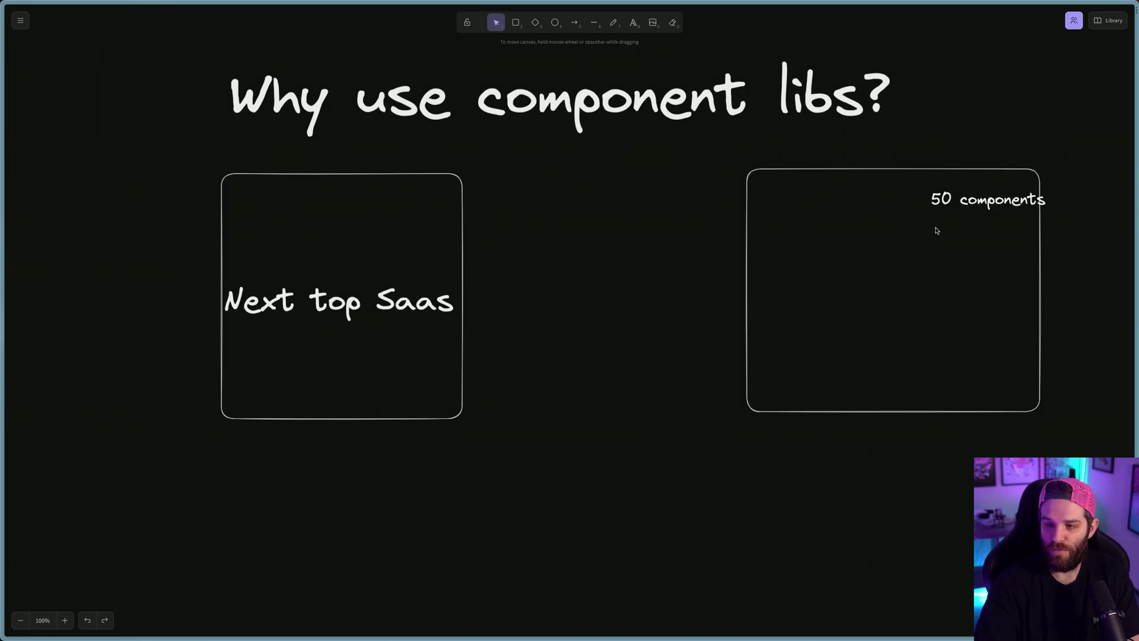
{"action": "left_click_drag", "start_coordinate": [945, 199], "coordinate": [850, 207]}
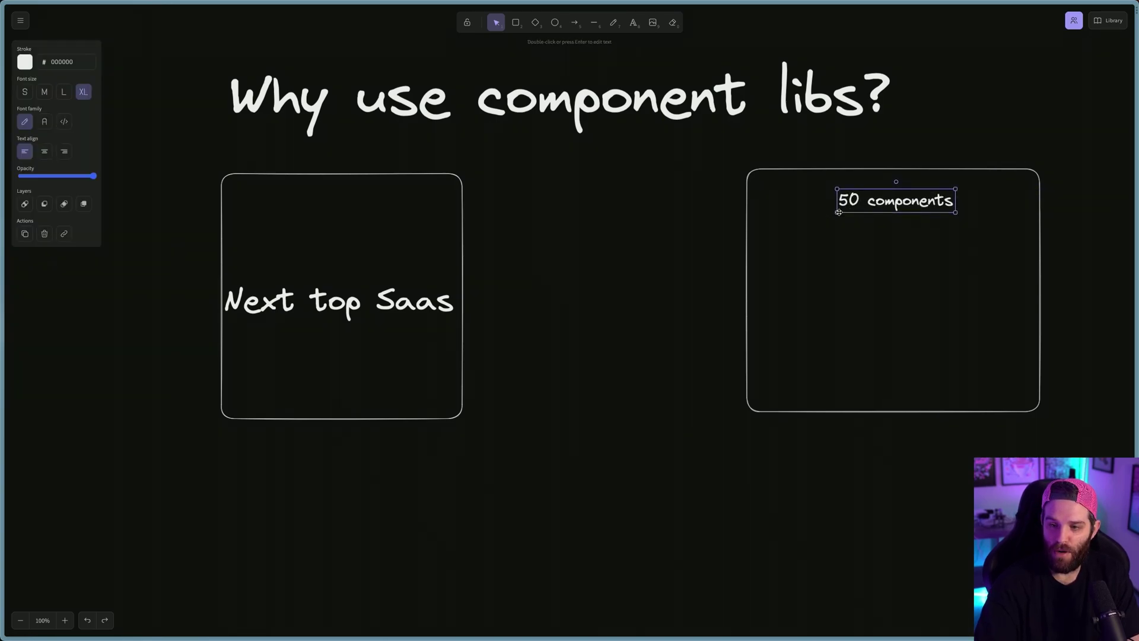
{"action": "key", "text": "ctrl+shift+period"}
{"action": "double_click", "coordinate": [814, 257]}
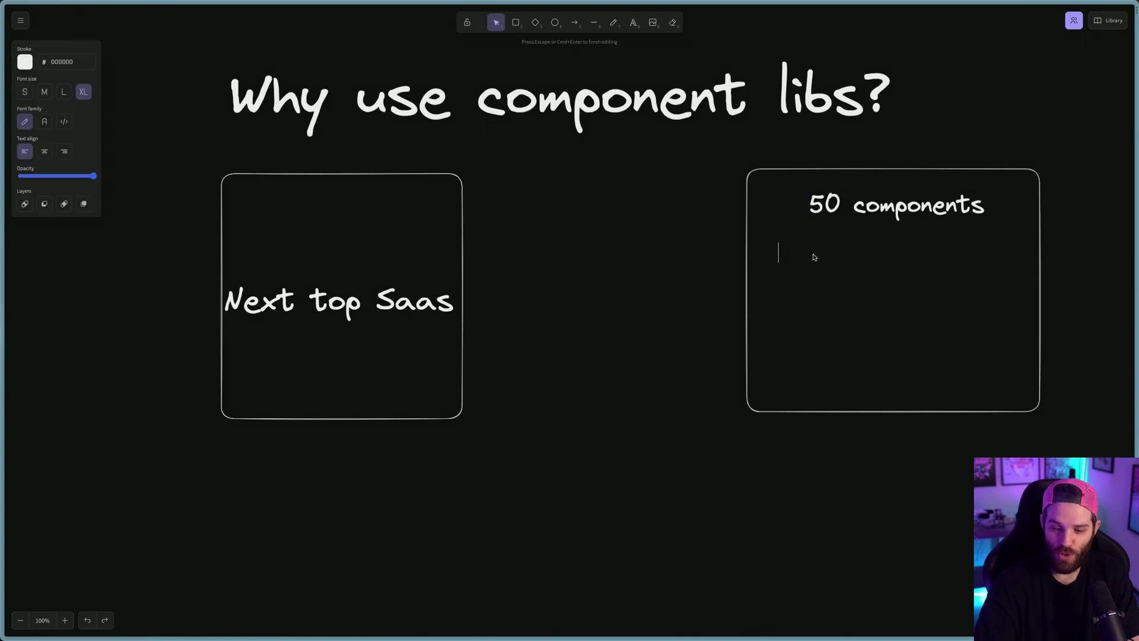
{"action": "type", "text": "State Driven"}
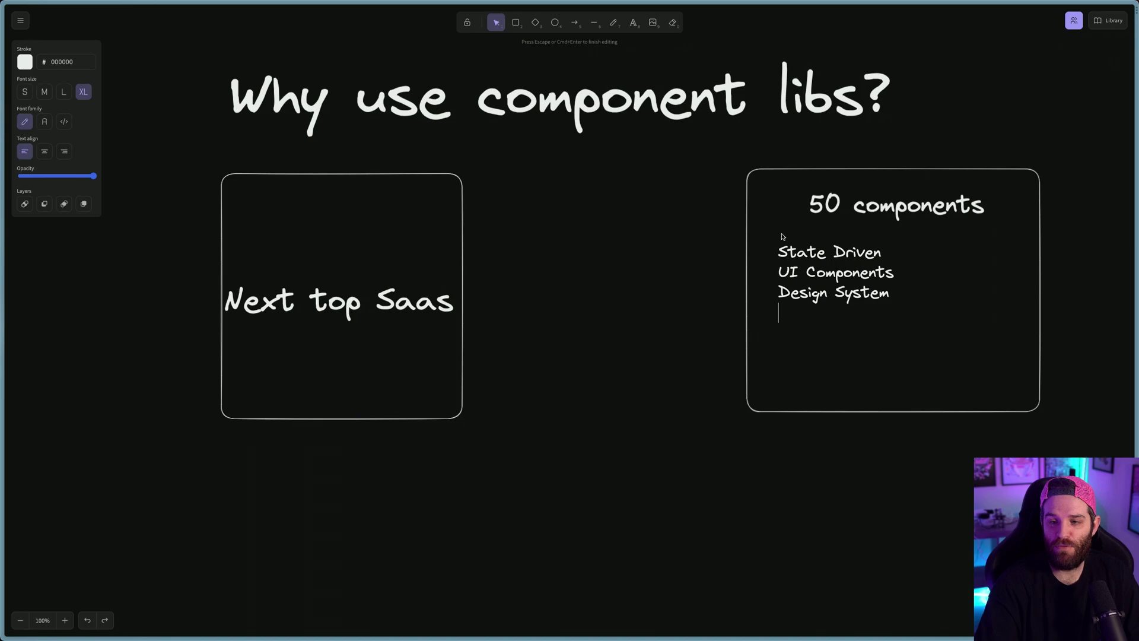
Draw a middle box listing Auth, databases, api and 3rd party services, resized to fit
{"action": "left_click", "coordinate": [514, 202]}
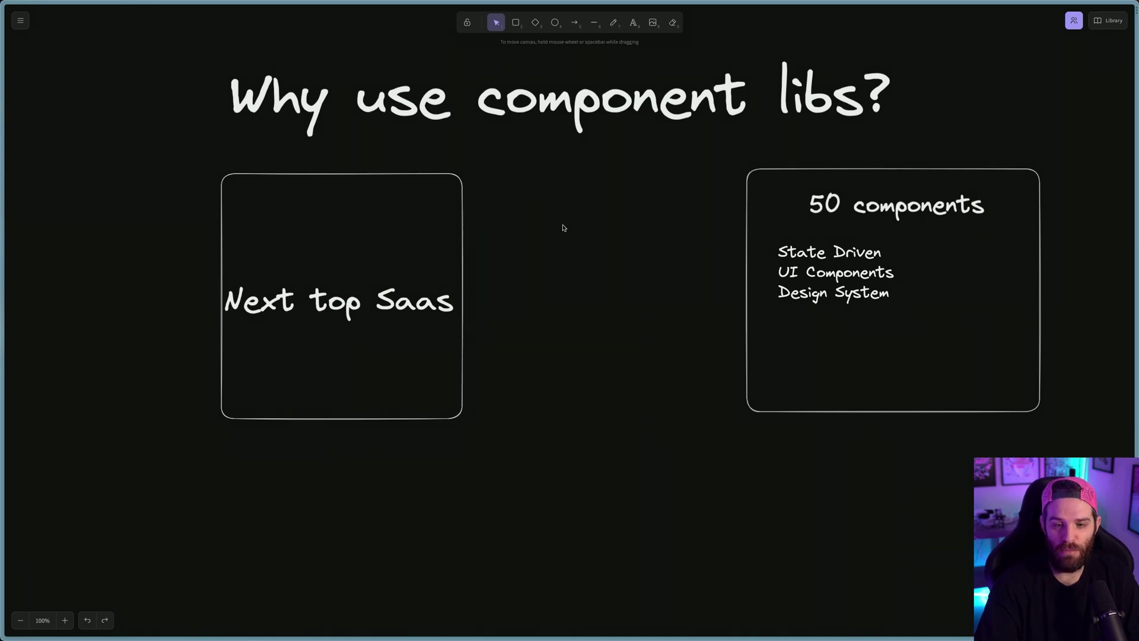
{"action": "double_click", "coordinate": [564, 229]}
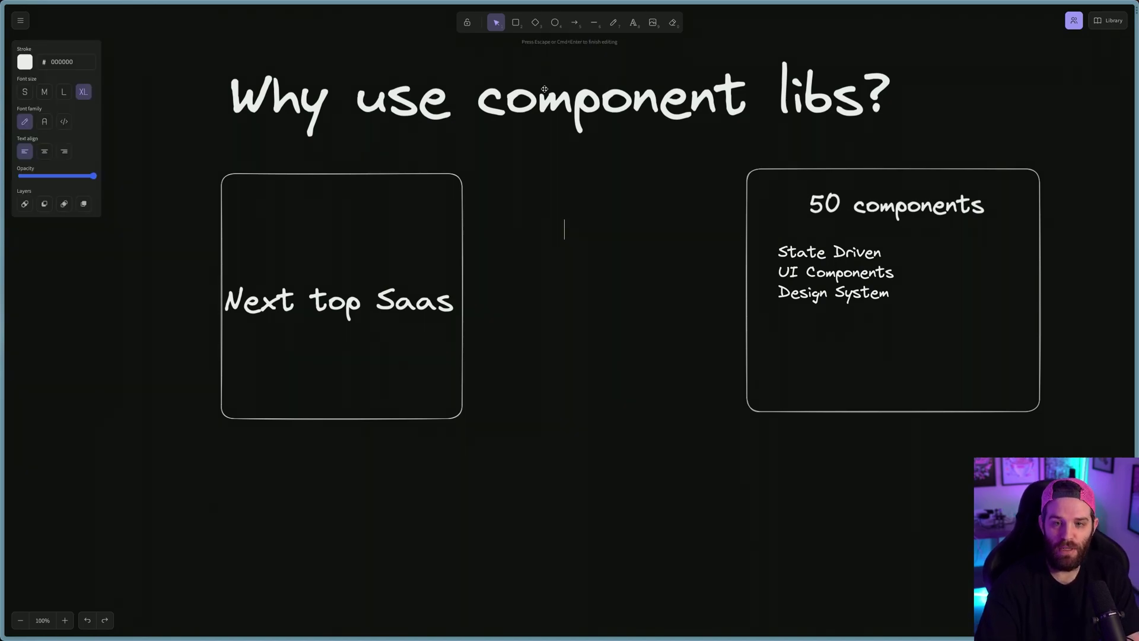
{"action": "left_click", "coordinate": [516, 22]}
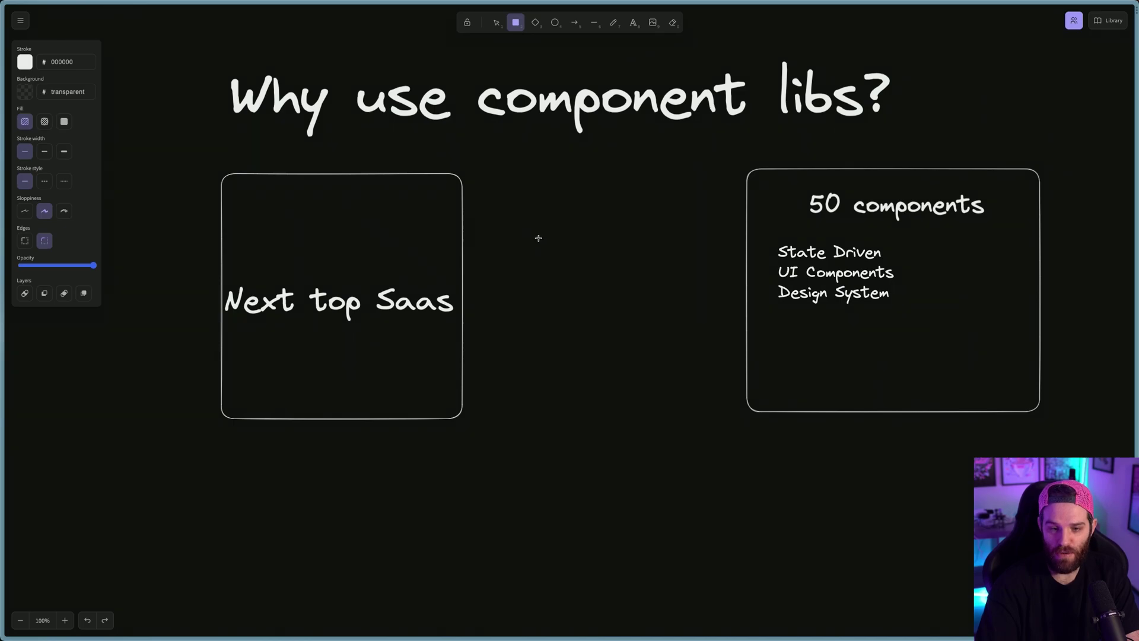
{"action": "left_click_drag", "start_coordinate": [547, 291], "coordinate": [671, 424]}
{"action": "double_click", "coordinate": [602, 267]}
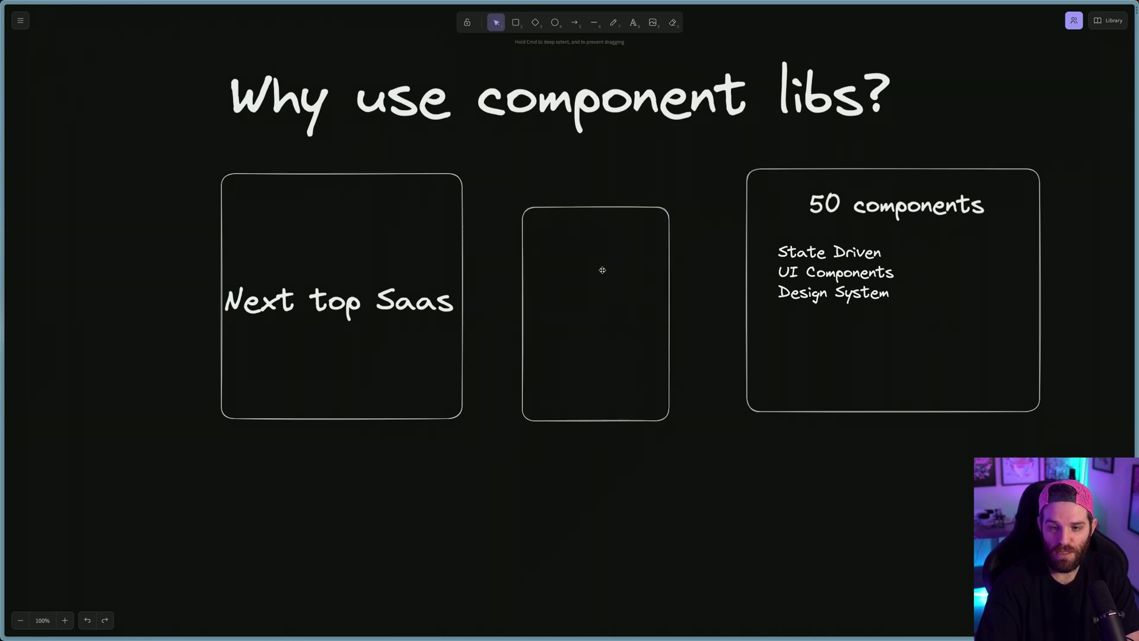
{"action": "type", "text": "Aut"}
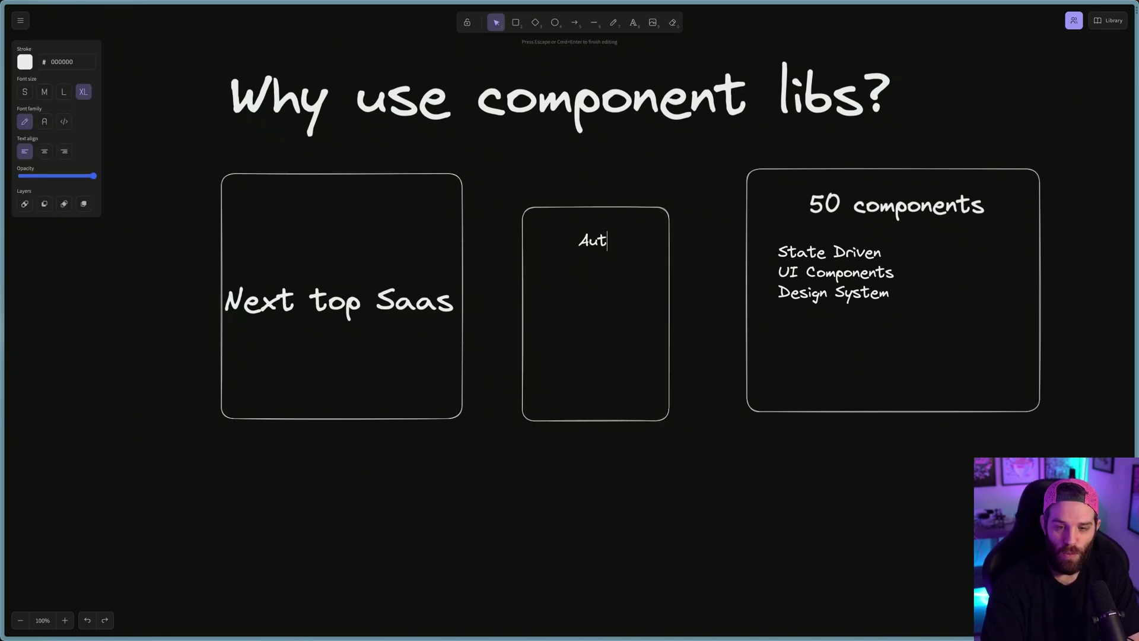
{"action": "type", "text": "ehn"}
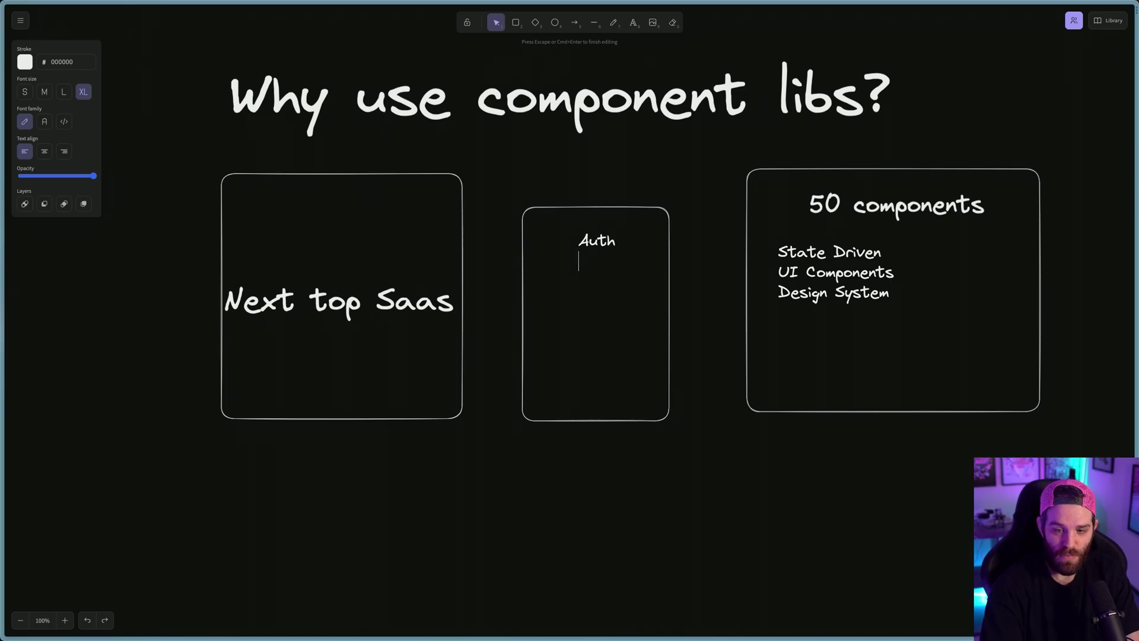
{"action": "key", "text": "Return"}
{"action": "type", "text": "databases a"}
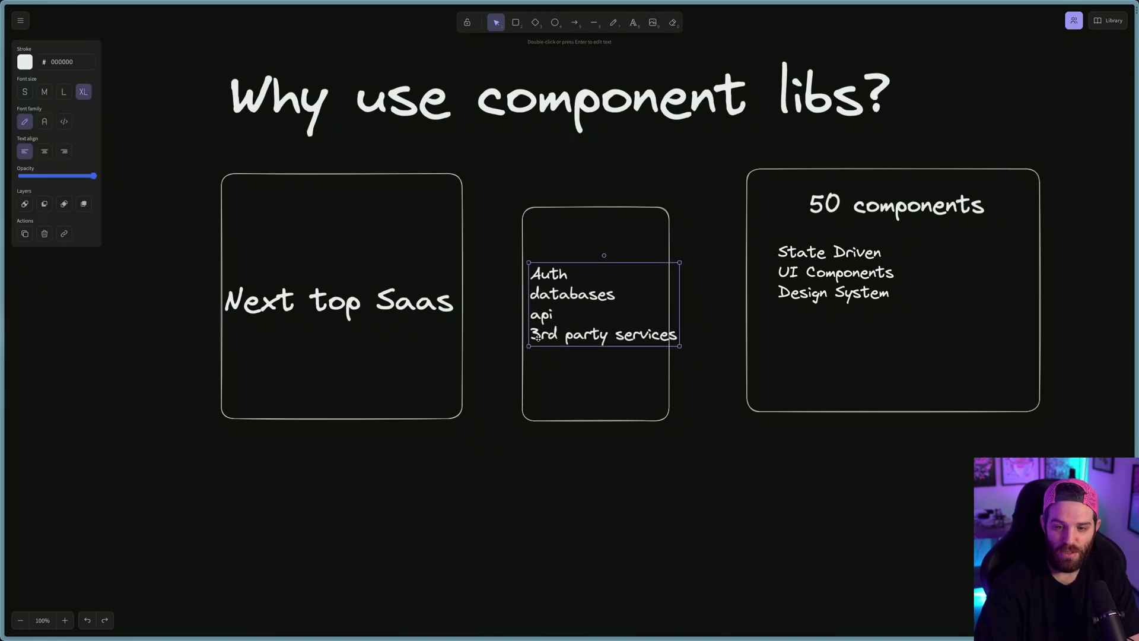
{"action": "left_click", "coordinate": [626, 215]}
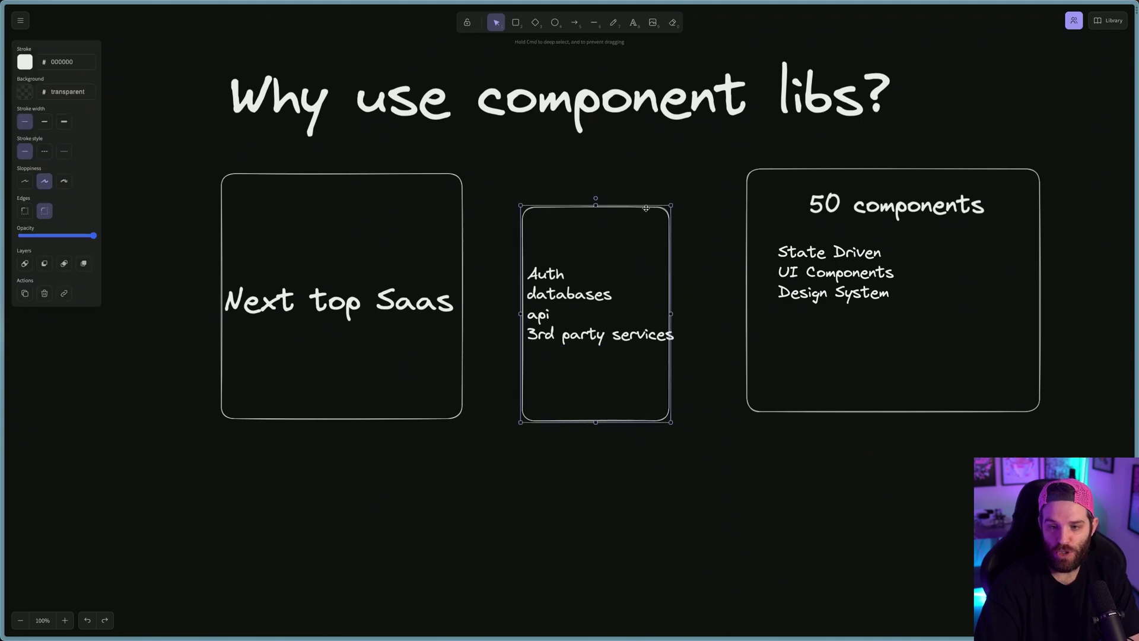
{"action": "left_click_drag", "start_coordinate": [672, 206], "coordinate": [709, 175]}
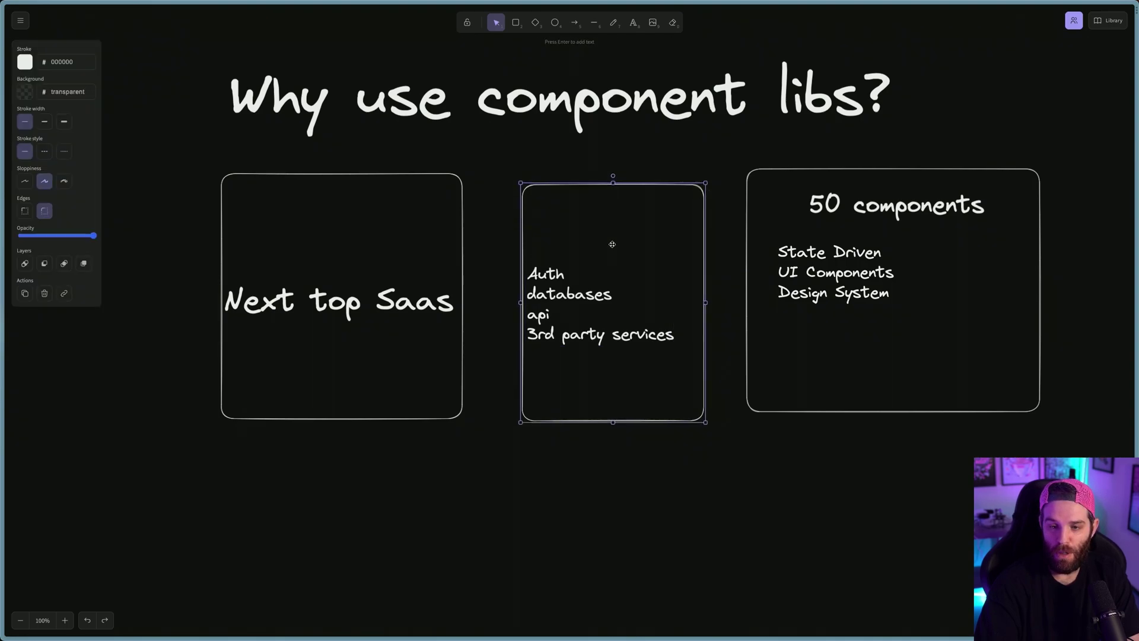
{"action": "mouse_move", "coordinate": [561, 284]}
{"action": "left_mouse_down"}
{"action": "mouse_move", "coordinate": [584, 267]}
{"action": "mouse_move", "coordinate": [542, 284]}
{"action": "left_mouse_up"}
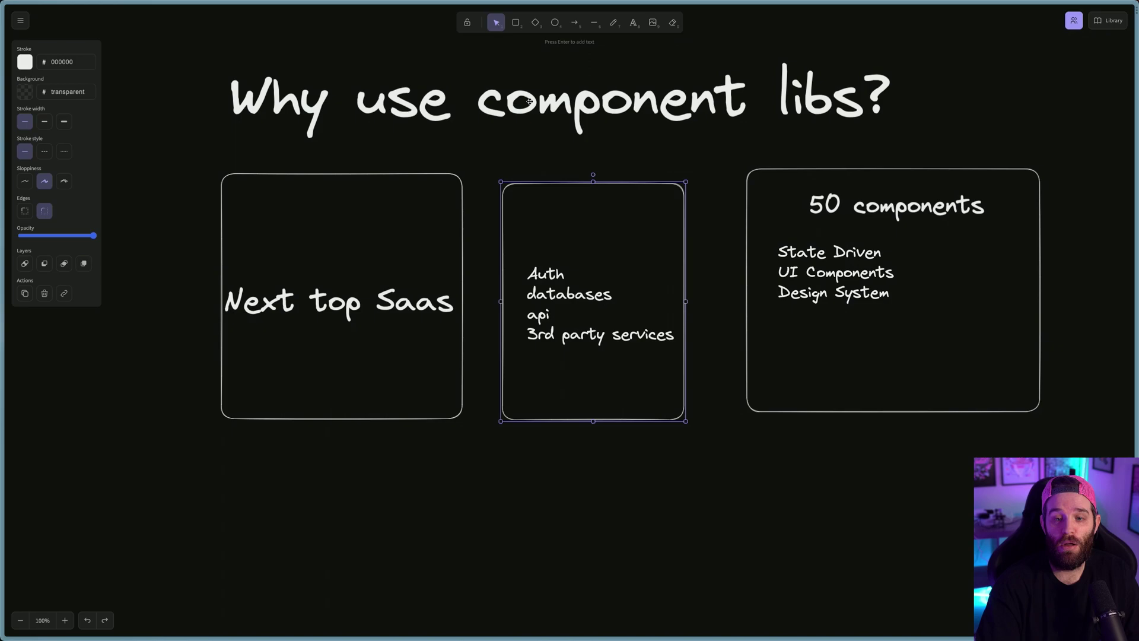
Nudge the title right and add an enlarged 'Daisy UI' label below the first box
{"action": "left_click_drag", "start_coordinate": [531, 102], "coordinate": [562, 101]}
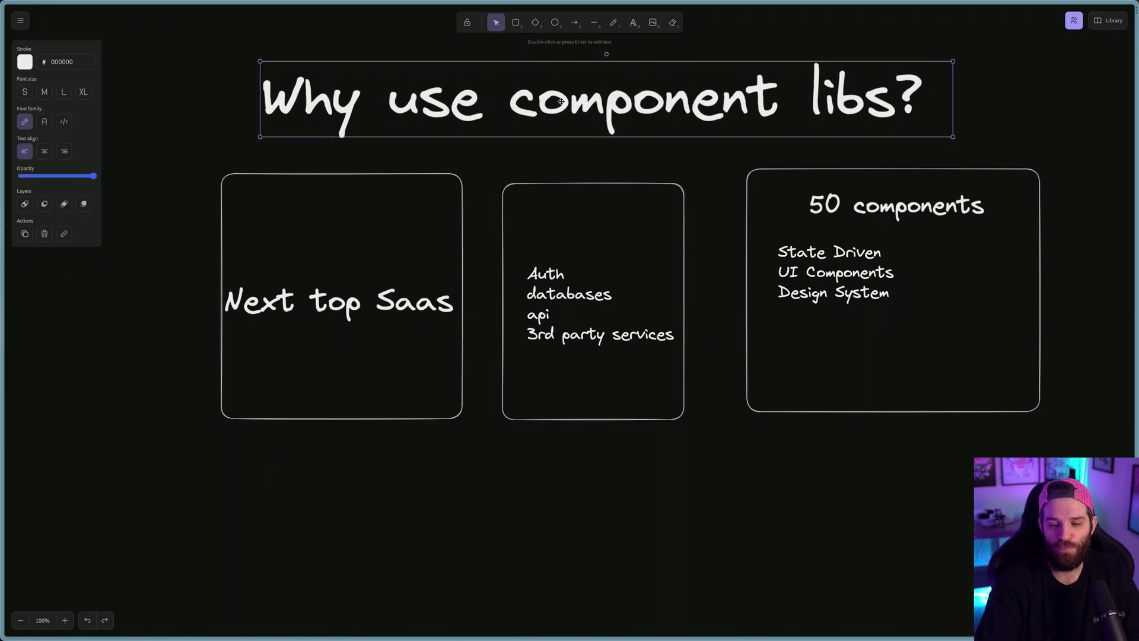
{"action": "scroll", "coordinate": [475, 588], "scroll_direction": "down", "scroll_amount": 5}
{"action": "scroll", "coordinate": [475, 588], "scroll_direction": "down", "scroll_amount": 5}
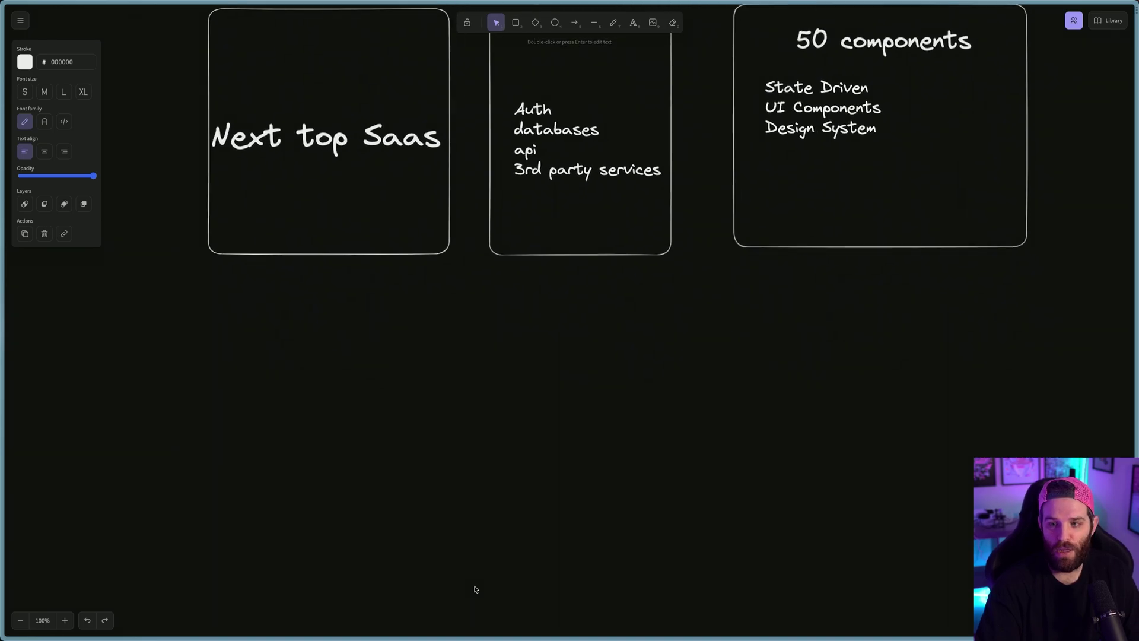
{"action": "double_click", "coordinate": [250, 316]}
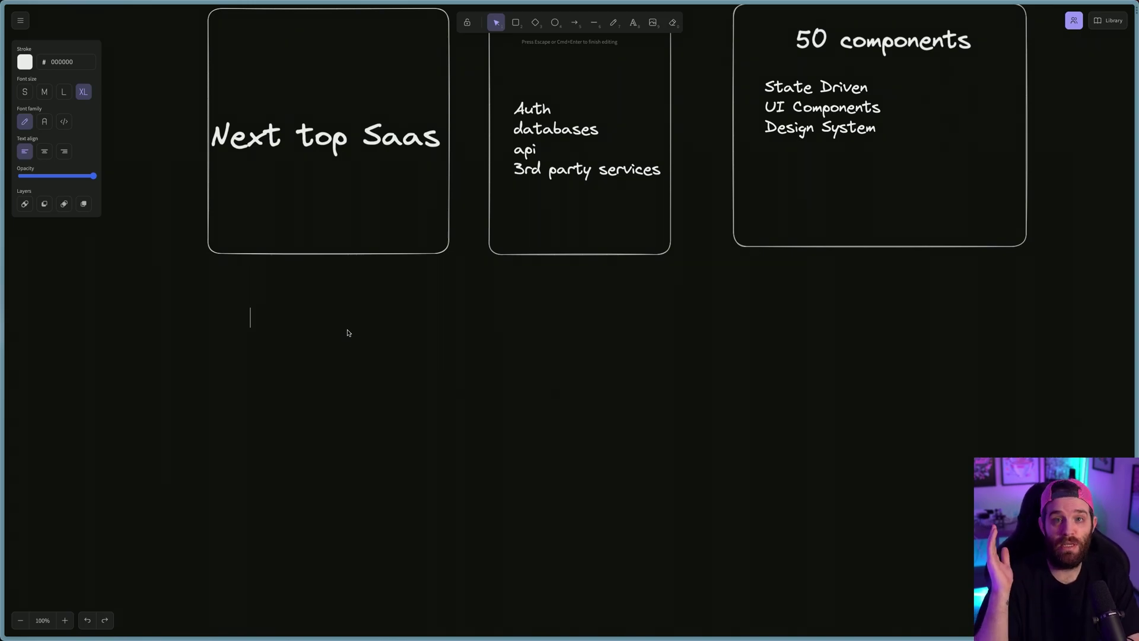
{"action": "type", "text": "Daisy UI"}
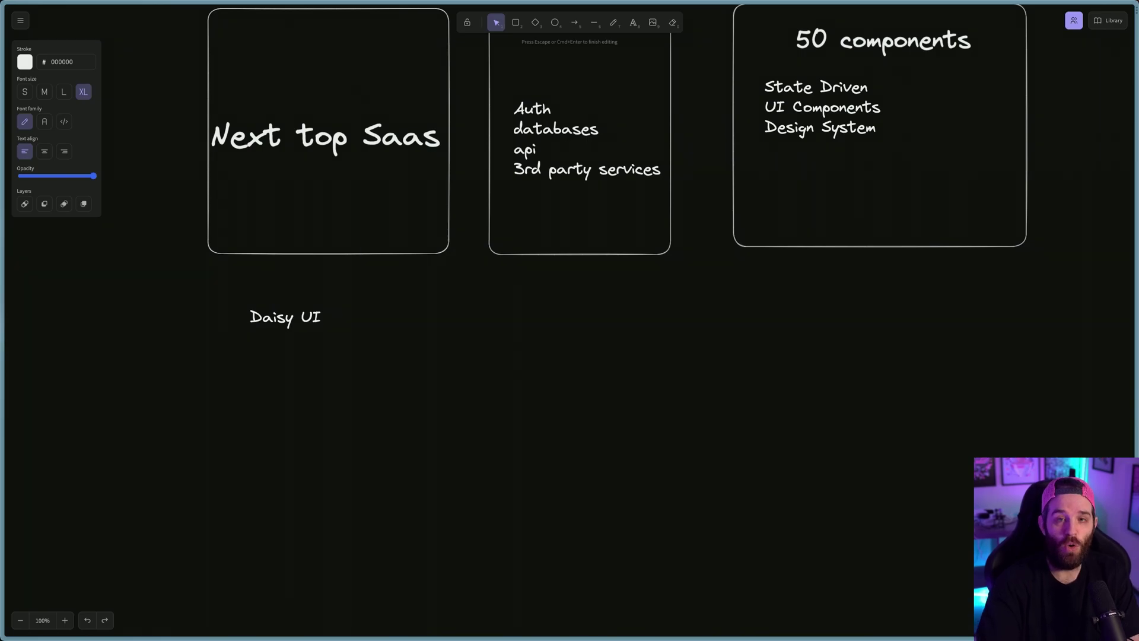
{"action": "key", "text": "Return"}
{"action": "key", "text": "Escape"}
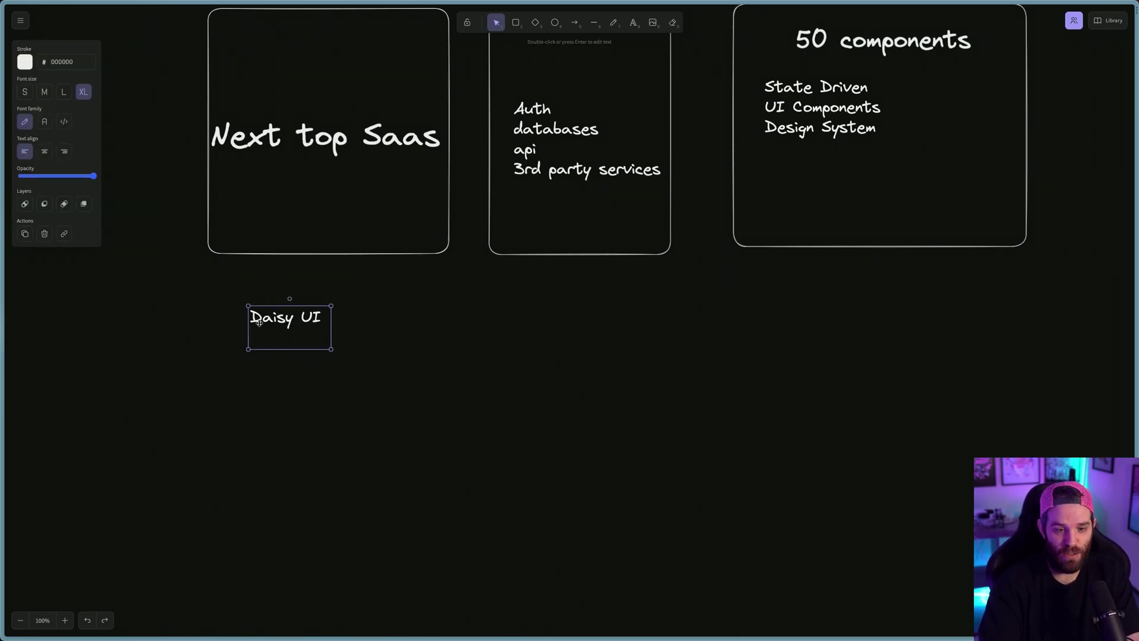
{"action": "left_click_drag", "start_coordinate": [248, 348], "coordinate": [194, 379]}
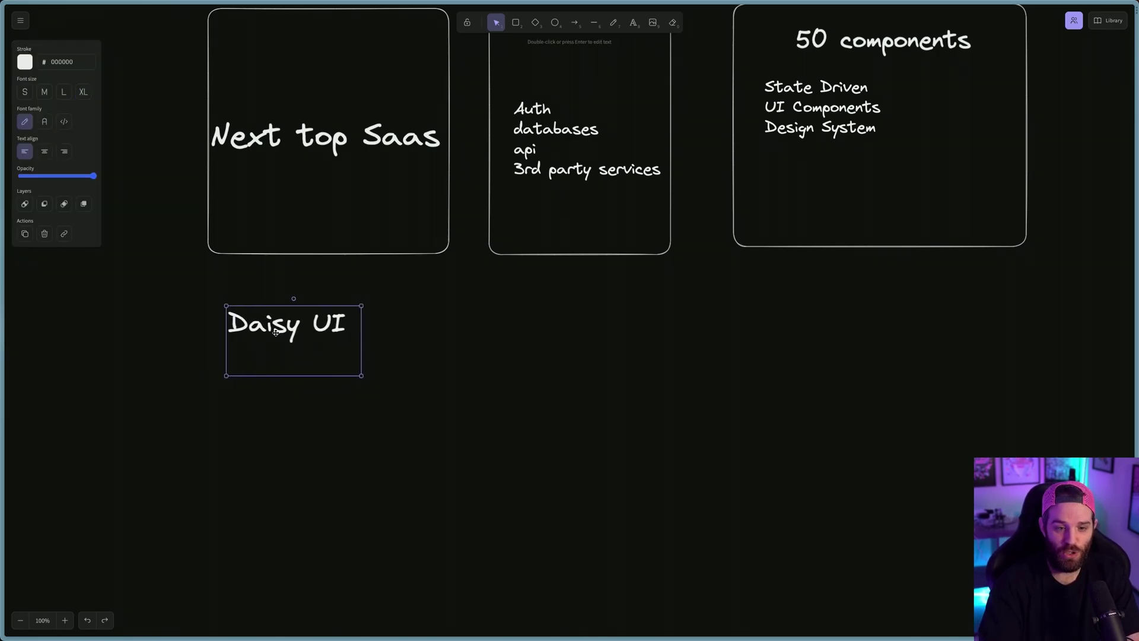
{"action": "left_click_drag", "start_coordinate": [245, 337], "coordinate": [285, 332]}
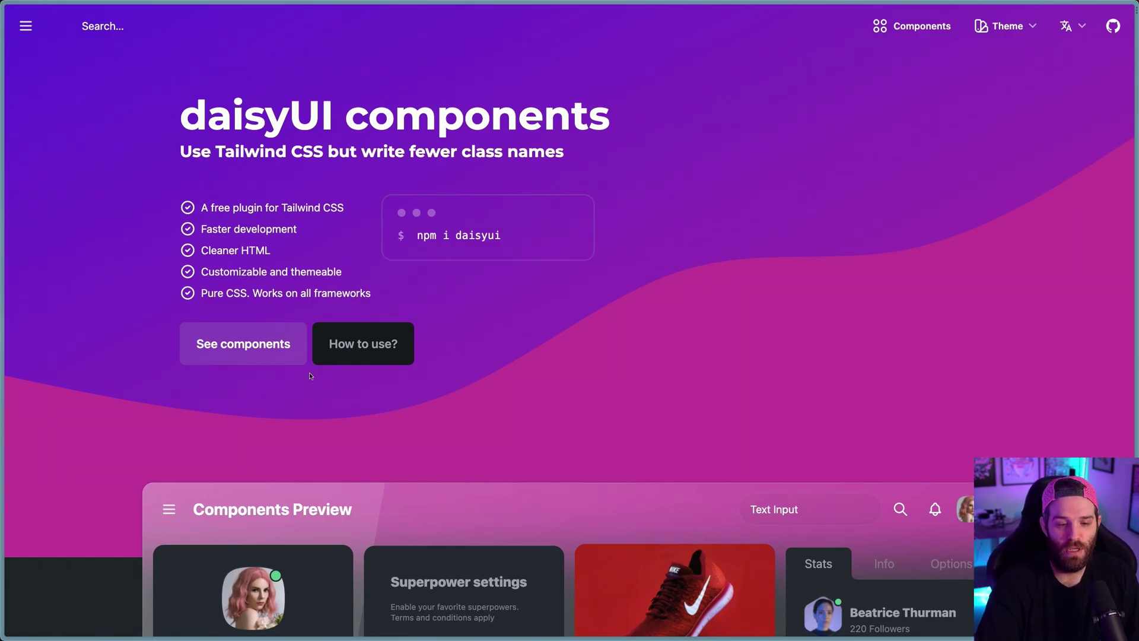
Open daisyUI's Carousel page and highlight the carousel and carousel-item classes in its JSX
{"action": "left_click", "coordinate": [275, 352]}
{"action": "scroll", "coordinate": [471, 377], "scroll_direction": "down", "scroll_amount": 3}
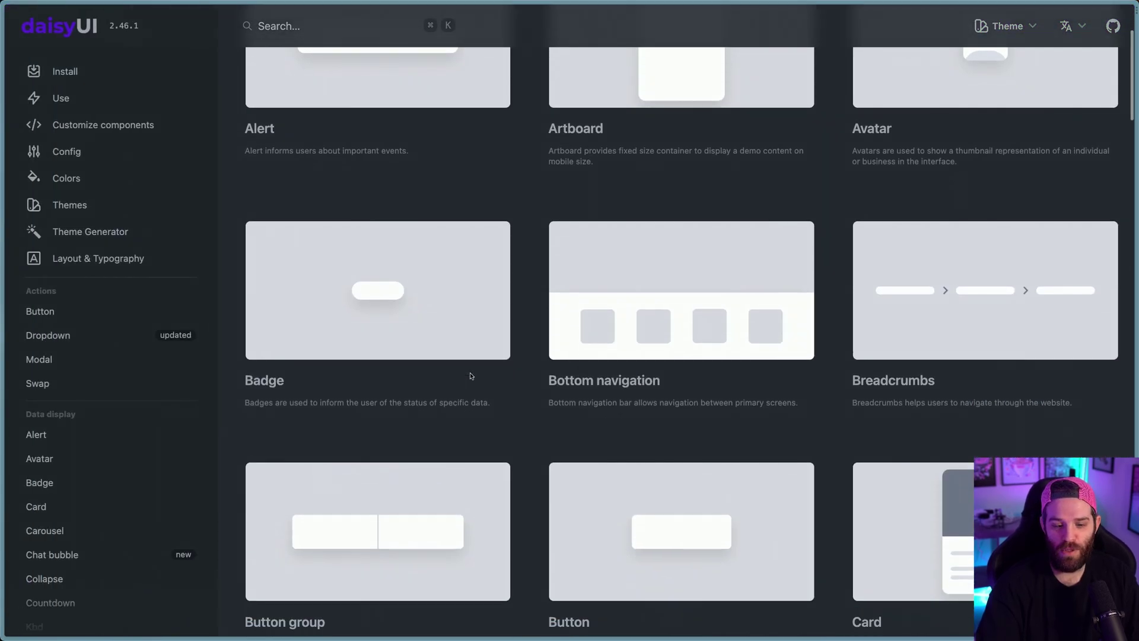
{"action": "scroll", "coordinate": [471, 376], "scroll_direction": "down", "scroll_amount": 3}
{"action": "scroll", "coordinate": [471, 377], "scroll_direction": "down", "scroll_amount": 2}
{"action": "scroll", "coordinate": [470, 377], "scroll_direction": "down", "scroll_amount": 2}
{"action": "left_click", "coordinate": [467, 382]}
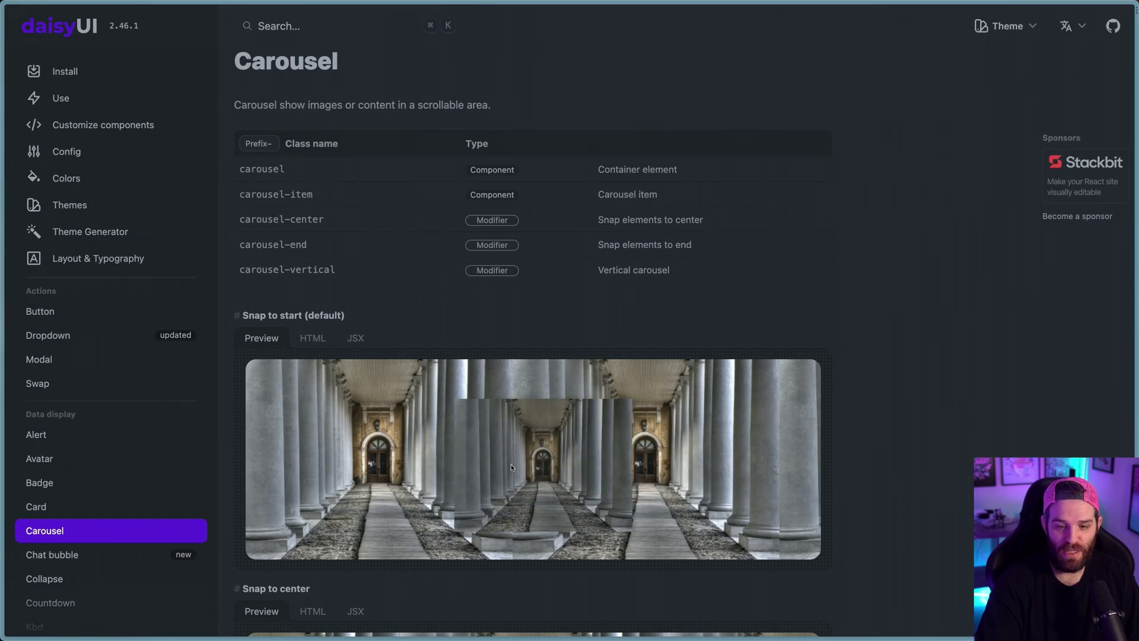
{"action": "scroll", "coordinate": [512, 464], "scroll_direction": "right", "scroll_amount": 2}
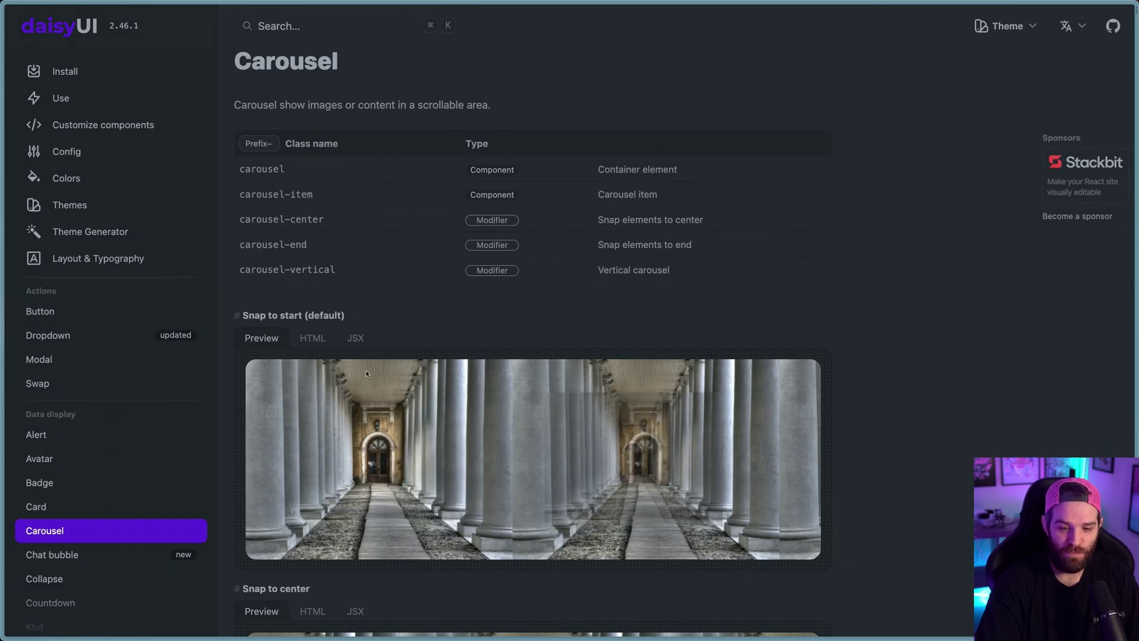
{"action": "left_click", "coordinate": [356, 339]}
{"action": "scroll", "coordinate": [366, 436], "scroll_direction": "down", "scroll_amount": 2}
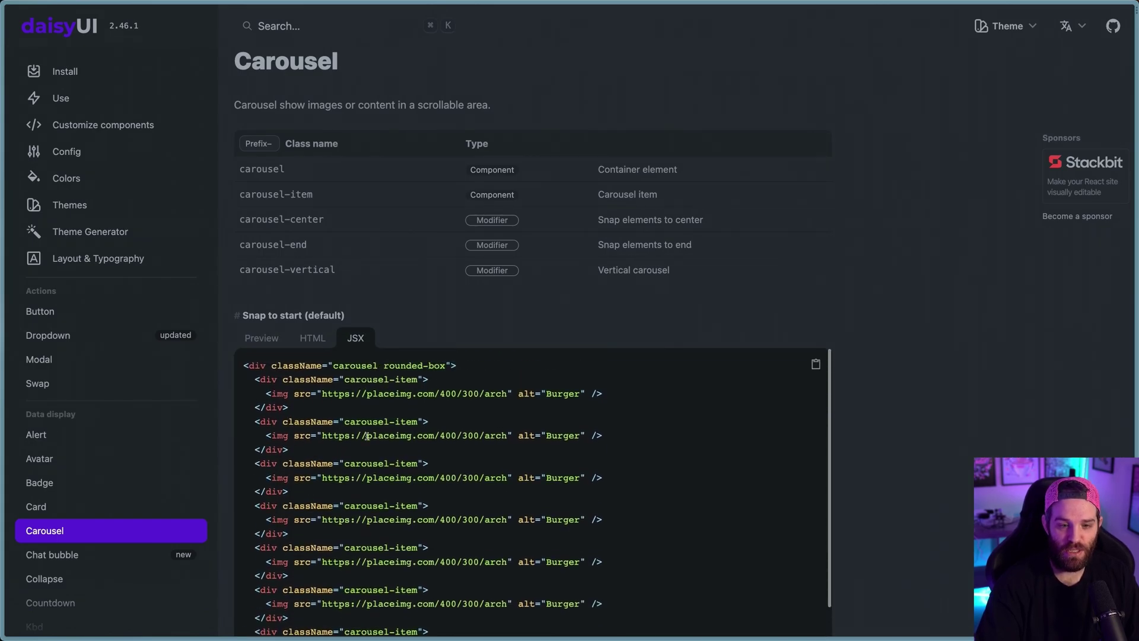
{"action": "left_click_drag", "start_coordinate": [272, 364], "coordinate": [491, 369]}
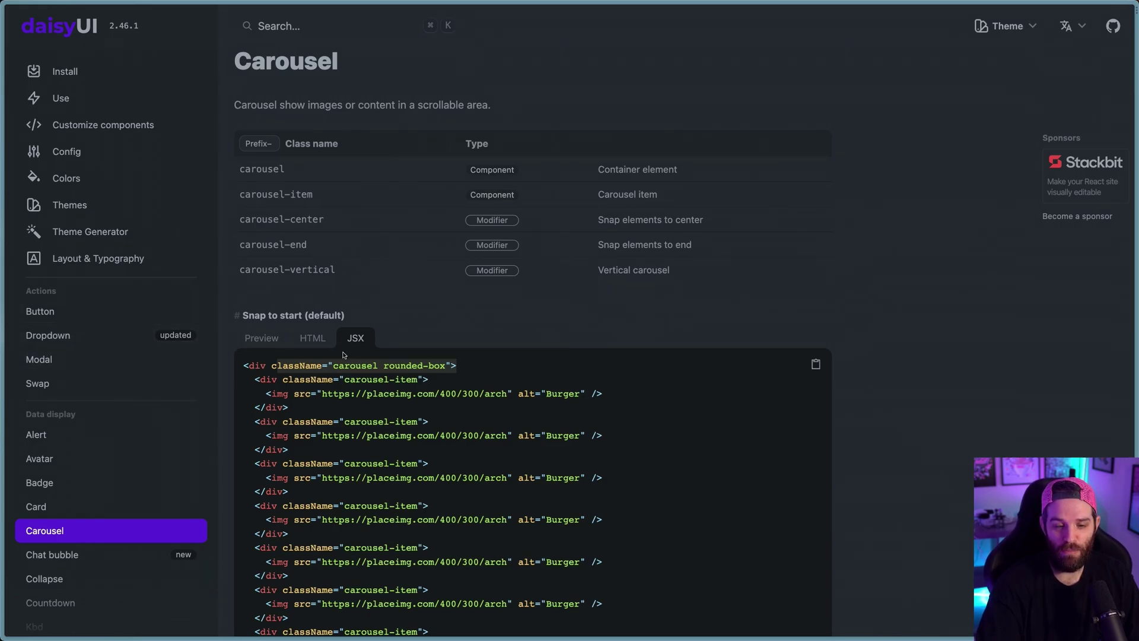
{"action": "left_click_drag", "start_coordinate": [344, 378], "coordinate": [427, 377]}
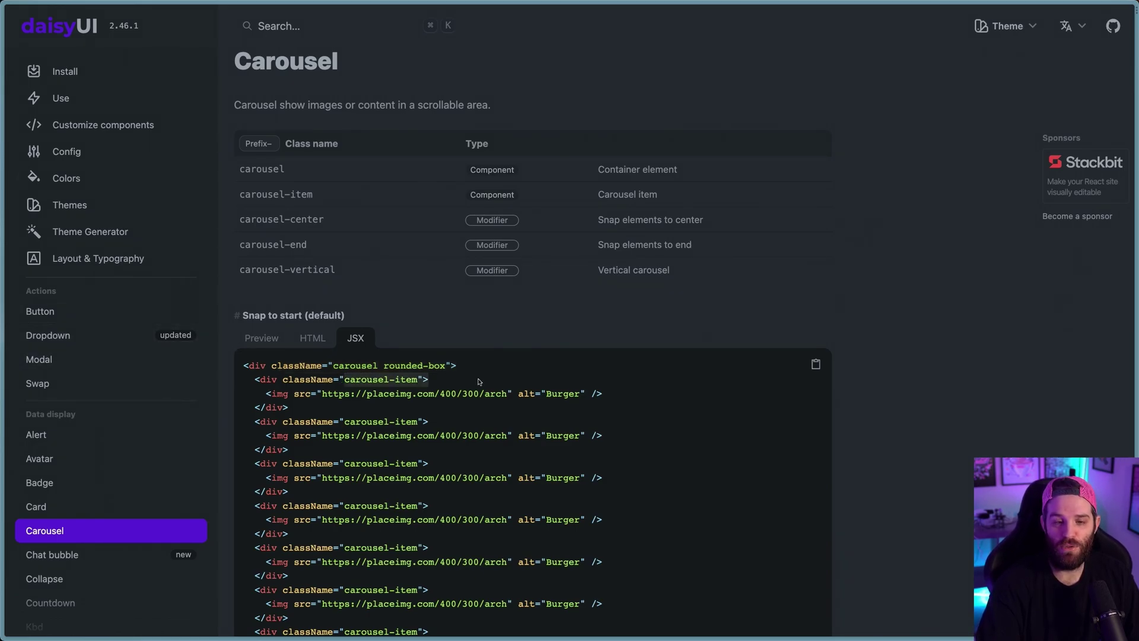
{"action": "scroll", "coordinate": [477, 380], "scroll_direction": "down", "scroll_amount": 1}
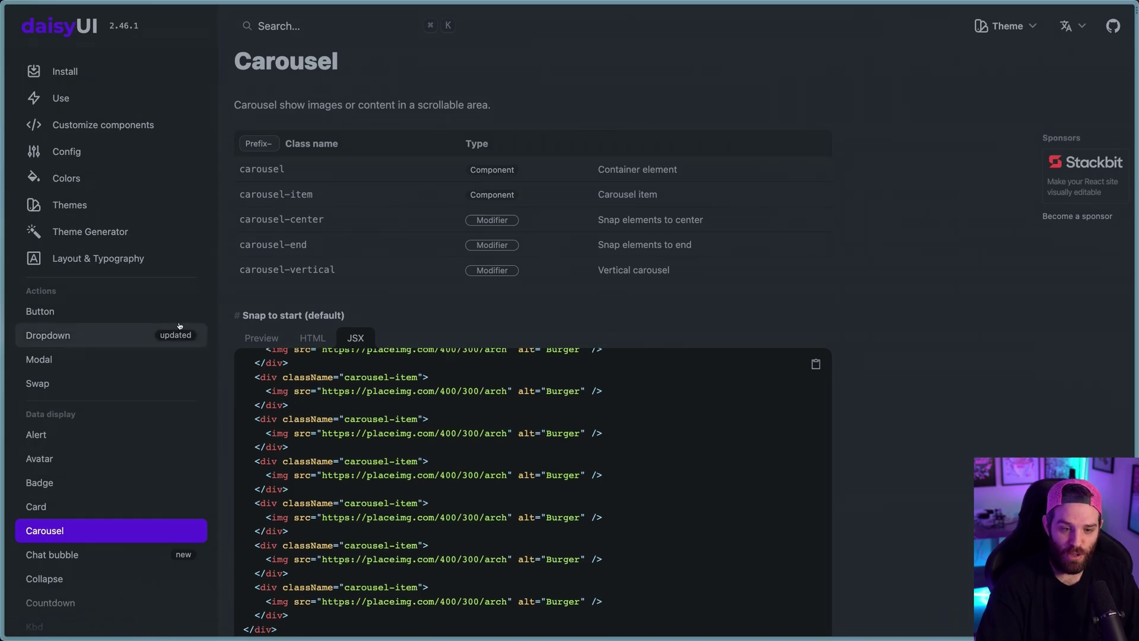
Open daisyUI's Drawer page, open the demo drawer, and highlight its JSX checkbox markup
{"action": "left_click", "coordinate": [260, 338]}
{"action": "scroll", "coordinate": [319, 462], "scroll_direction": "down", "scroll_amount": 1}
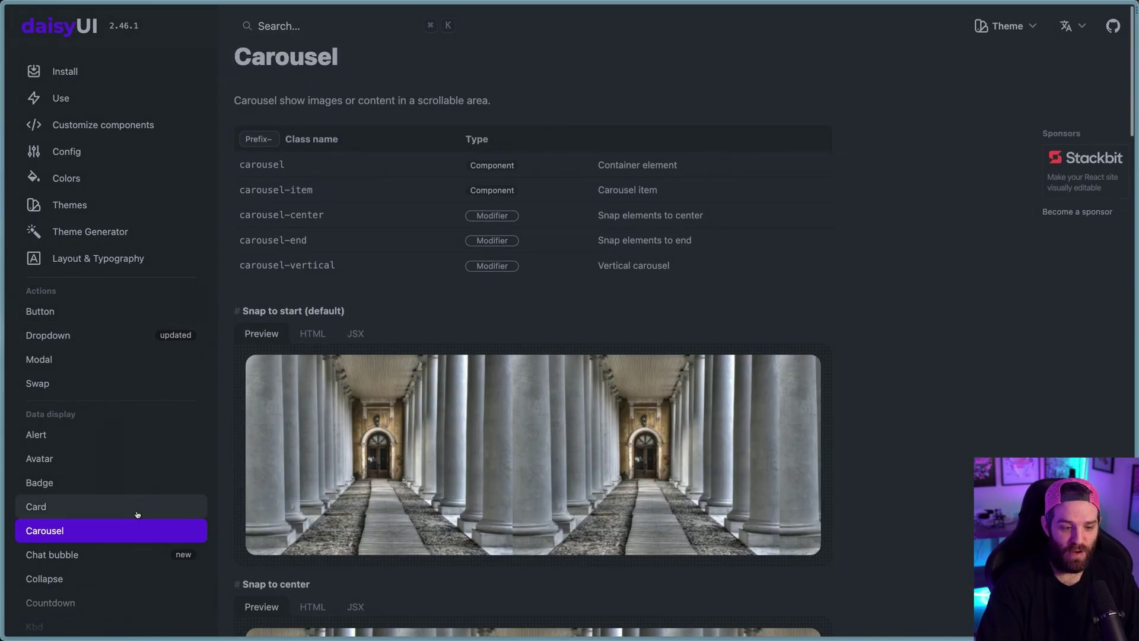
{"action": "scroll", "coordinate": [143, 498], "scroll_direction": "down", "scroll_amount": 5}
{"action": "scroll", "coordinate": [142, 499], "scroll_direction": "down", "scroll_amount": 3}
{"action": "scroll", "coordinate": [143, 498], "scroll_direction": "down", "scroll_amount": 2}
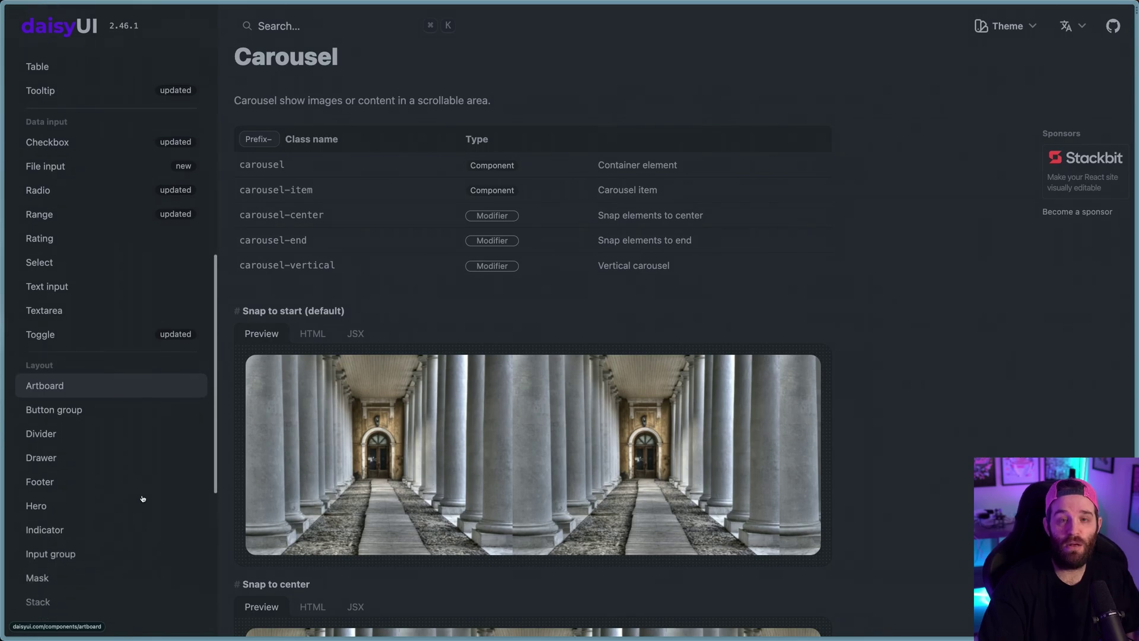
{"action": "left_click", "coordinate": [121, 374]}
{"action": "scroll", "coordinate": [508, 418], "scroll_direction": "down", "scroll_amount": 5}
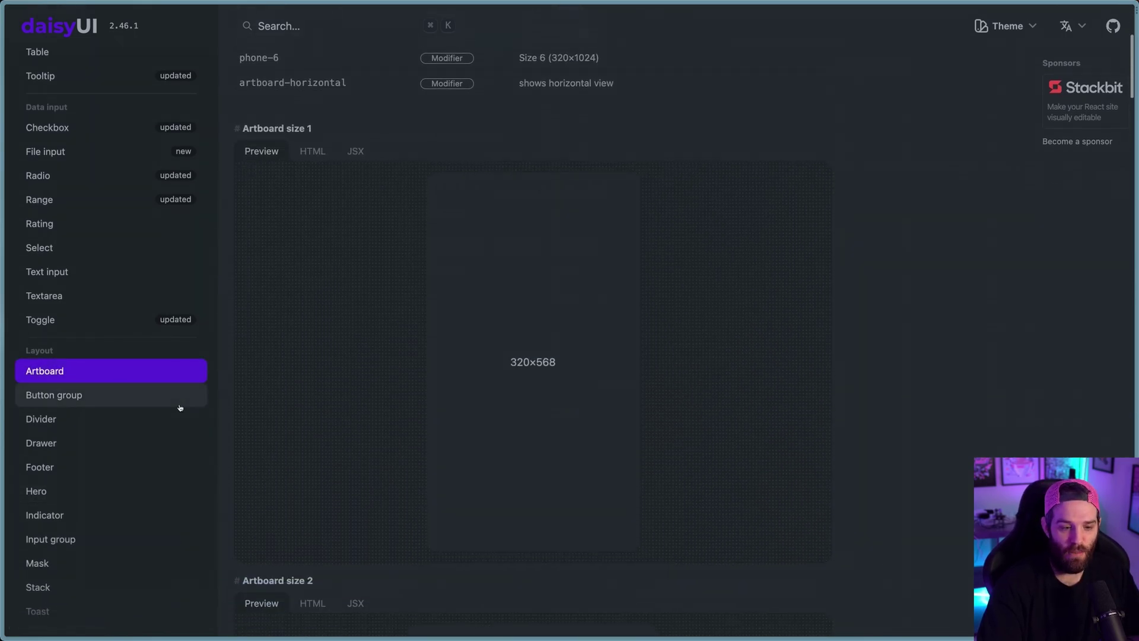
{"action": "left_click", "coordinate": [152, 441]}
{"action": "scroll", "coordinate": [508, 400], "scroll_direction": "down", "scroll_amount": 5}
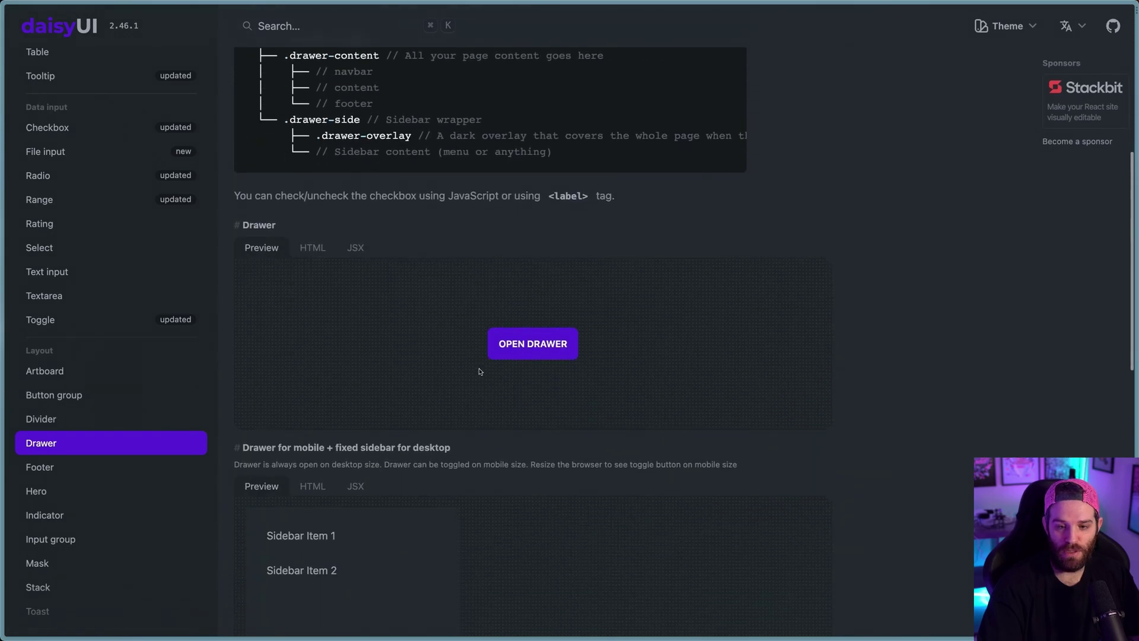
{"action": "left_click", "coordinate": [532, 343]}
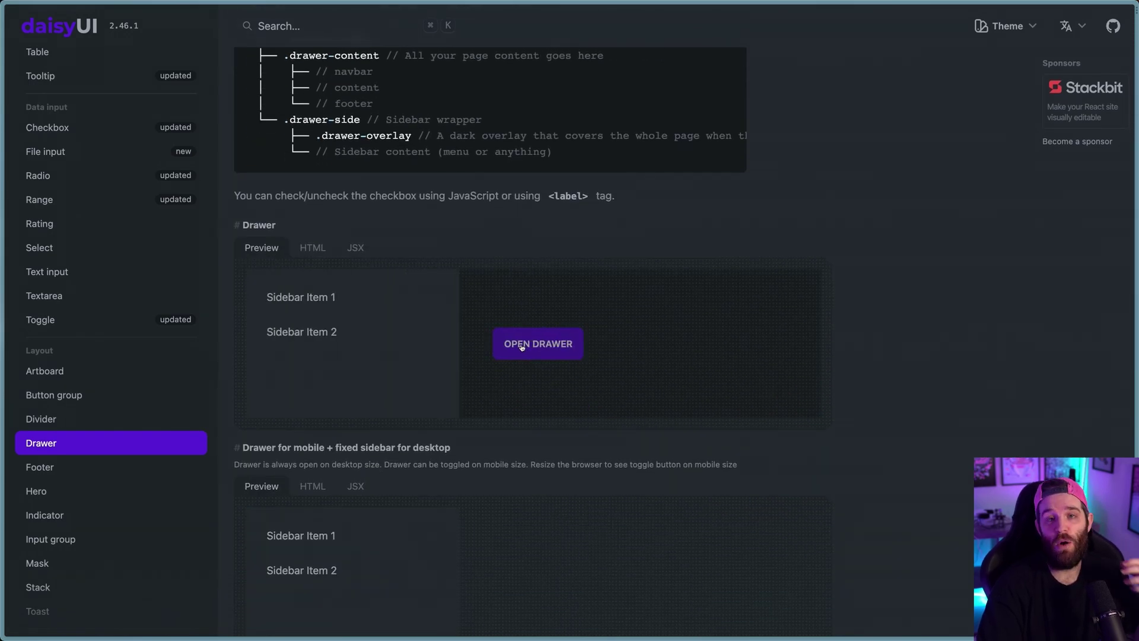
{"action": "left_click", "coordinate": [355, 248]}
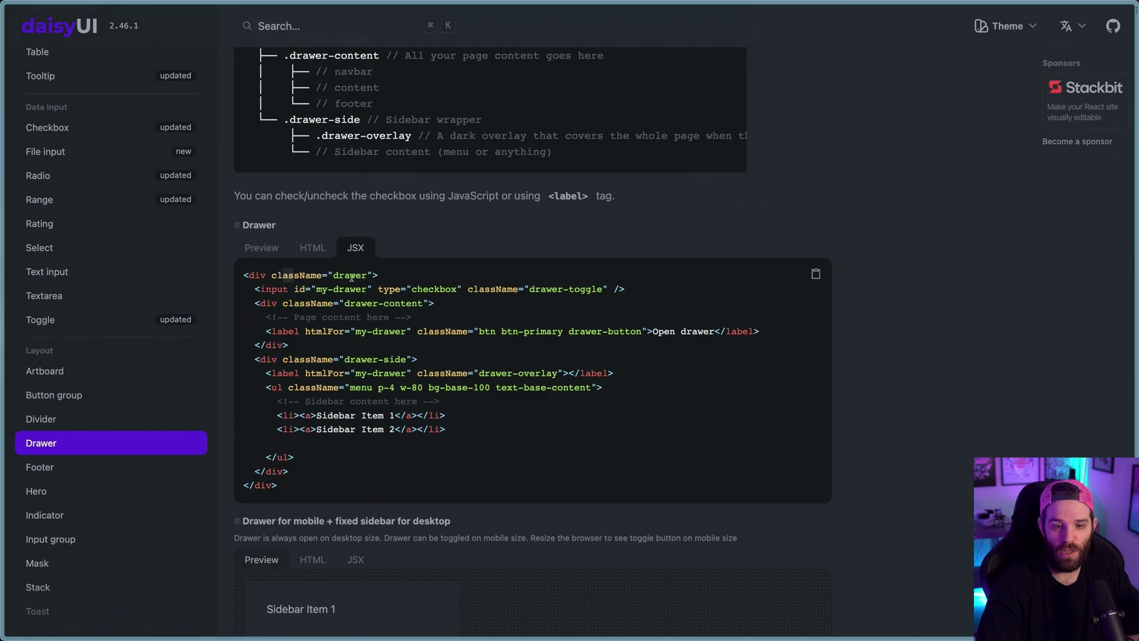
{"action": "left_click_drag", "start_coordinate": [271, 275], "coordinate": [440, 285]}
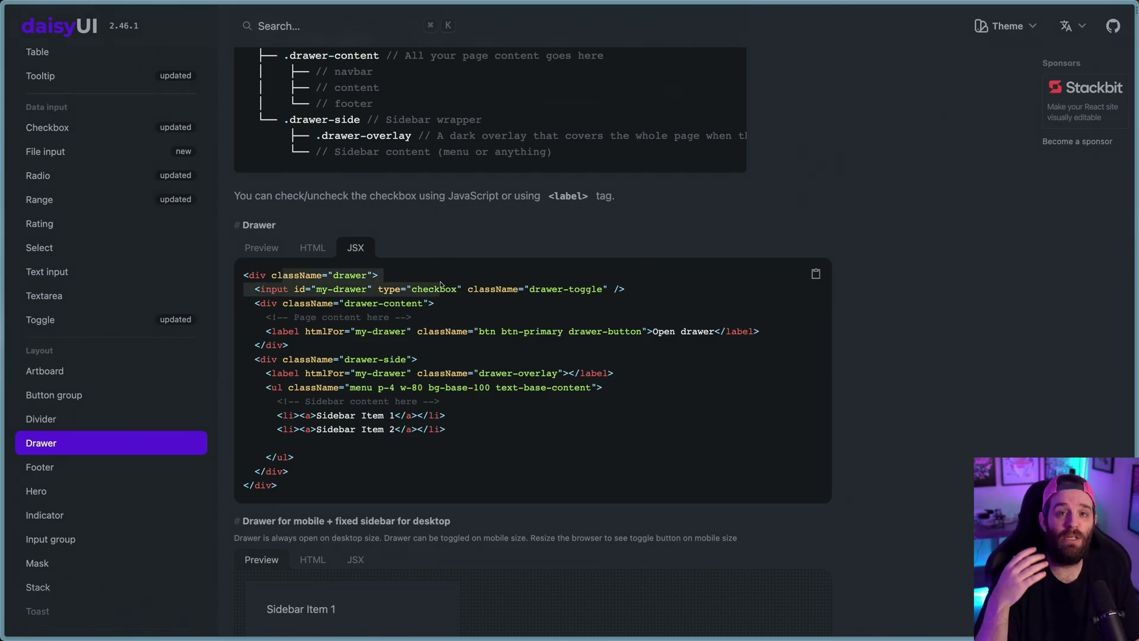
After glancing at daisyUI's Footer page, add an enlarged 'TailwindUI' label below Daisy UI
{"action": "left_click", "coordinate": [132, 467]}
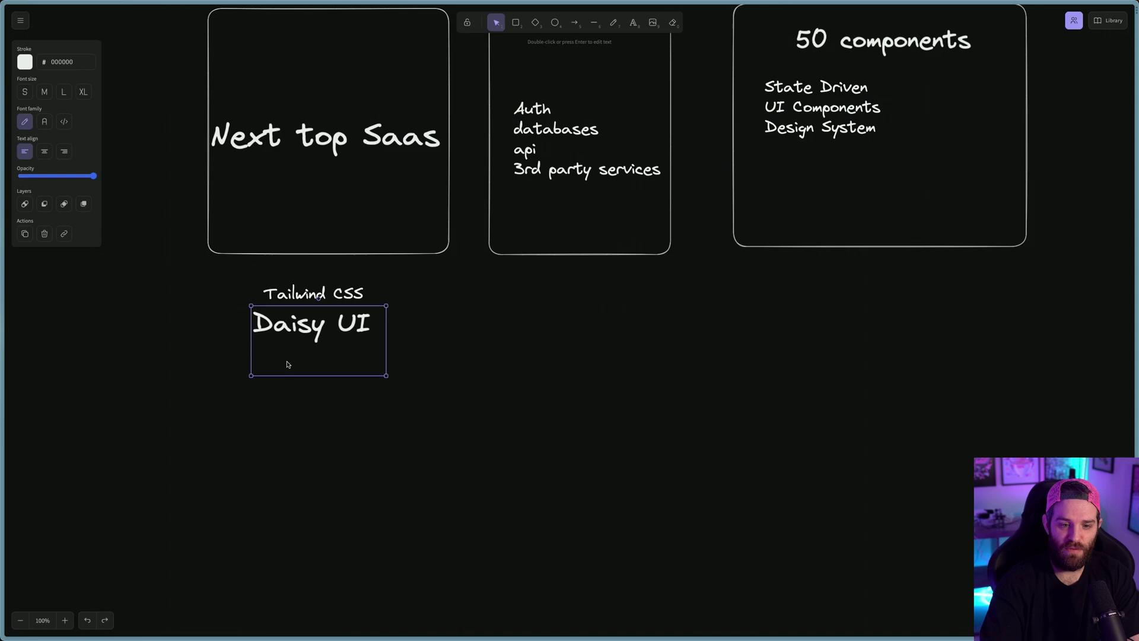
{"action": "double_click", "coordinate": [279, 396]}
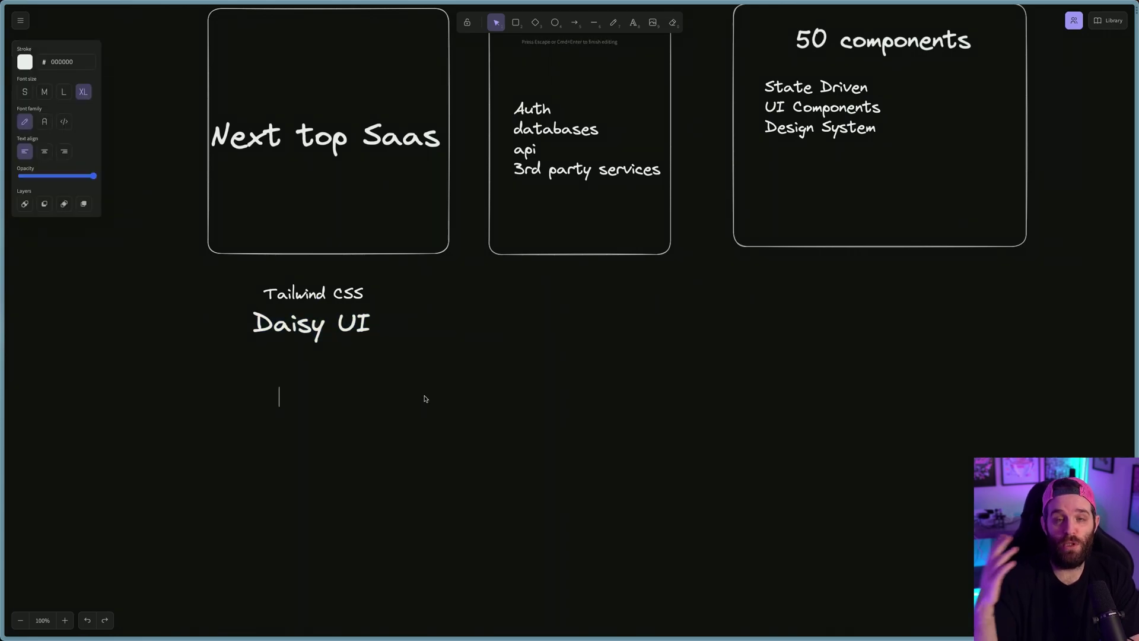
{"action": "type", "text": "TailwindUI"}
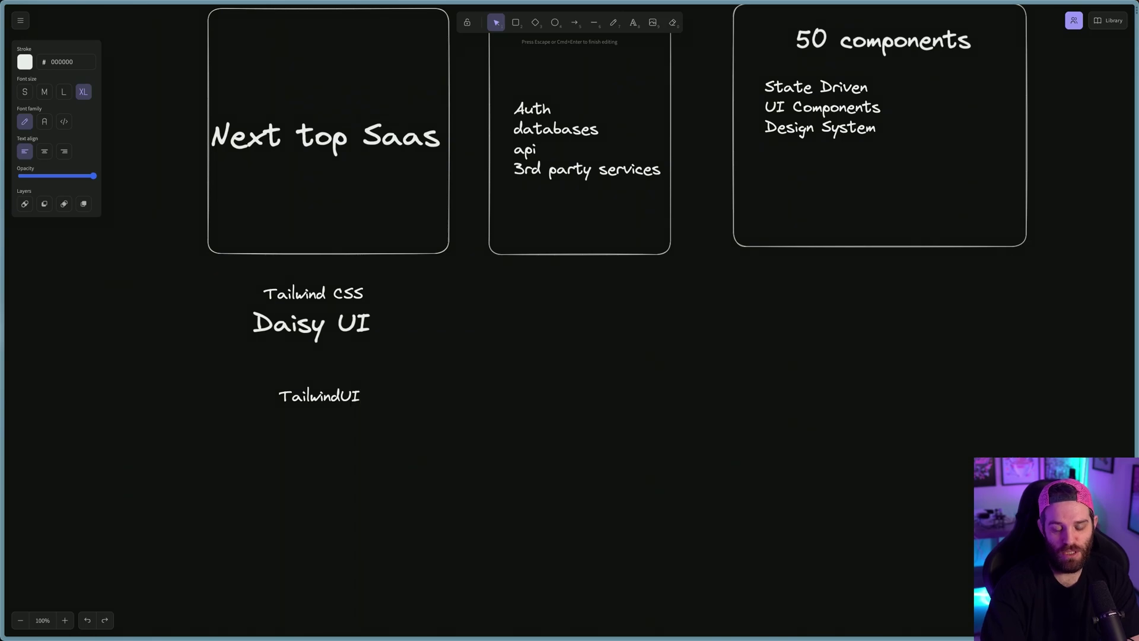
{"action": "left_click", "coordinate": [348, 423]}
{"action": "left_click", "coordinate": [329, 394]}
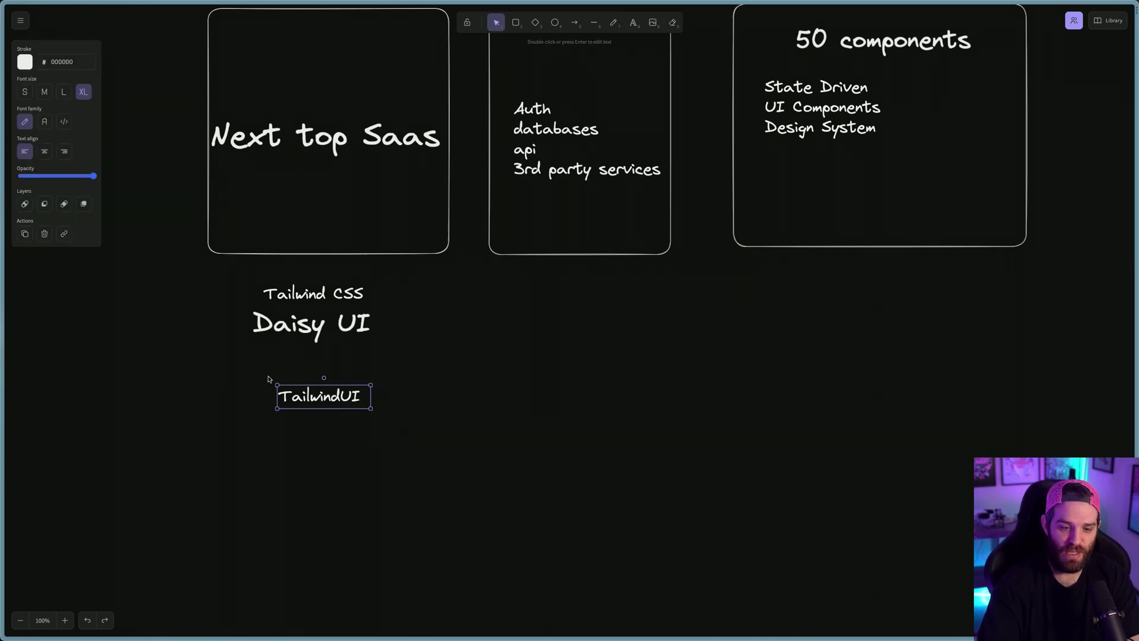
{"action": "mouse_move", "coordinate": [276, 384]}
{"action": "left_mouse_down"}
{"action": "mouse_move", "coordinate": [182, 363]}
{"action": "mouse_move", "coordinate": [321, 385]}
{"action": "left_mouse_up"}
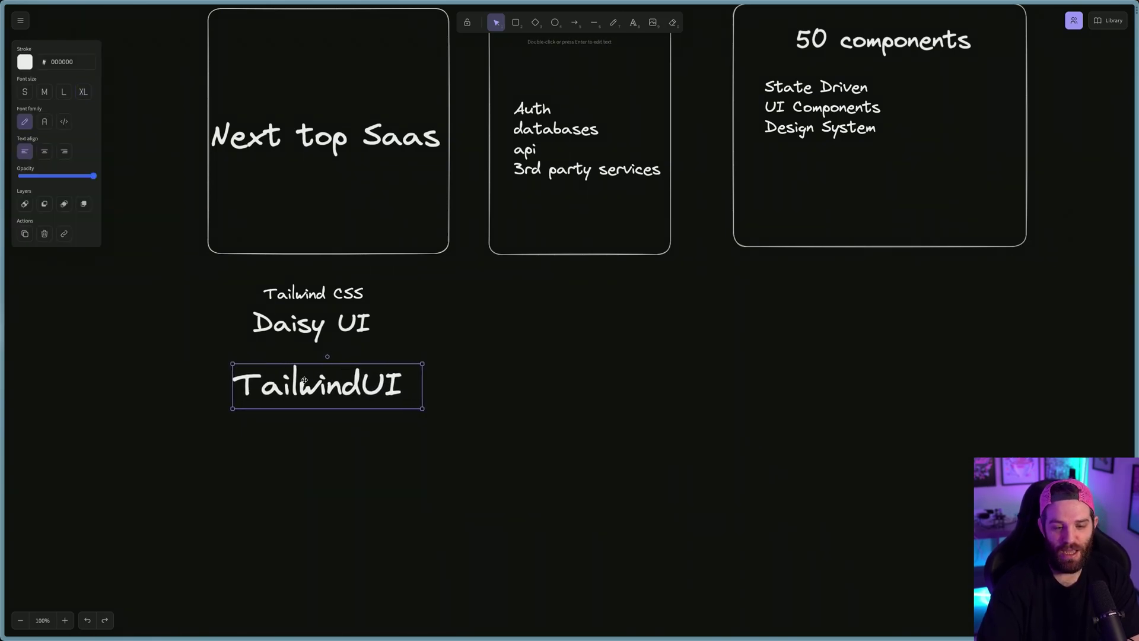
Open Tailwind UI's Page Headings, view the meta-and-actions heading code, then its framework choices
{"action": "left_click", "coordinate": [18, 68]}
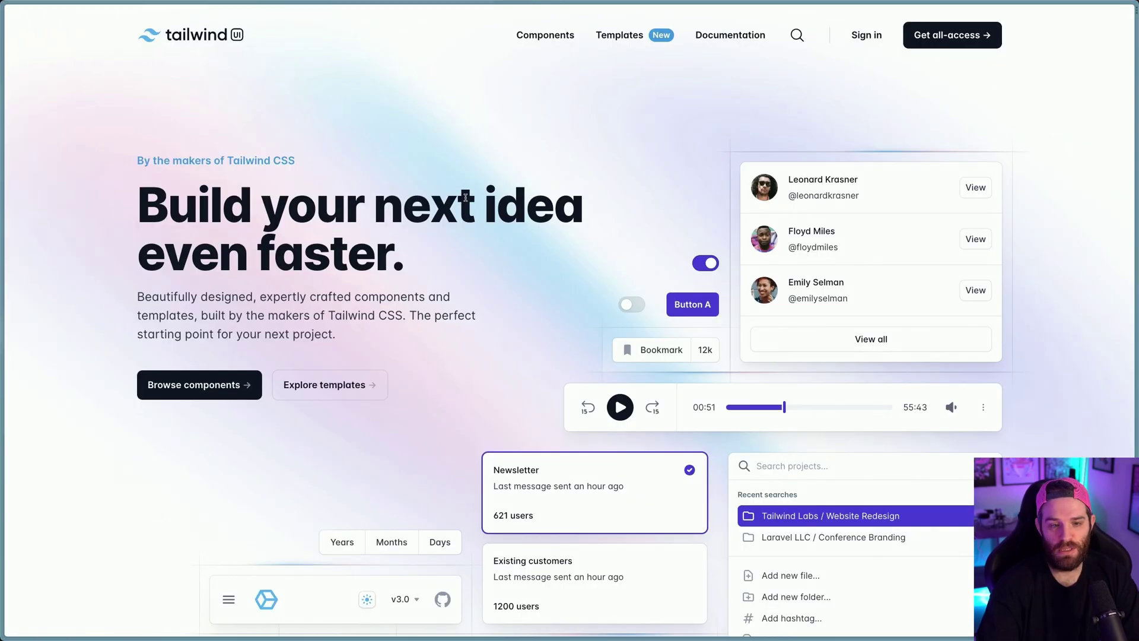
{"action": "left_click", "coordinate": [537, 42]}
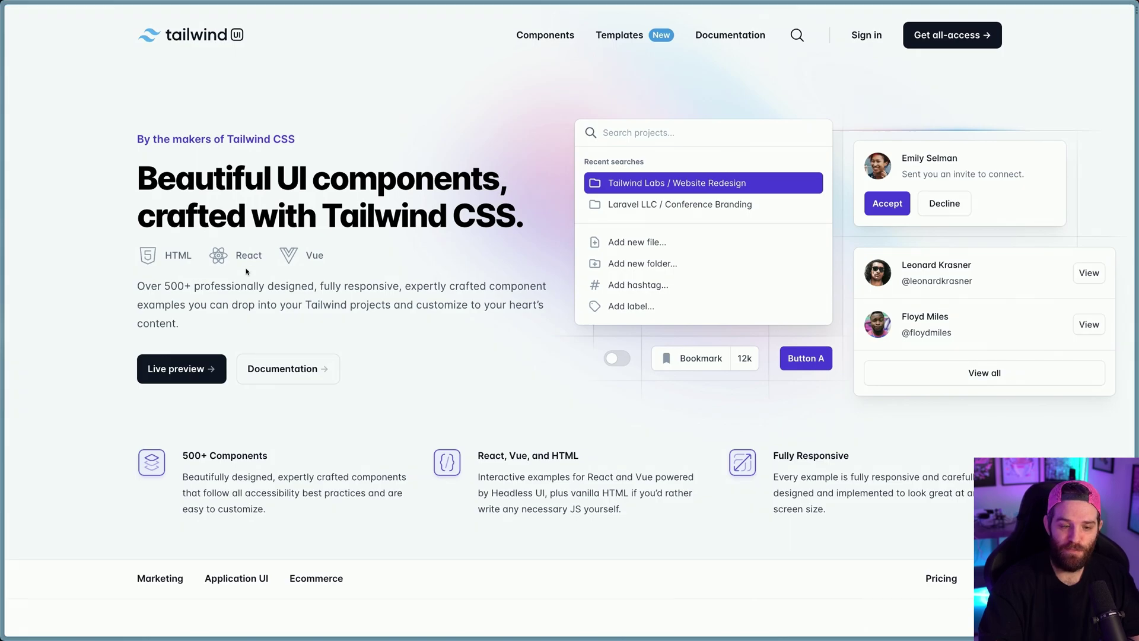
{"action": "scroll", "coordinate": [278, 392], "scroll_direction": "down", "scroll_amount": 5}
{"action": "scroll", "coordinate": [278, 392], "scroll_direction": "down", "scroll_amount": 3}
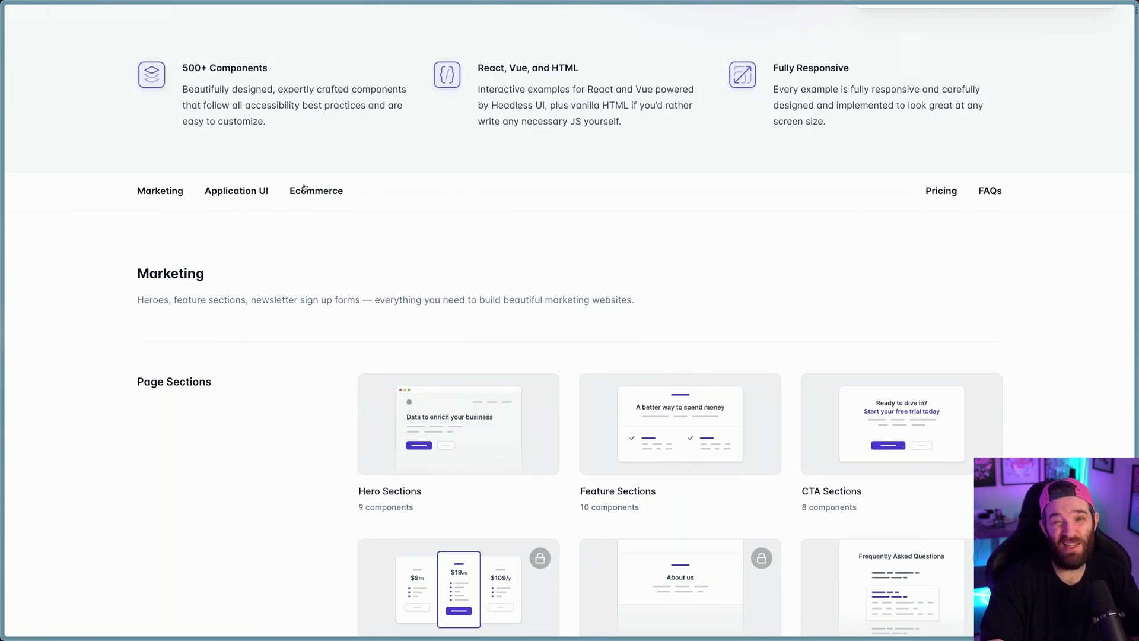
{"action": "left_click", "coordinate": [239, 191]}
{"action": "scroll", "coordinate": [268, 210], "scroll_direction": "down", "scroll_amount": 3}
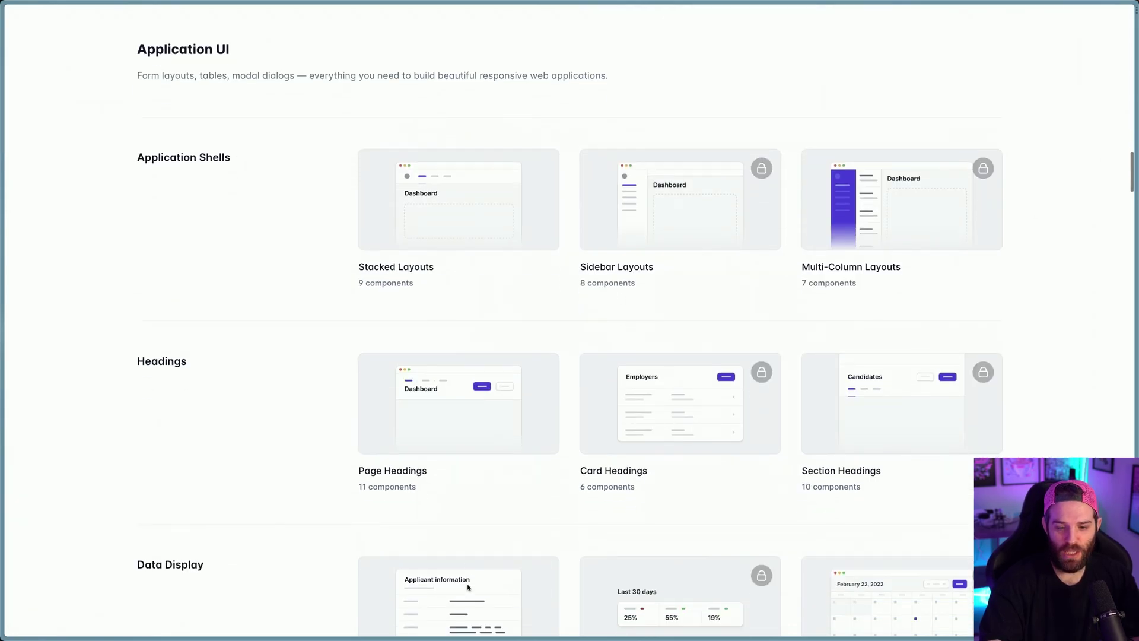
{"action": "left_click", "coordinate": [392, 470]}
{"action": "scroll", "coordinate": [440, 428], "scroll_direction": "down", "scroll_amount": 2}
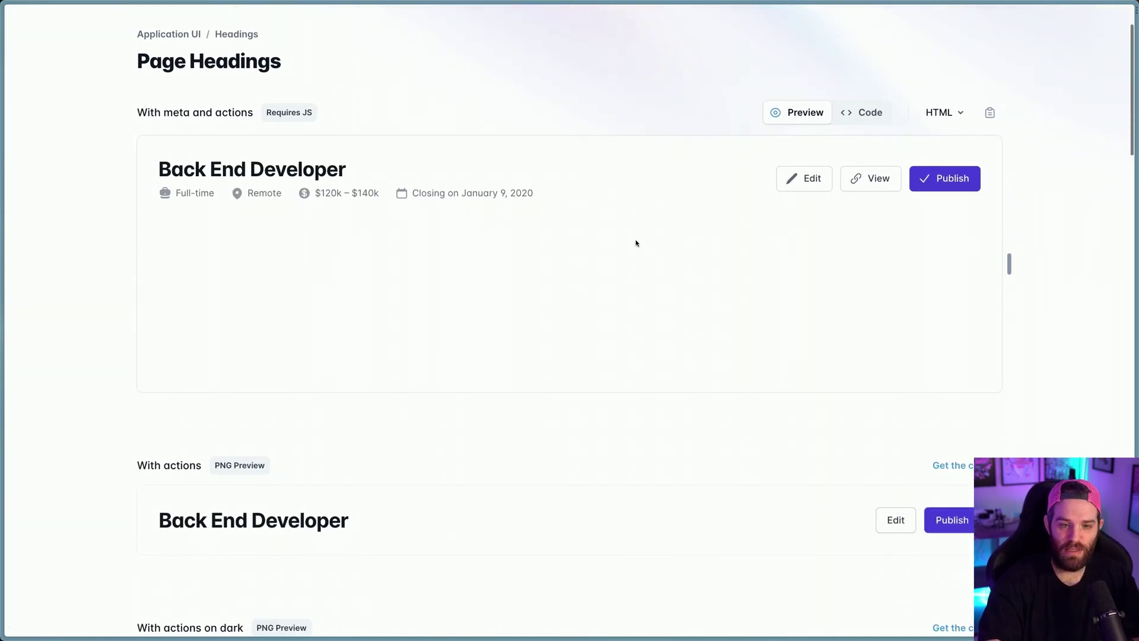
{"action": "left_click", "coordinate": [862, 113]}
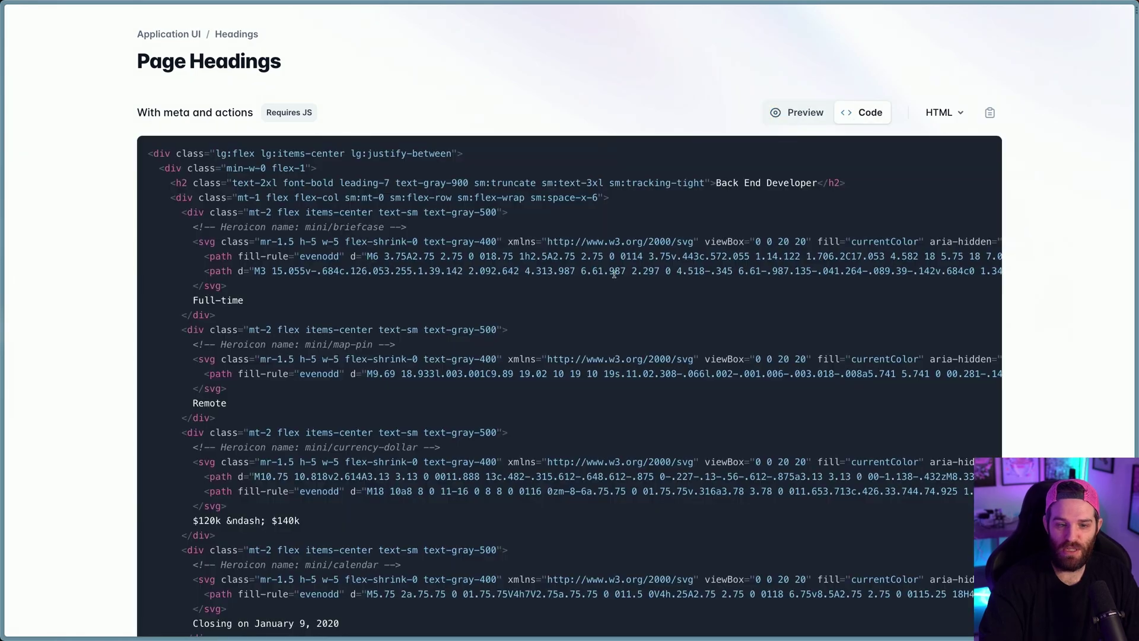
{"action": "scroll", "coordinate": [580, 306], "scroll_direction": "down", "scroll_amount": 2}
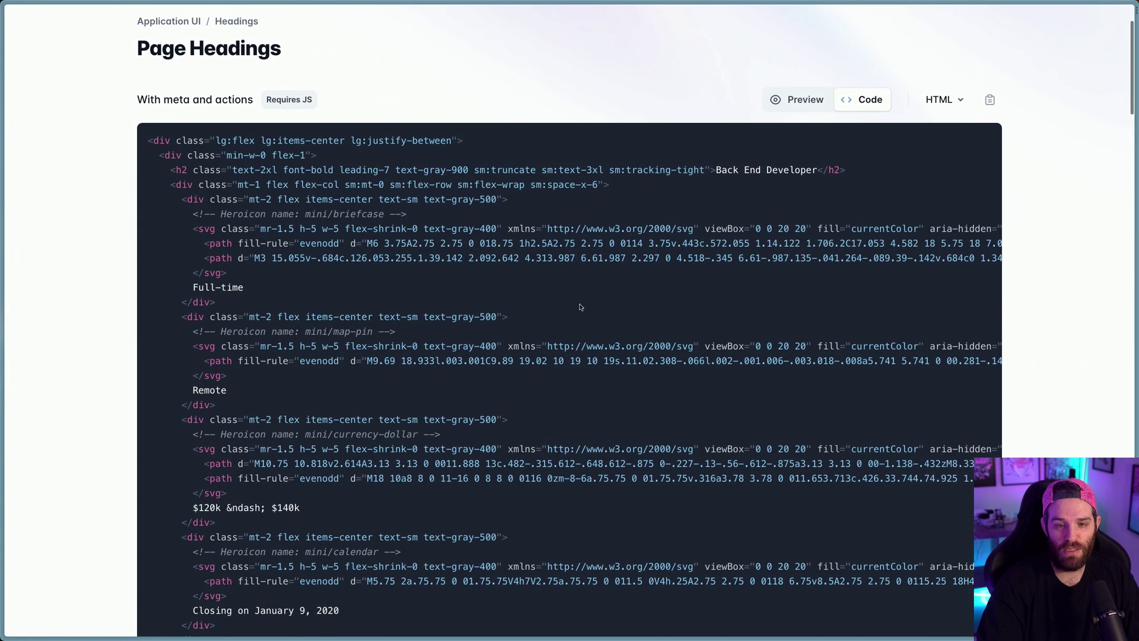
{"action": "scroll", "coordinate": [579, 306], "scroll_direction": "down", "scroll_amount": 8}
{"action": "scroll", "coordinate": [580, 306], "scroll_direction": "up", "scroll_amount": 10}
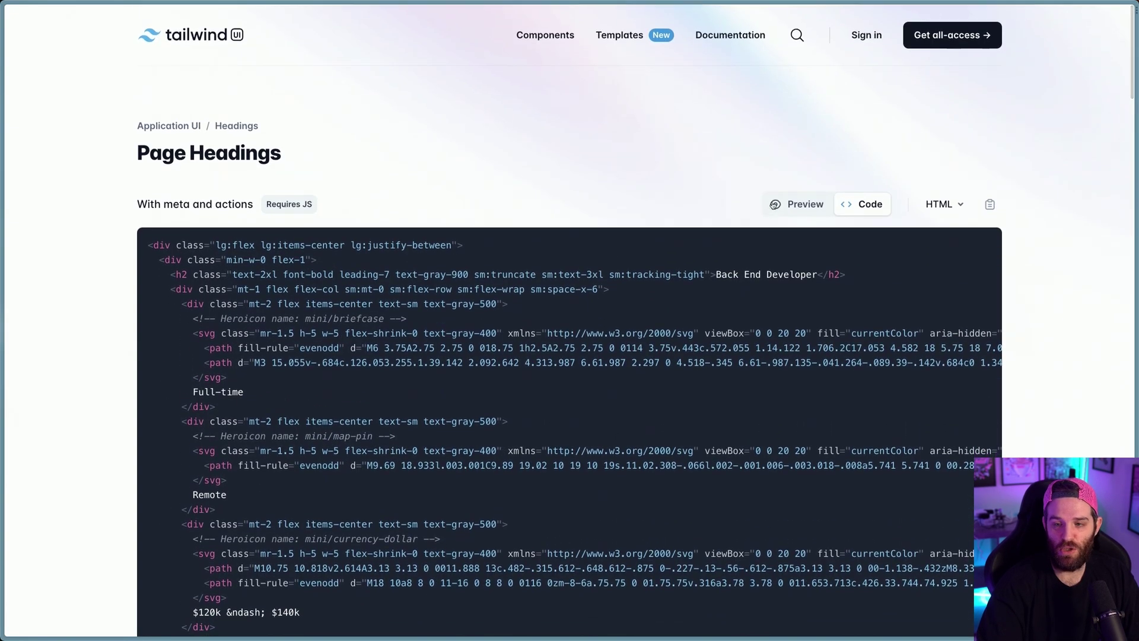
{"action": "left_click", "coordinate": [805, 204]}
{"action": "left_click", "coordinate": [939, 205]}
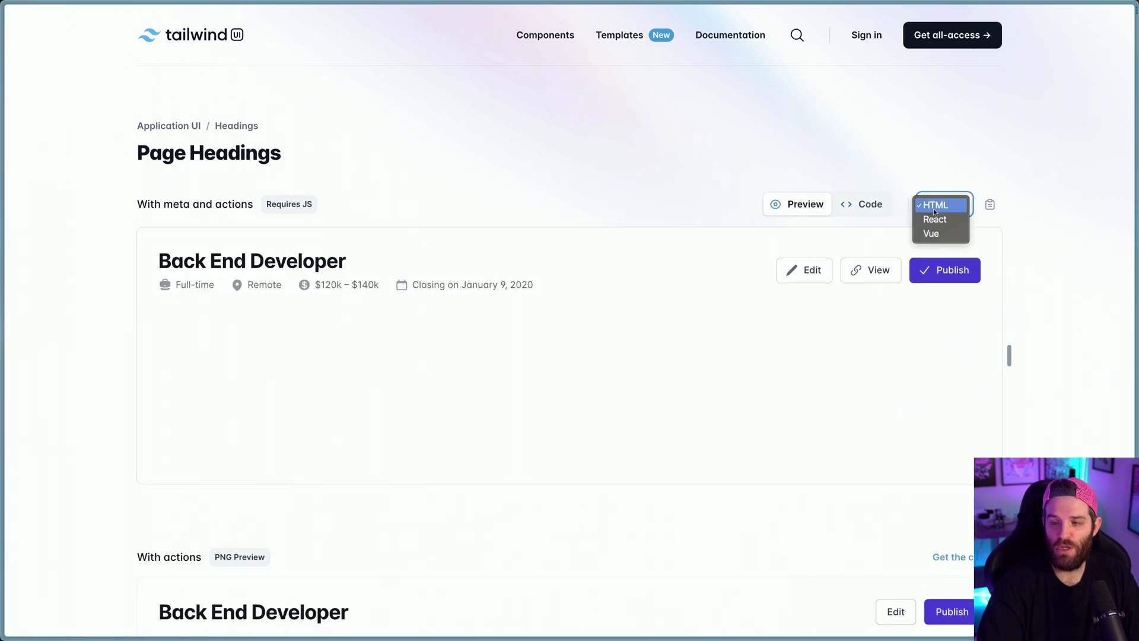
{"action": "left_click", "coordinate": [937, 219]}
{"action": "left_click", "coordinate": [870, 204]}
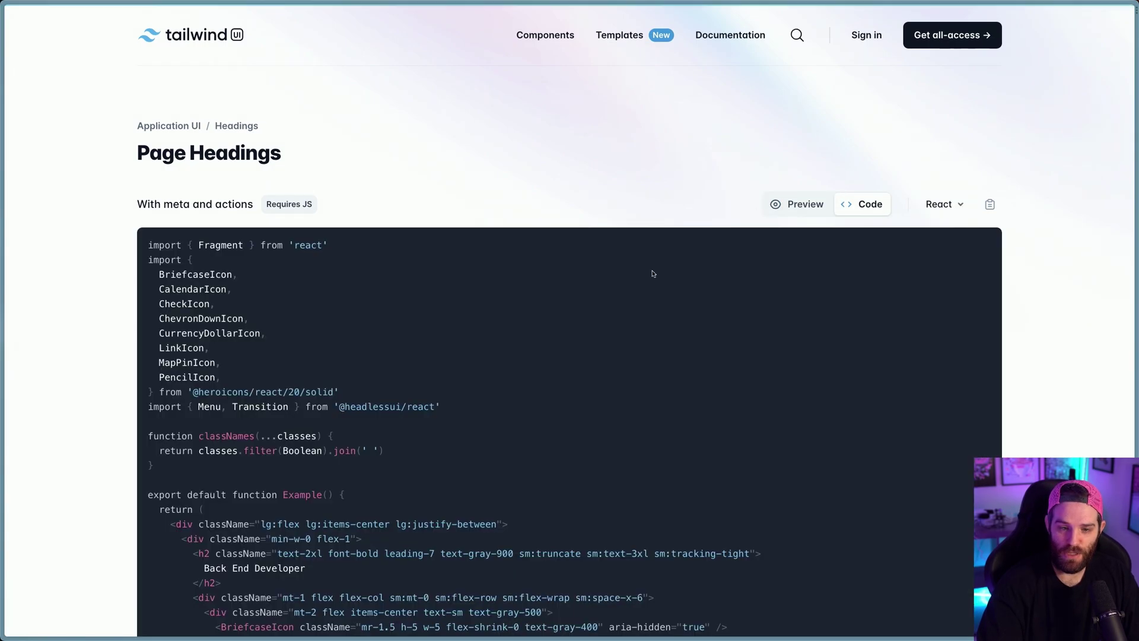
{"action": "scroll", "coordinate": [567, 315], "scroll_direction": "down", "scroll_amount": 10}
{"action": "scroll", "coordinate": [567, 316], "scroll_direction": "down", "scroll_amount": 5}
{"action": "scroll", "coordinate": [567, 316], "scroll_direction": "down", "scroll_amount": 5}
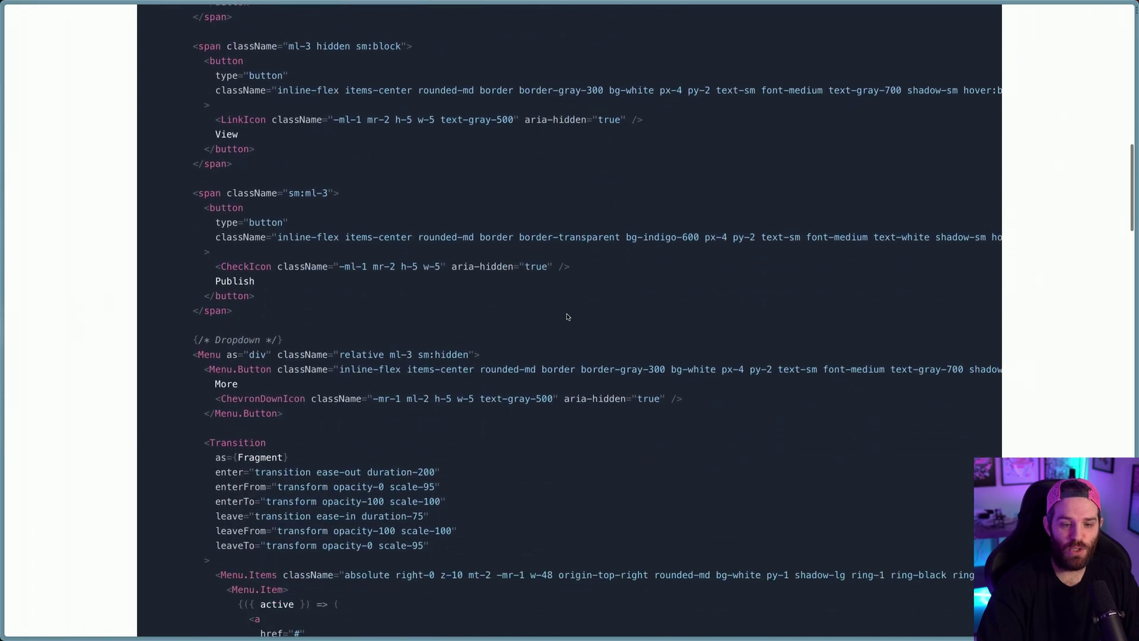
{"action": "scroll", "coordinate": [567, 316], "scroll_direction": "down", "scroll_amount": 5}
{"action": "scroll", "coordinate": [566, 317], "scroll_direction": "down", "scroll_amount": 10}
{"action": "scroll", "coordinate": [567, 316], "scroll_direction": "down", "scroll_amount": 3}
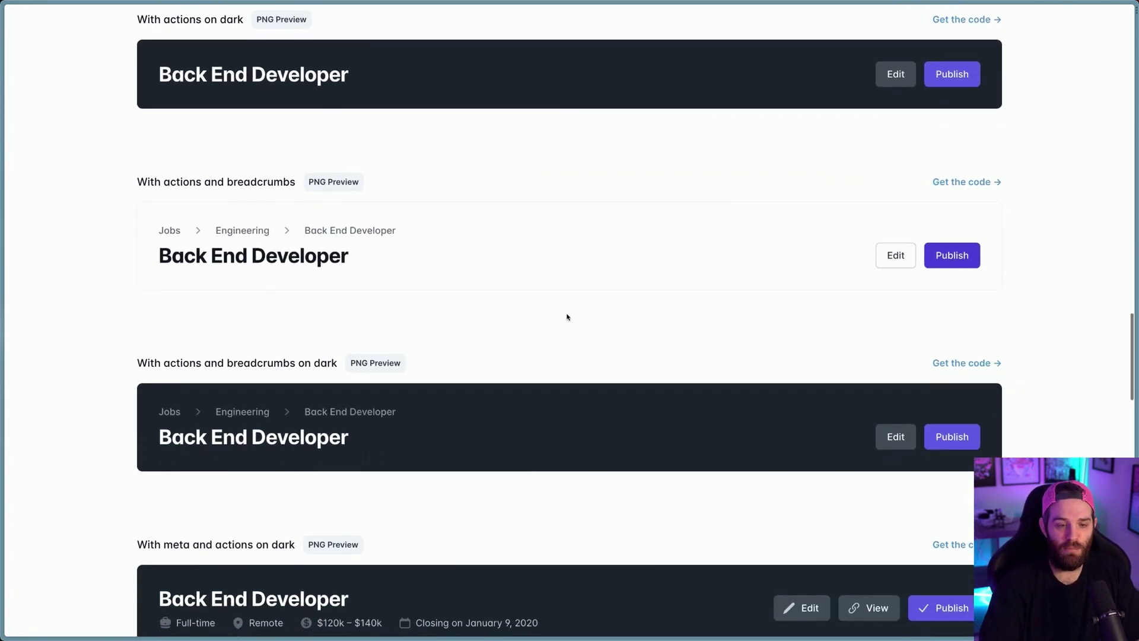
{"action": "scroll", "coordinate": [567, 316], "scroll_direction": "up", "scroll_amount": 8}
{"action": "scroll", "coordinate": [566, 317], "scroll_direction": "up", "scroll_amount": 3}
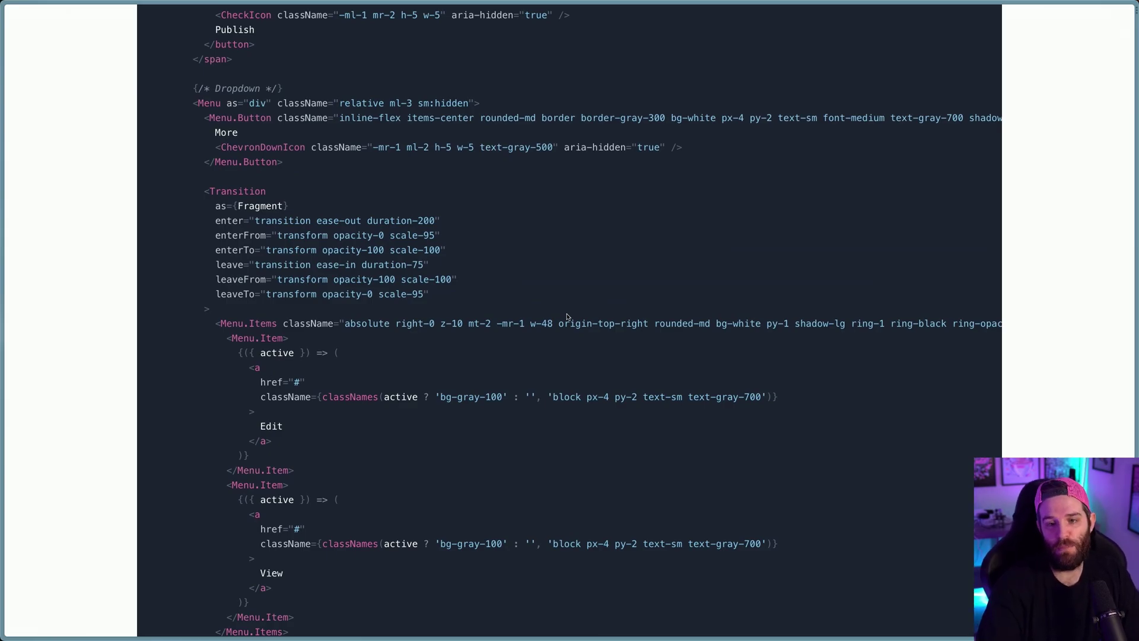
{"action": "scroll", "coordinate": [567, 315], "scroll_direction": "up", "scroll_amount": 10}
{"action": "scroll", "coordinate": [552, 233], "scroll_direction": "up", "scroll_amount": 2}
{"action": "scroll", "coordinate": [601, 241], "scroll_direction": "down", "scroll_amount": 5}
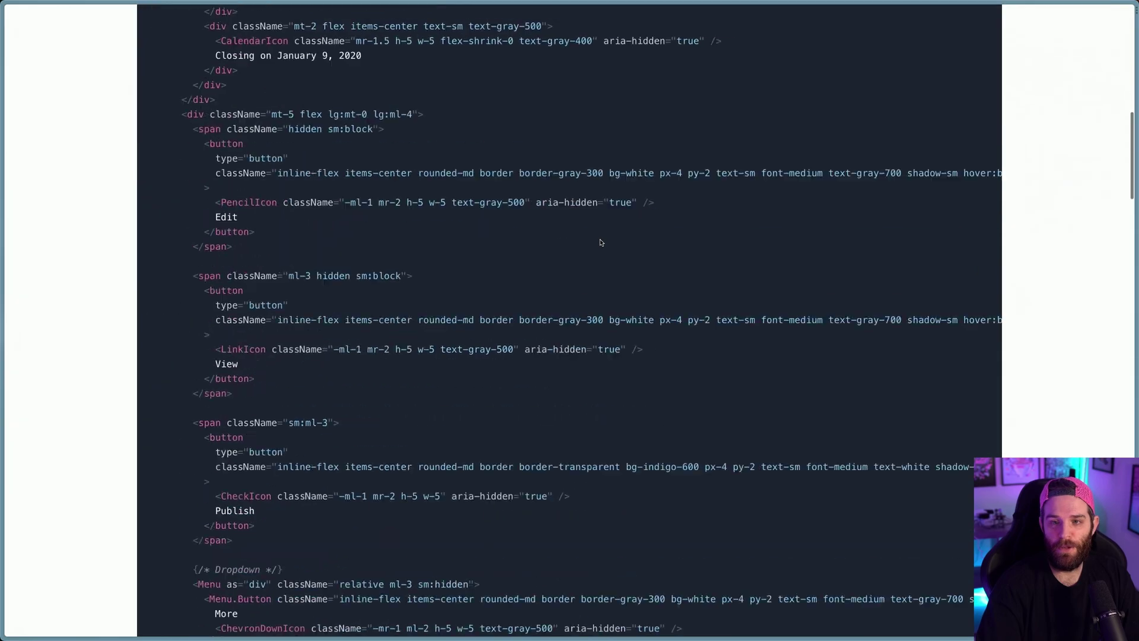
{"action": "scroll", "coordinate": [601, 242], "scroll_direction": "down", "scroll_amount": 8}
{"action": "scroll", "coordinate": [601, 242], "scroll_direction": "down", "scroll_amount": 5}
{"action": "scroll", "coordinate": [347, 267], "scroll_direction": "down", "scroll_amount": 2}
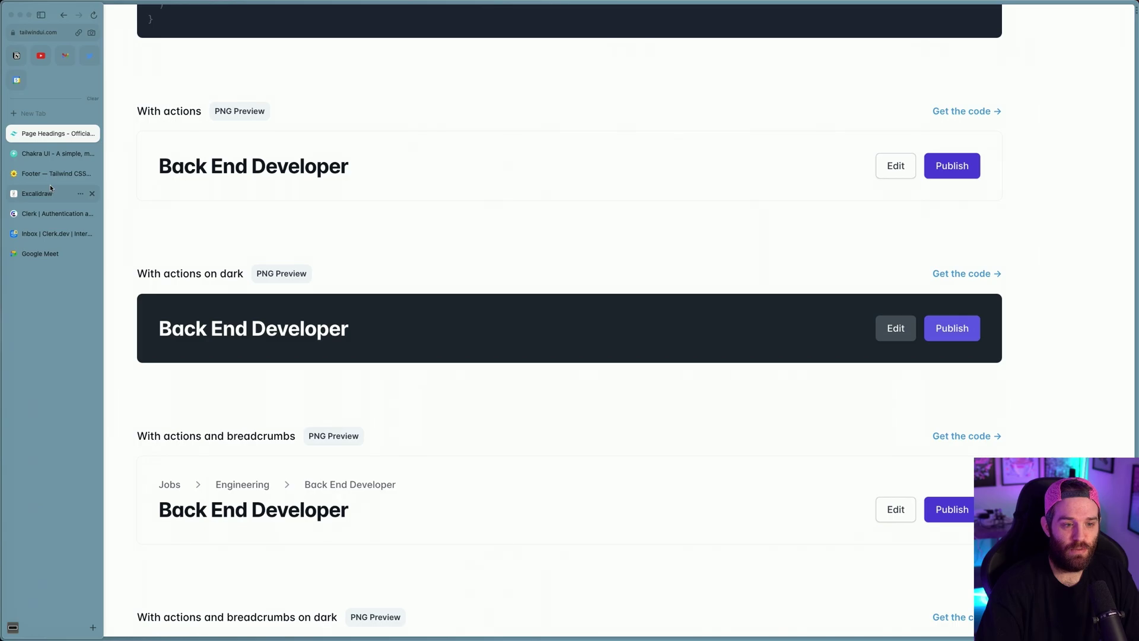
Return to Excalidraw and start a 'Component' text label below the middle box
{"action": "left_click", "coordinate": [51, 193]}
{"action": "left_click", "coordinate": [623, 357]}
{"action": "double_click", "coordinate": [544, 327]}
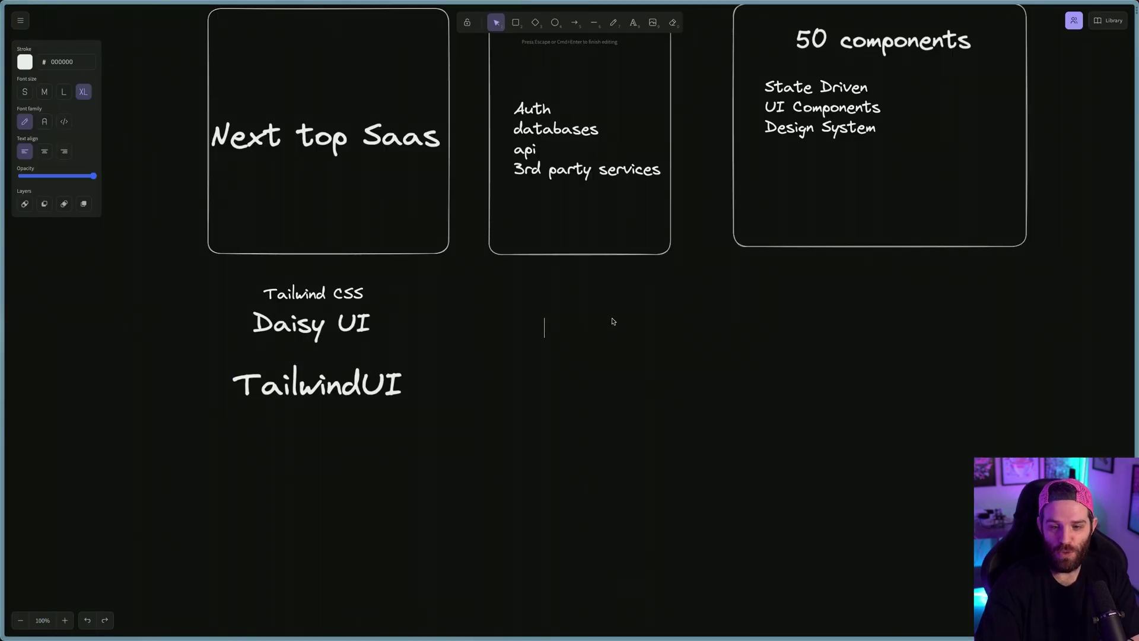
{"action": "type", "text": "Comonent"}
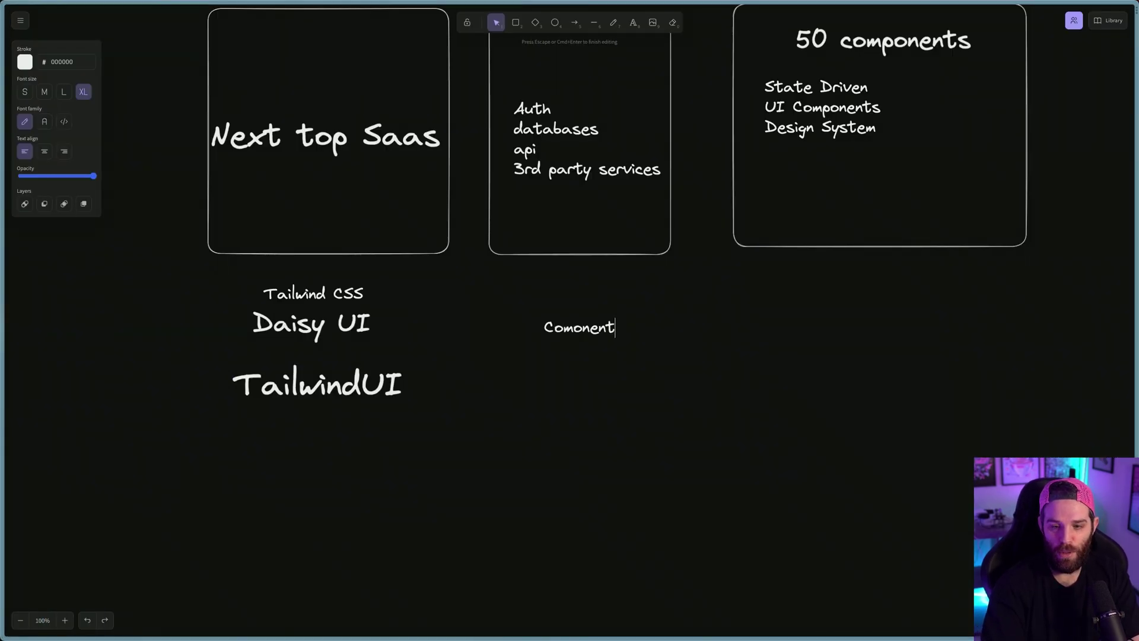
{"action": "key", "text": "BackSpace"}
{"action": "key", "text": "BackSpace"}
{"action": "key", "text": "BackSpace"}
{"action": "key", "text": "BackSpace"}
{"action": "key", "text": "BackSpace"}
{"action": "type", "text": "ponent"}
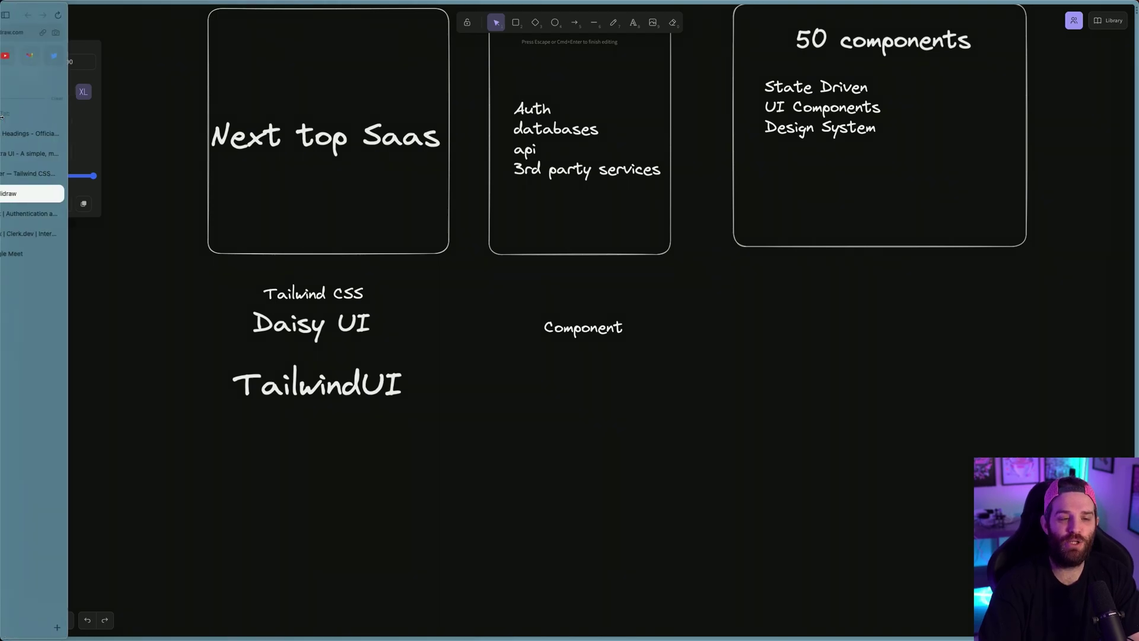
Switch to the Chakra UI docs, read the Container page, then open the Flex page
{"action": "left_click", "coordinate": [47, 154]}
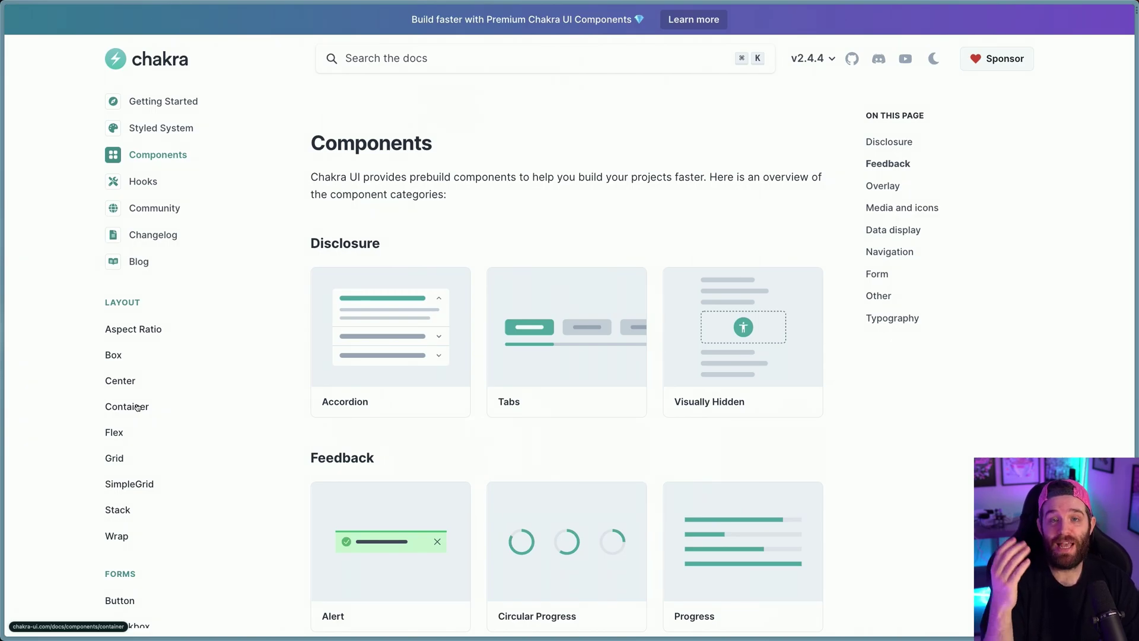
{"action": "left_click", "coordinate": [127, 406]}
{"action": "scroll", "coordinate": [480, 418], "scroll_direction": "down", "scroll_amount": 4}
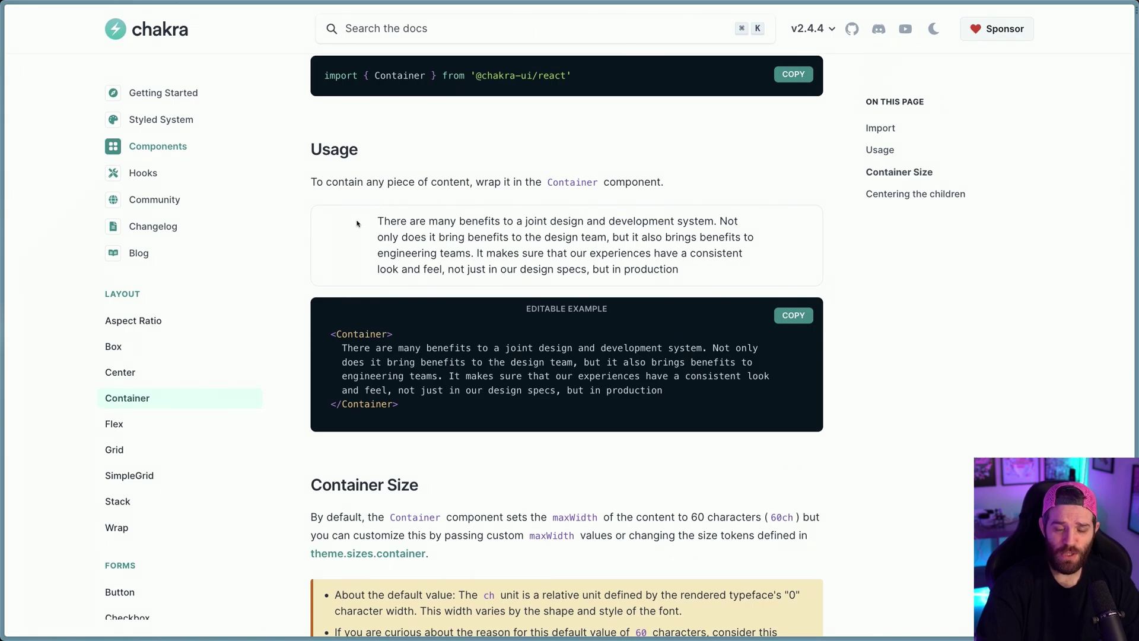
{"action": "scroll", "coordinate": [526, 313], "scroll_direction": "down", "scroll_amount": 4}
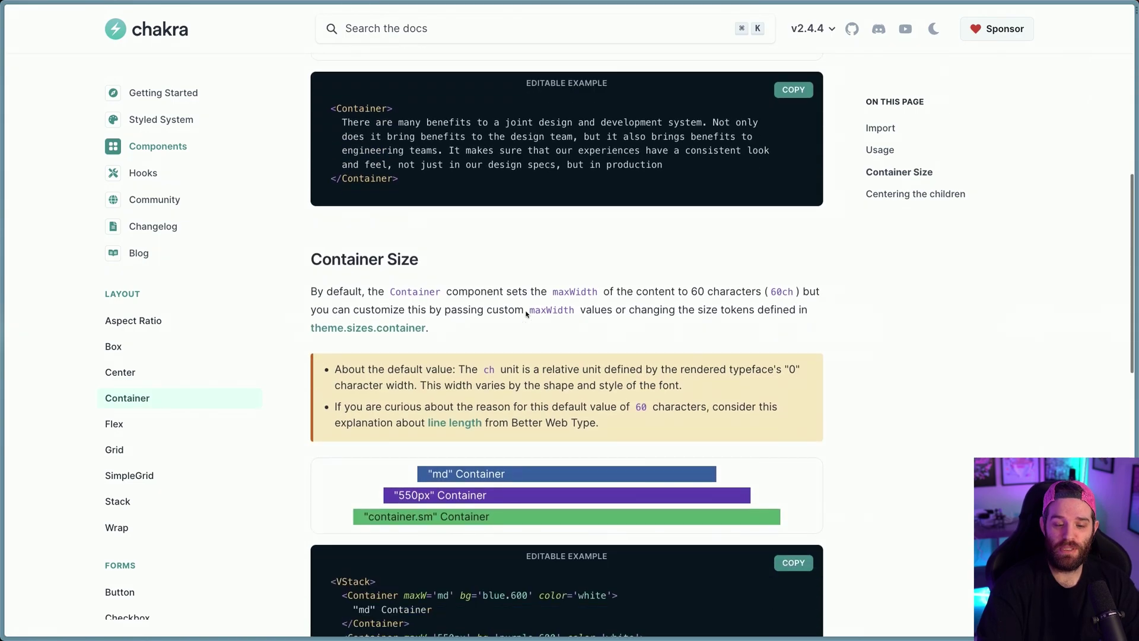
{"action": "scroll", "coordinate": [526, 314], "scroll_direction": "down", "scroll_amount": 1}
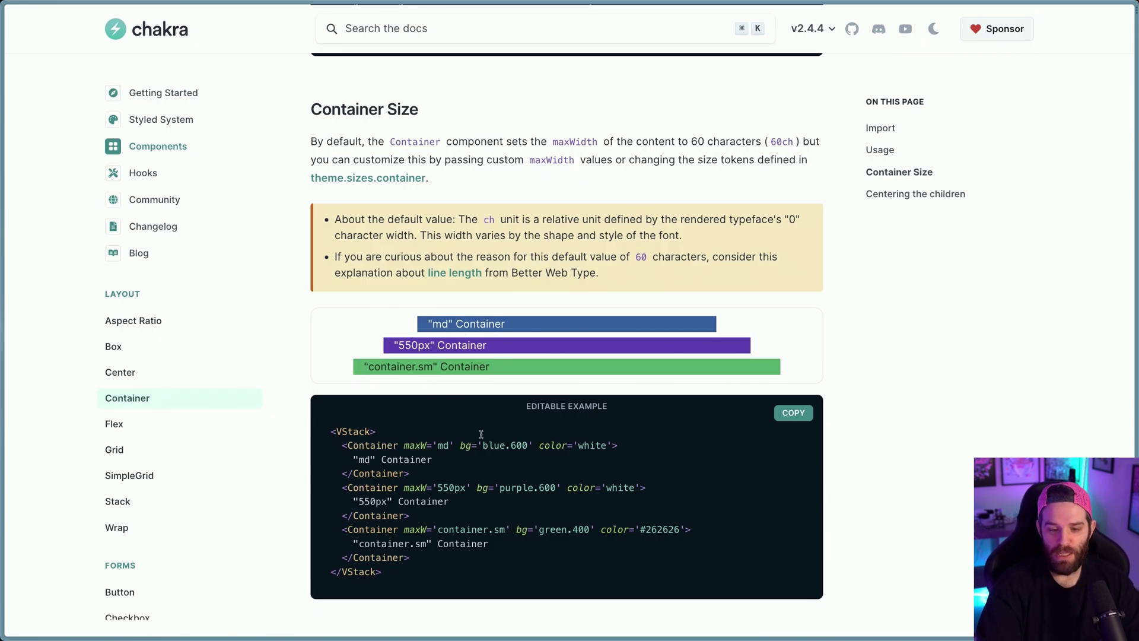
{"action": "scroll", "coordinate": [480, 434], "scroll_direction": "down", "scroll_amount": 2}
{"action": "scroll", "coordinate": [481, 435], "scroll_direction": "down", "scroll_amount": 1}
{"action": "scroll", "coordinate": [495, 416], "scroll_direction": "down", "scroll_amount": 2}
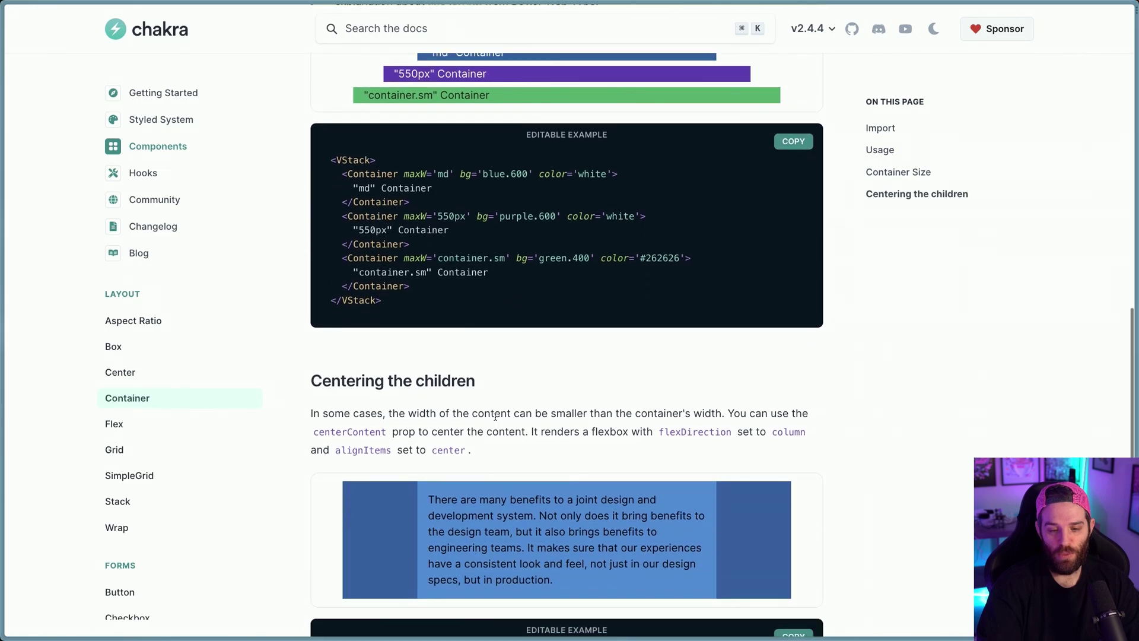
{"action": "scroll", "coordinate": [494, 417], "scroll_direction": "down", "scroll_amount": 2}
{"action": "scroll", "coordinate": [494, 417], "scroll_direction": "down", "scroll_amount": 1}
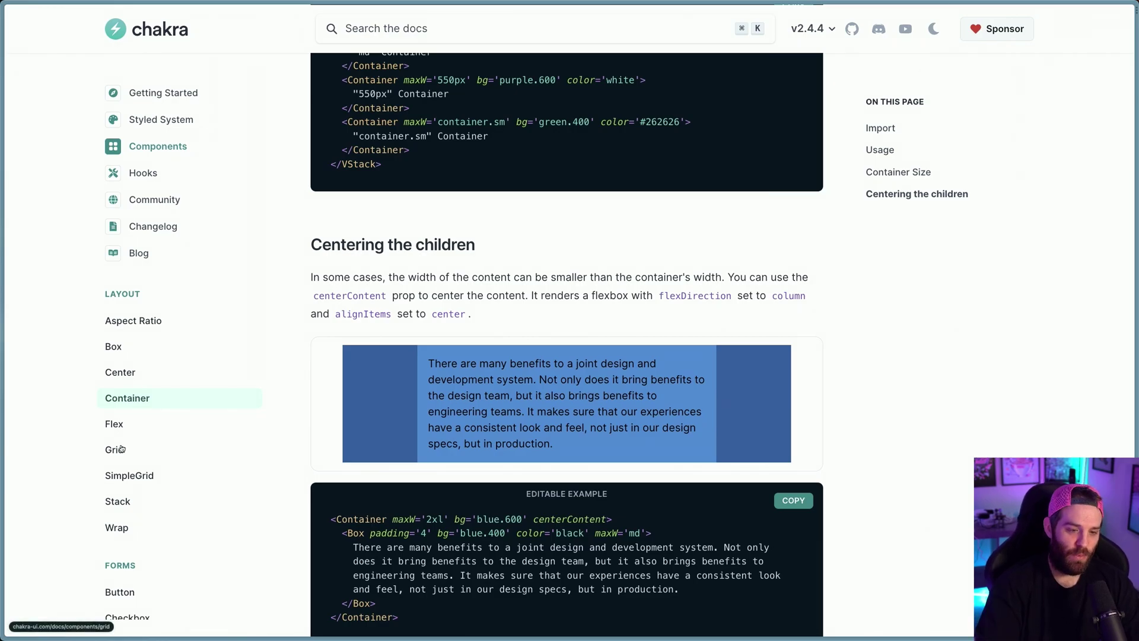
{"action": "left_click", "coordinate": [114, 424]}
{"action": "scroll", "coordinate": [447, 409], "scroll_direction": "down", "scroll_amount": 5}
{"action": "scroll", "coordinate": [447, 410], "scroll_direction": "down", "scroll_amount": 5}
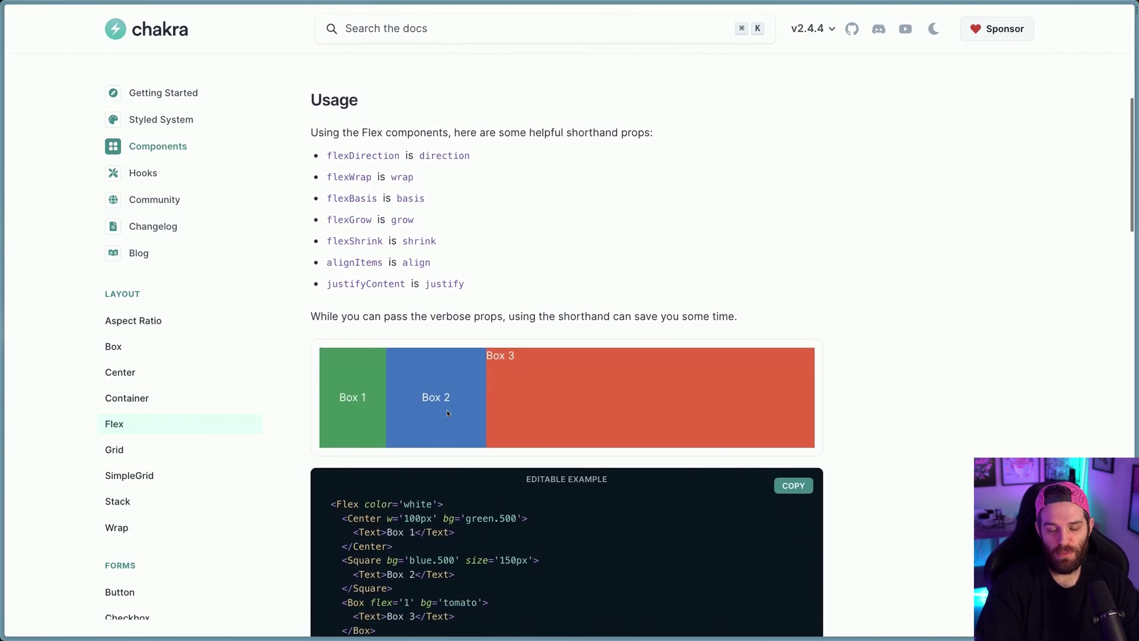
{"action": "scroll", "coordinate": [448, 409], "scroll_direction": "down", "scroll_amount": 3}
Highlight Flex's shorthand props, then SimpleGrid's minChildWidth='120px' and spacing='40px' props
{"action": "left_click_drag", "start_coordinate": [333, 465], "coordinate": [417, 462]}
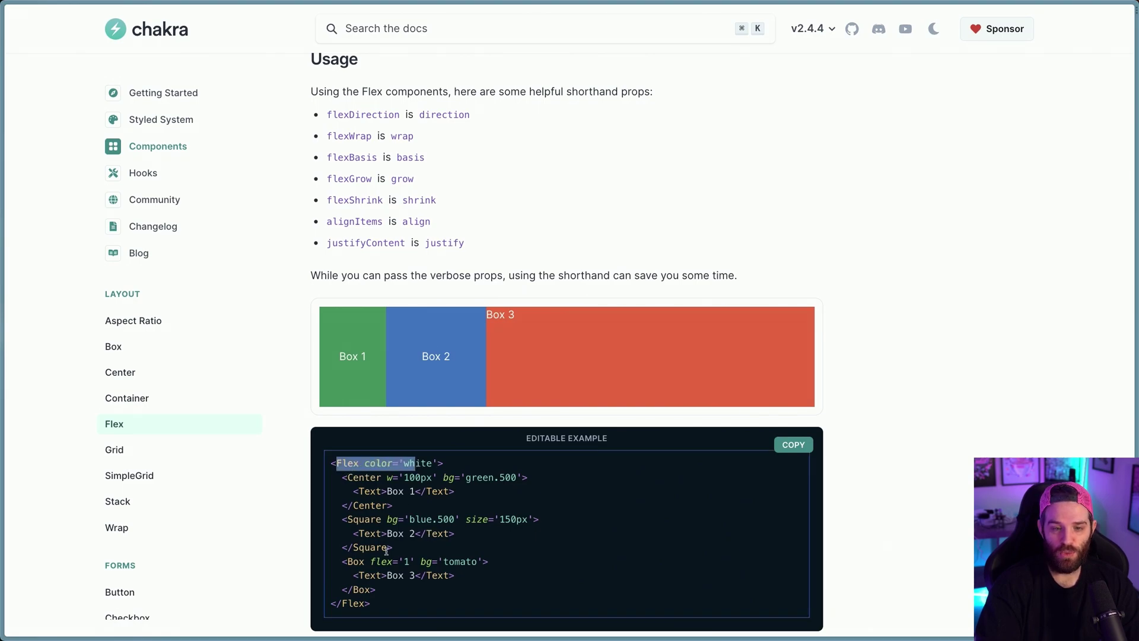
{"action": "left_click_drag", "start_coordinate": [310, 85], "coordinate": [478, 222]}
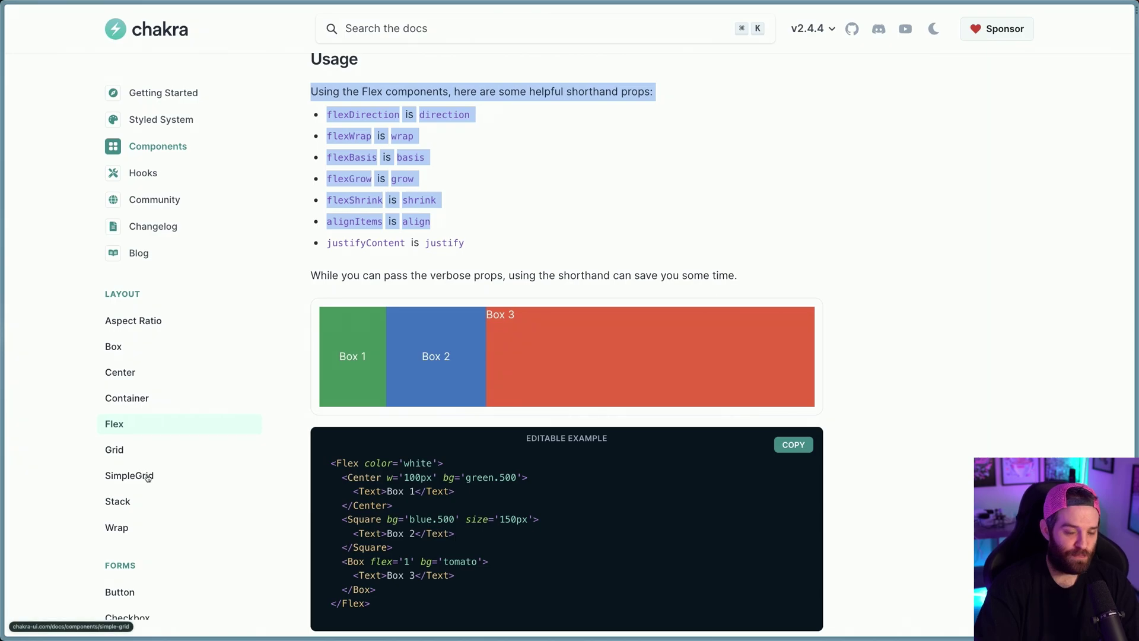
{"action": "left_click", "coordinate": [129, 476]}
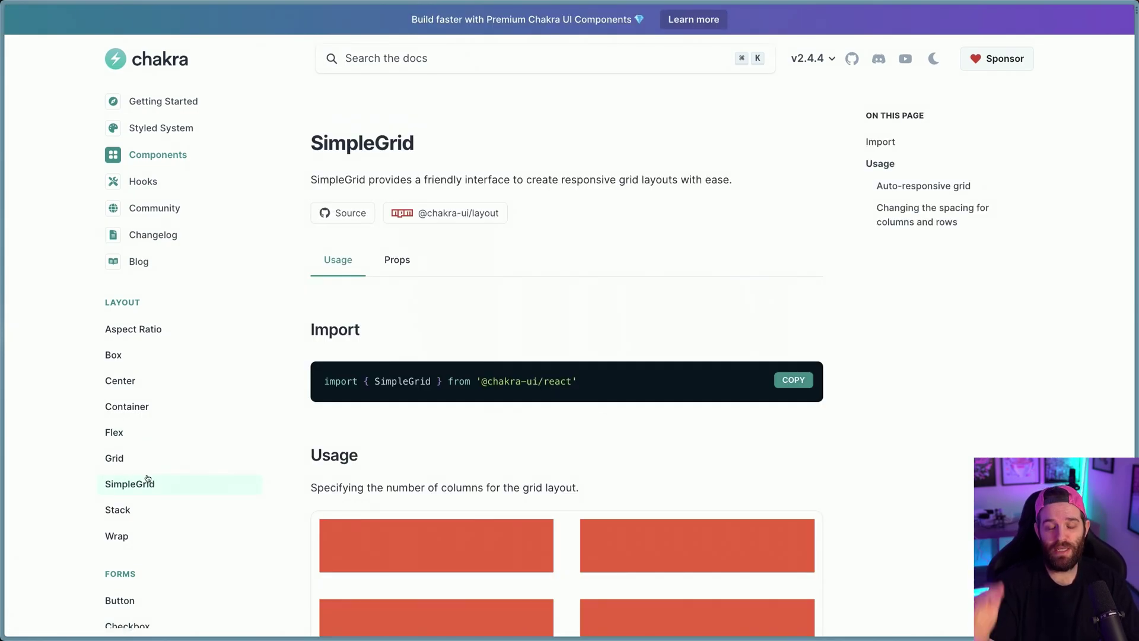
{"action": "scroll", "coordinate": [527, 362], "scroll_direction": "down", "scroll_amount": 5}
{"action": "scroll", "coordinate": [526, 363], "scroll_direction": "down", "scroll_amount": 5}
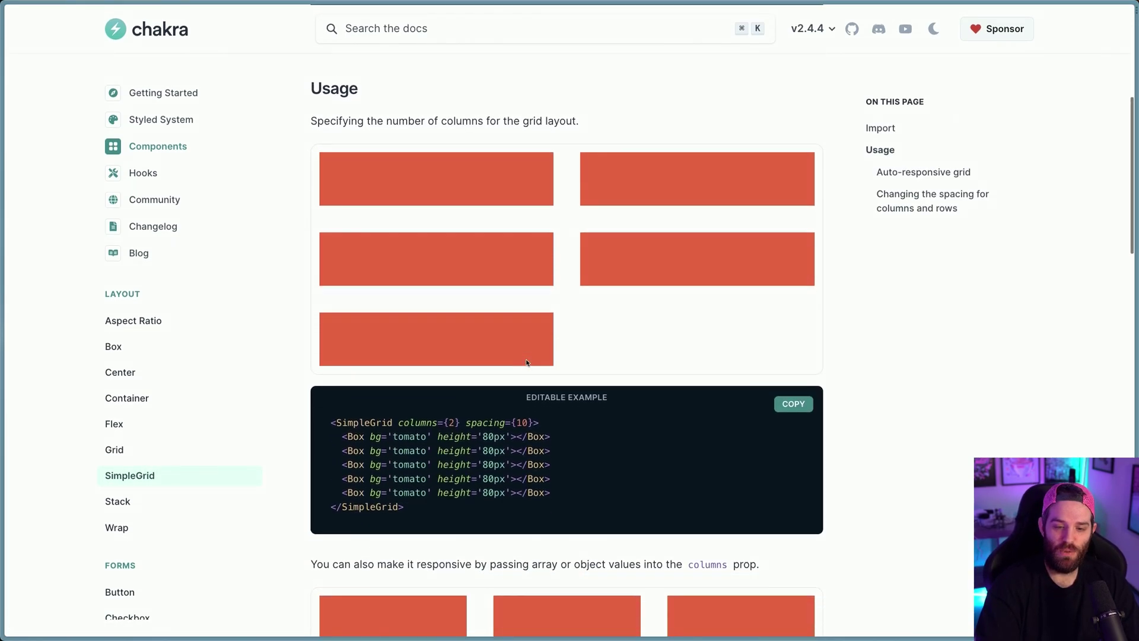
{"action": "left_click_drag", "start_coordinate": [329, 402], "coordinate": [458, 403]}
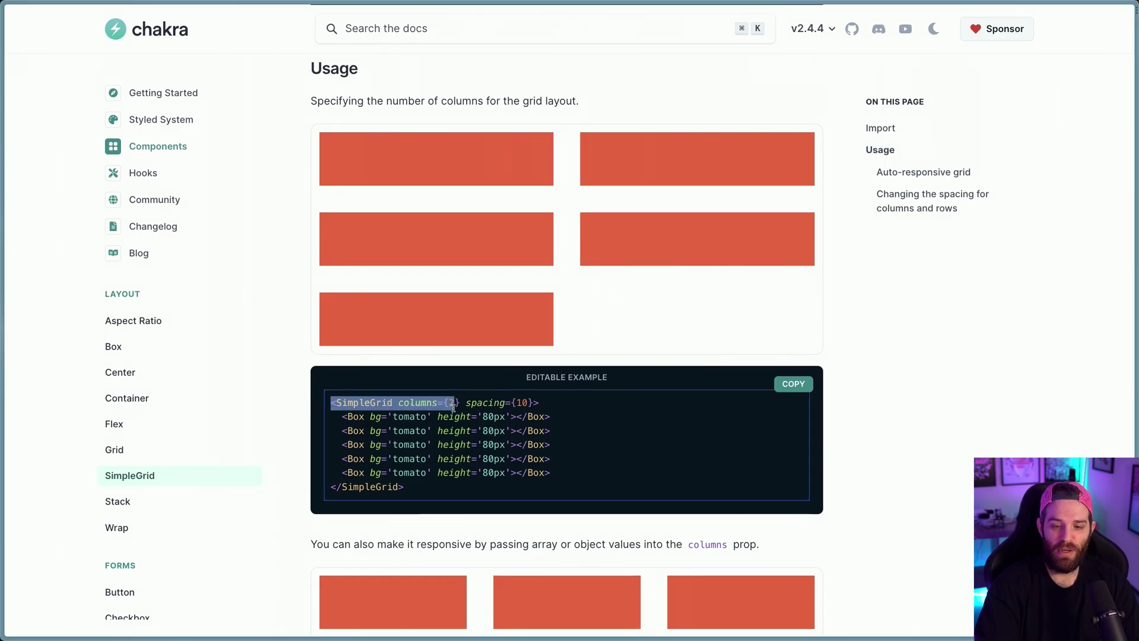
{"action": "scroll", "coordinate": [513, 356], "scroll_direction": "down", "scroll_amount": 5}
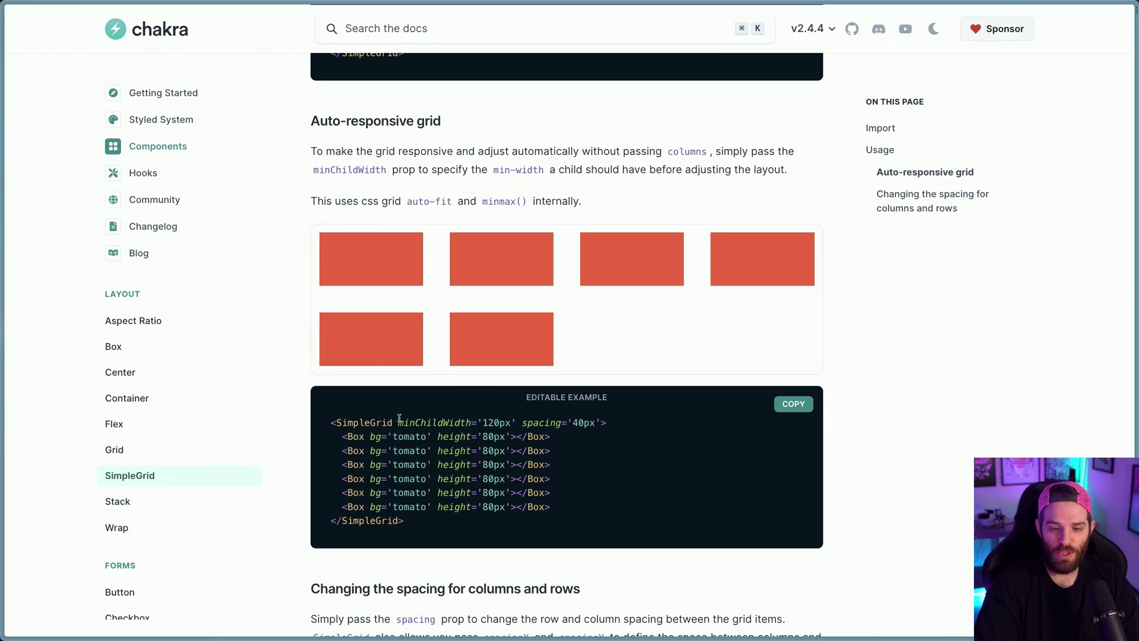
{"action": "left_click_drag", "start_coordinate": [398, 422], "coordinate": [620, 424]}
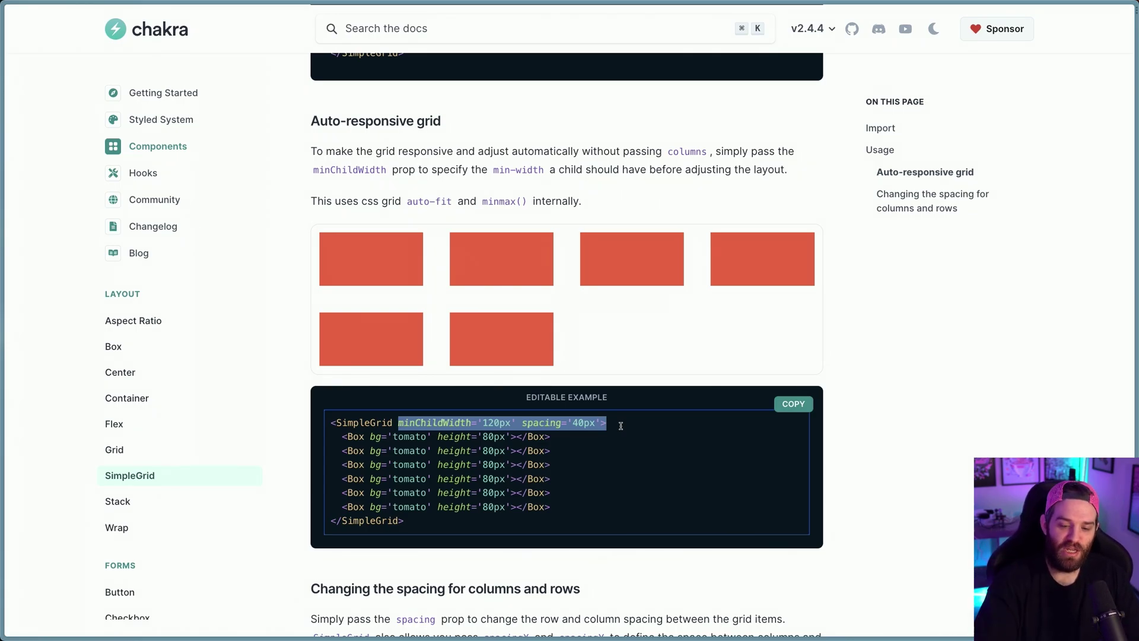
{"action": "scroll", "coordinate": [180, 496], "scroll_direction": "down", "scroll_amount": 3}
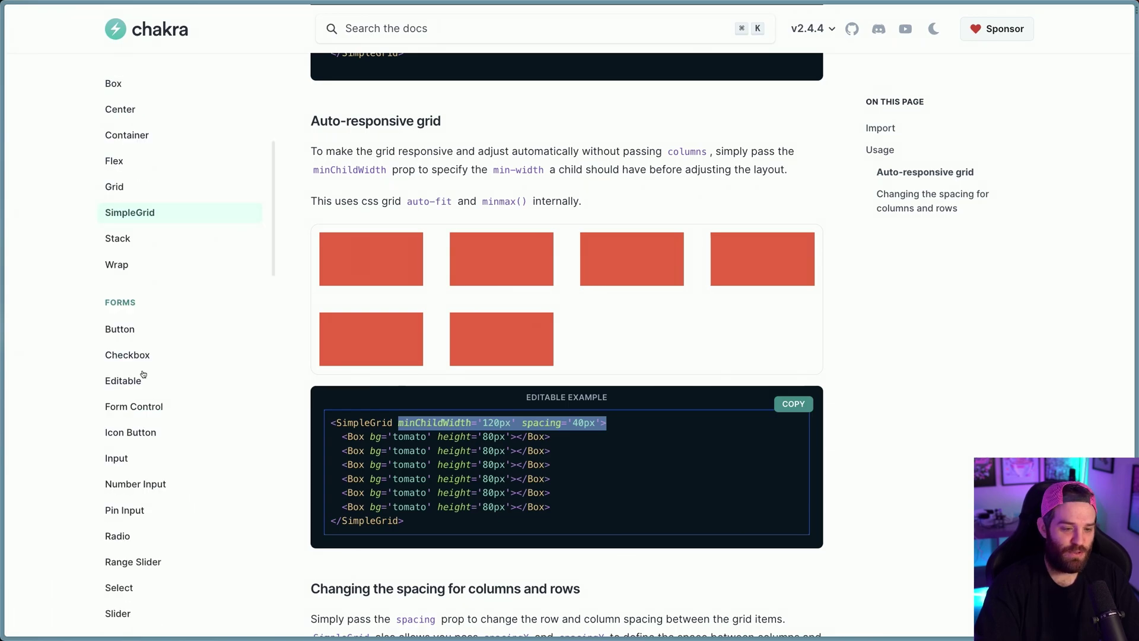
Read the Form Control and Number Input accessibility docs, then open Chakra UI Pro from the homepage
{"action": "left_click", "coordinate": [134, 415]}
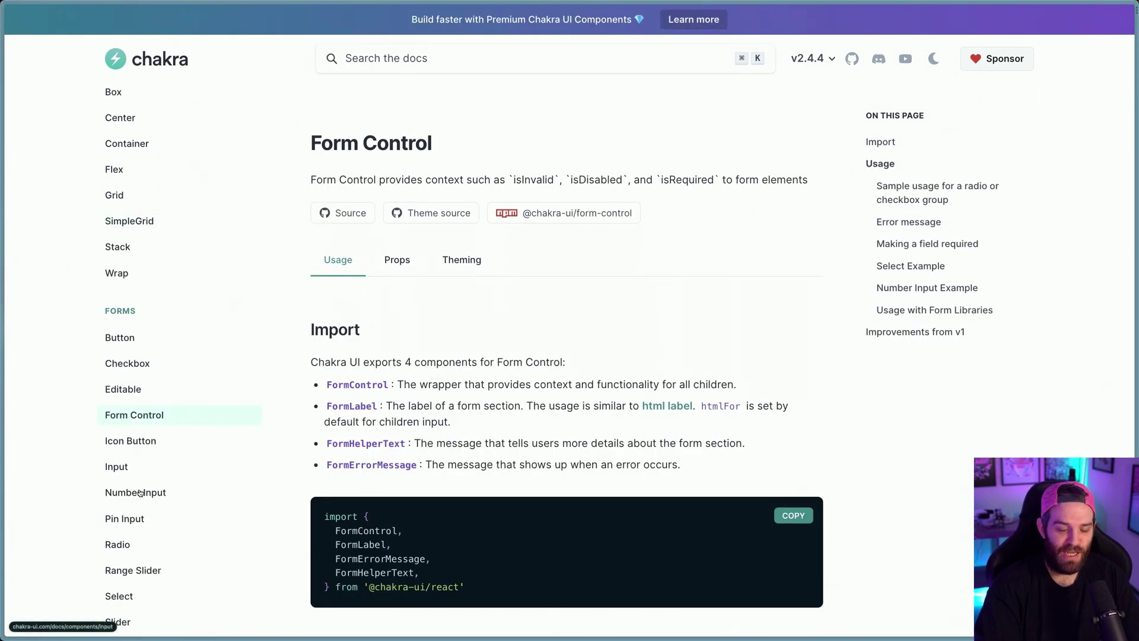
{"action": "left_click", "coordinate": [136, 492]}
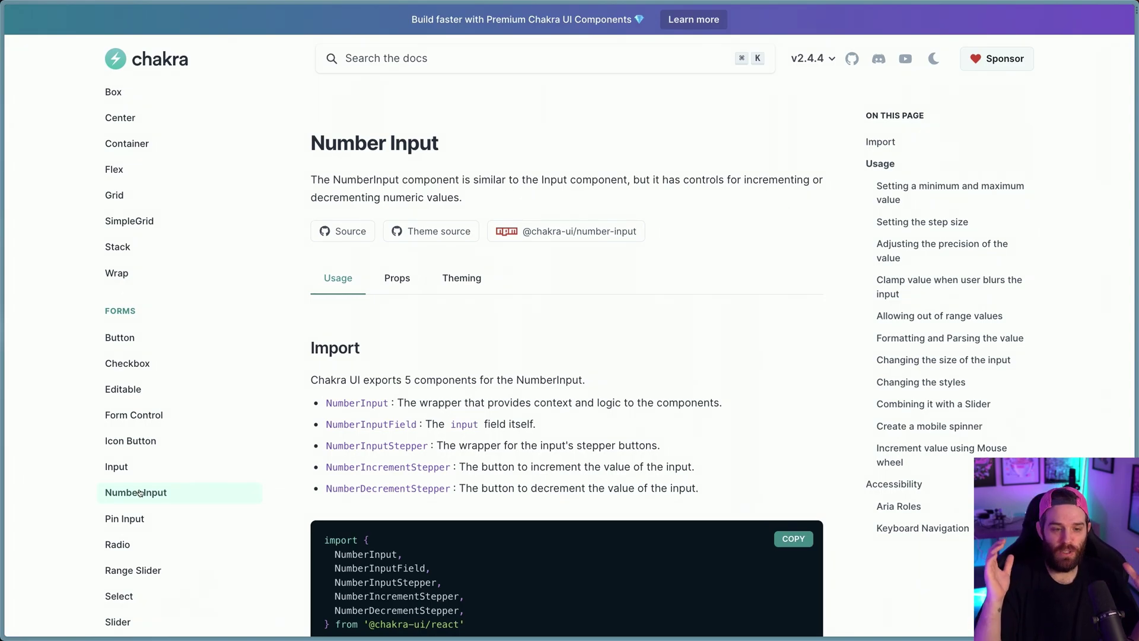
{"action": "left_click", "coordinate": [894, 484]}
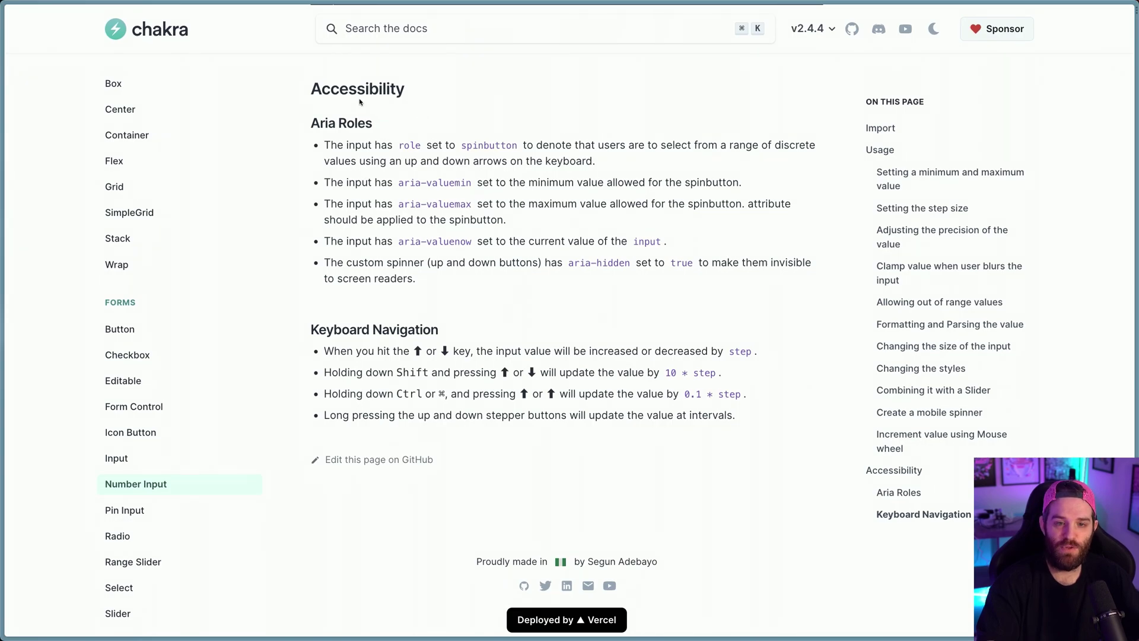
{"action": "left_click_drag", "start_coordinate": [288, 82], "coordinate": [769, 432]}
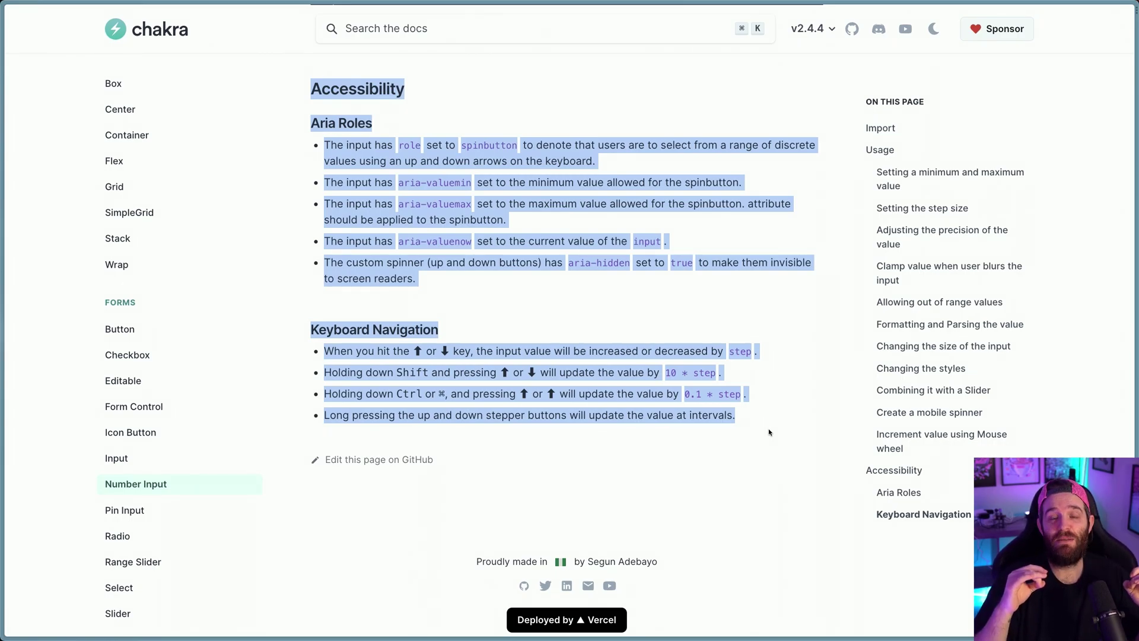
{"action": "scroll", "coordinate": [769, 432], "scroll_direction": "up", "scroll_amount": 10}
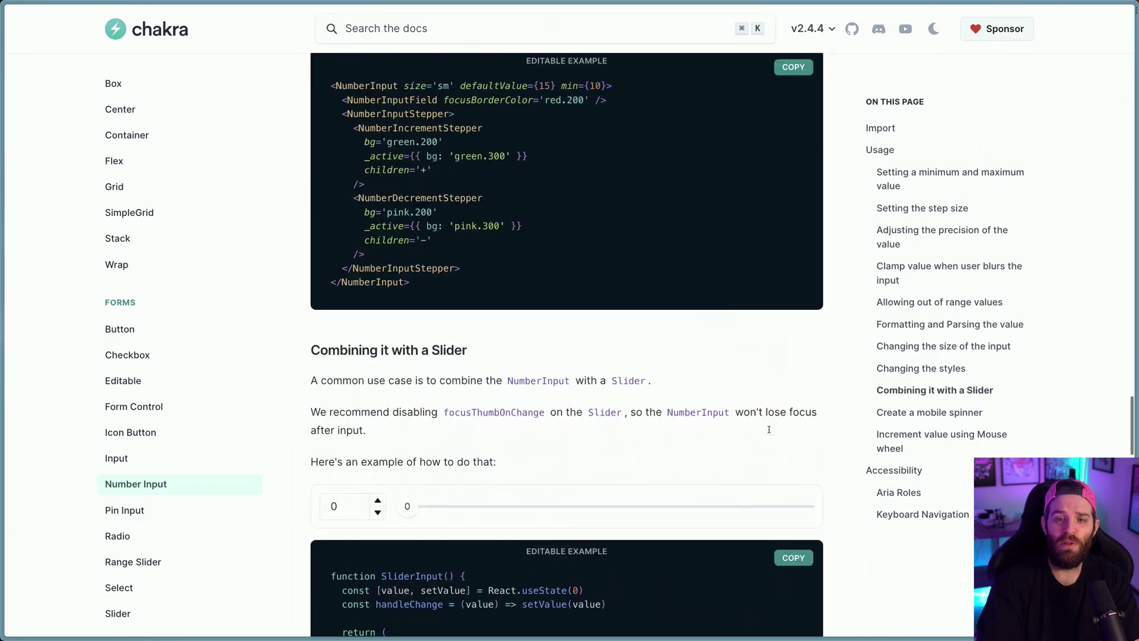
{"action": "scroll", "coordinate": [769, 430], "scroll_direction": "up", "scroll_amount": 10}
{"action": "left_click", "coordinate": [146, 29]}
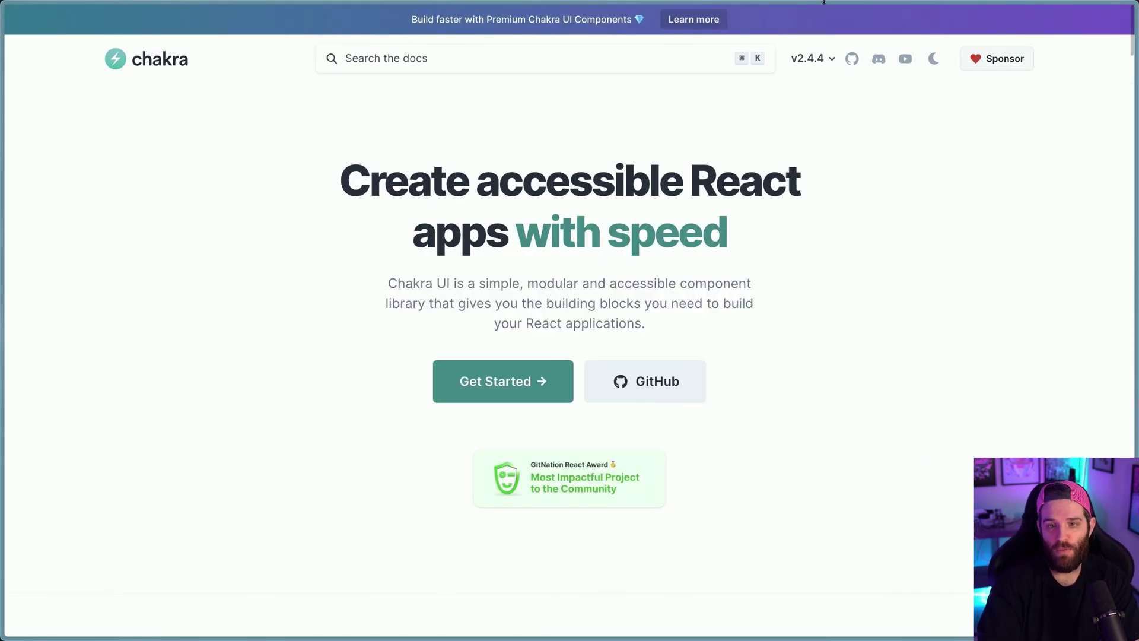
{"action": "left_click", "coordinate": [693, 20]}
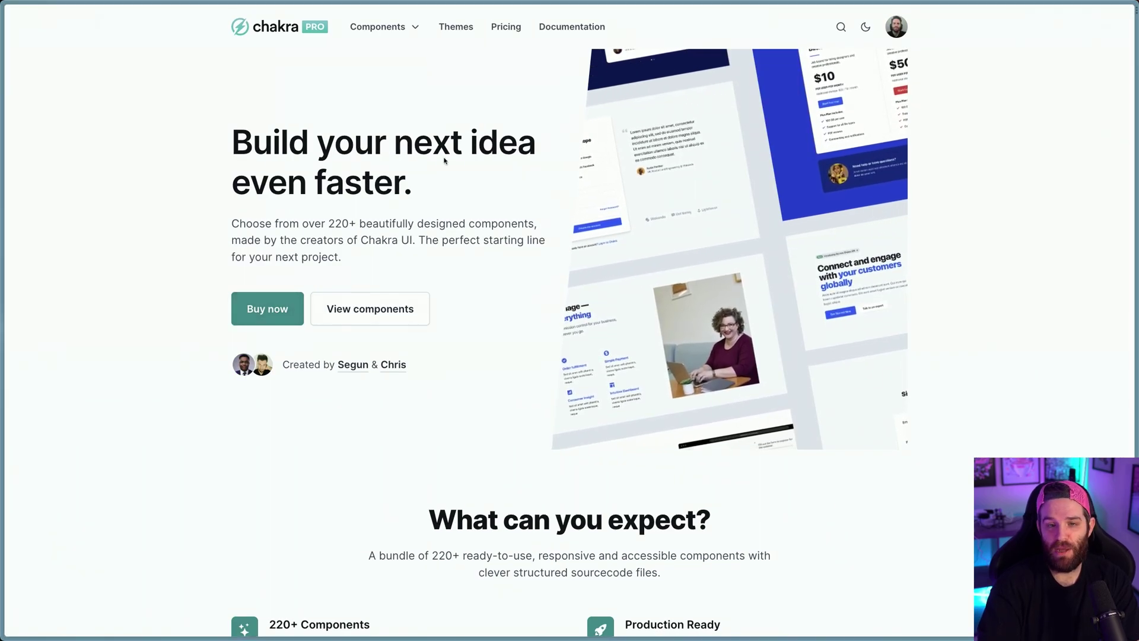
{"action": "mouse_move", "coordinate": [377, 27]}
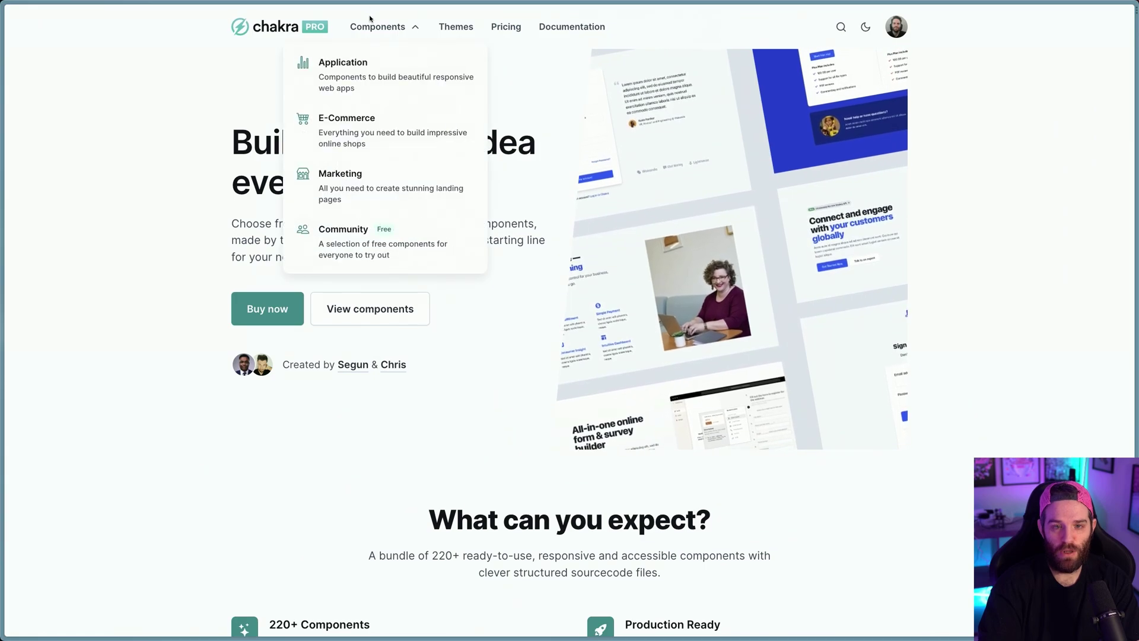
Open Application > Authentication components and preview with a purple accent and the Blueberry theme
{"action": "left_click", "coordinate": [370, 73]}
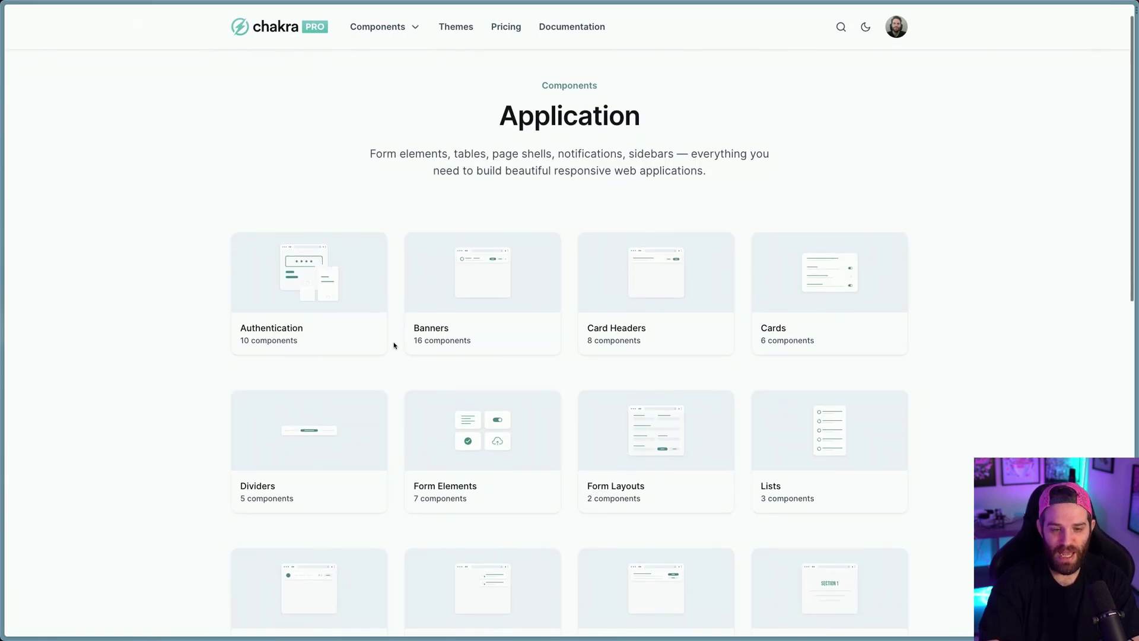
{"action": "left_click", "coordinate": [347, 318]}
{"action": "scroll", "coordinate": [349, 318], "scroll_direction": "down", "scroll_amount": 5}
{"action": "scroll", "coordinate": [348, 318], "scroll_direction": "down", "scroll_amount": 4}
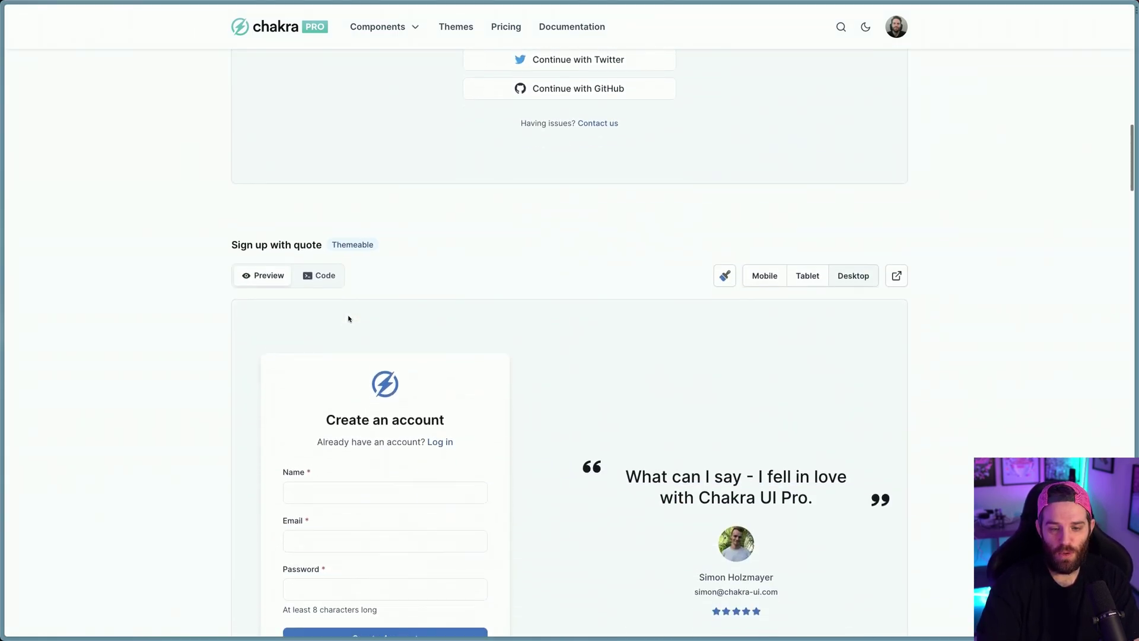
{"action": "scroll", "coordinate": [348, 318], "scroll_direction": "down", "scroll_amount": 2}
{"action": "scroll", "coordinate": [347, 318], "scroll_direction": "down", "scroll_amount": 2}
{"action": "scroll", "coordinate": [348, 318], "scroll_direction": "up", "scroll_amount": 1}
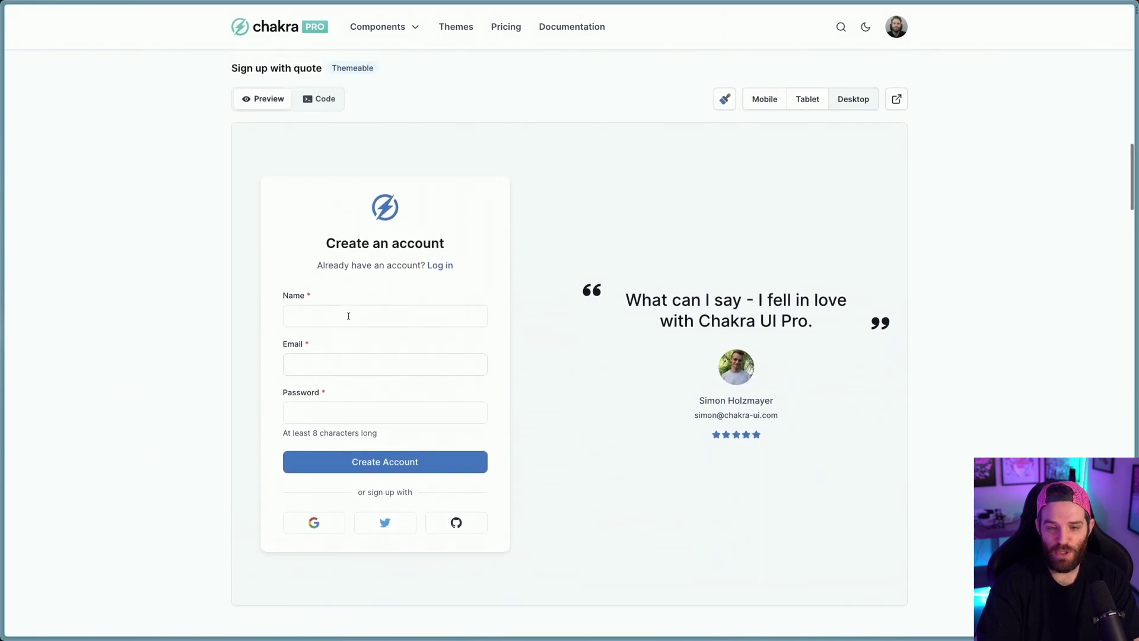
{"action": "left_click", "coordinate": [725, 99]}
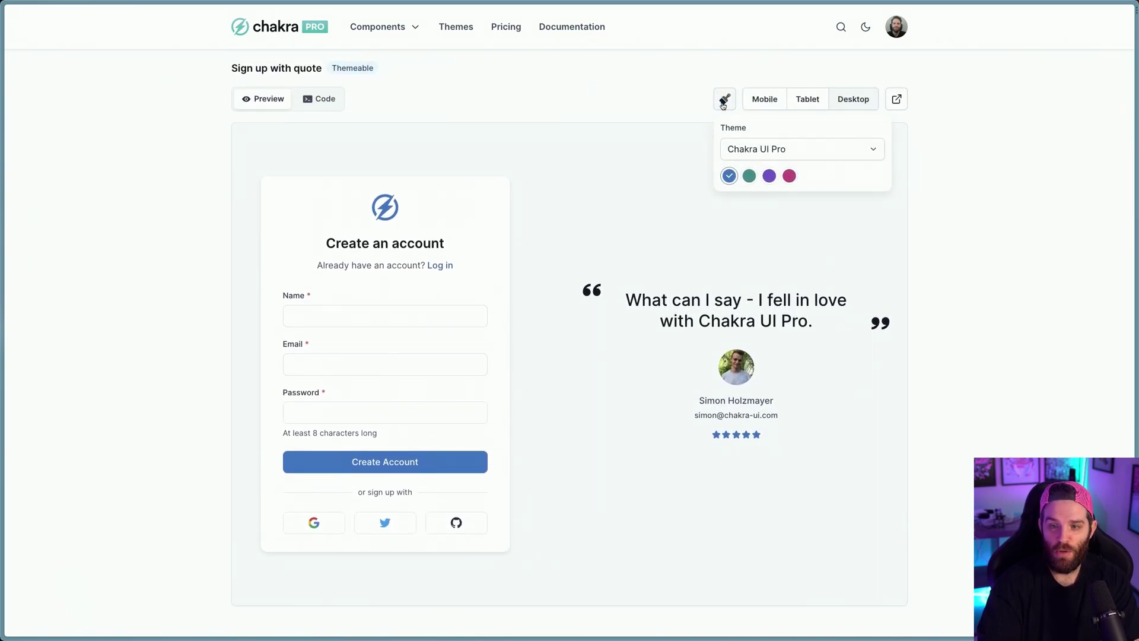
{"action": "left_click", "coordinate": [770, 175]}
{"action": "left_click", "coordinate": [802, 149]}
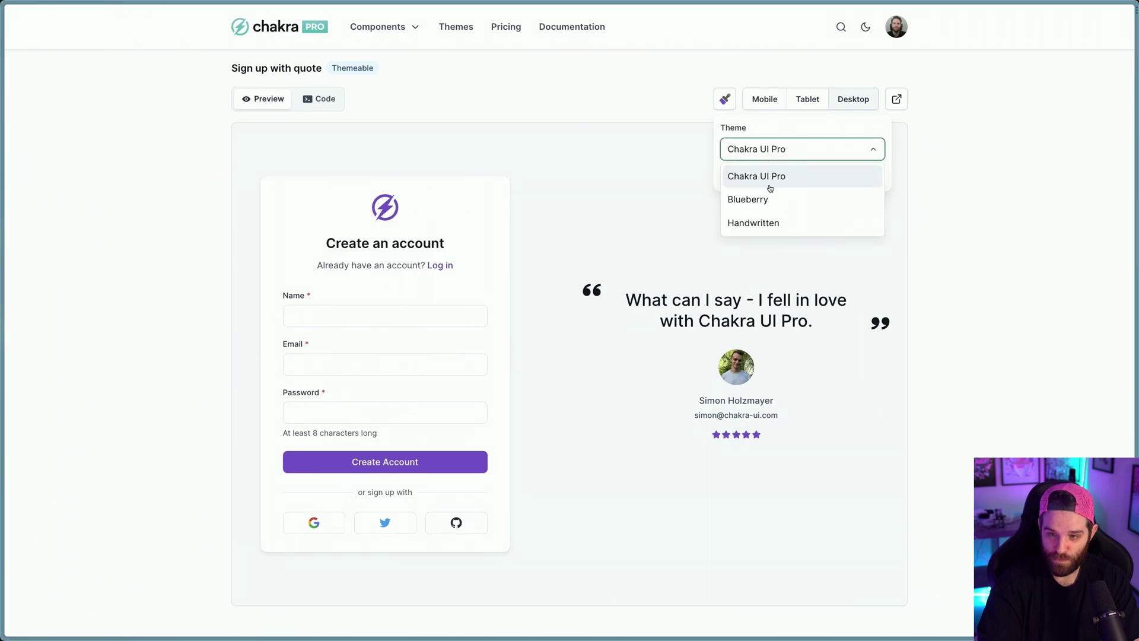
{"action": "left_click", "coordinate": [771, 201]}
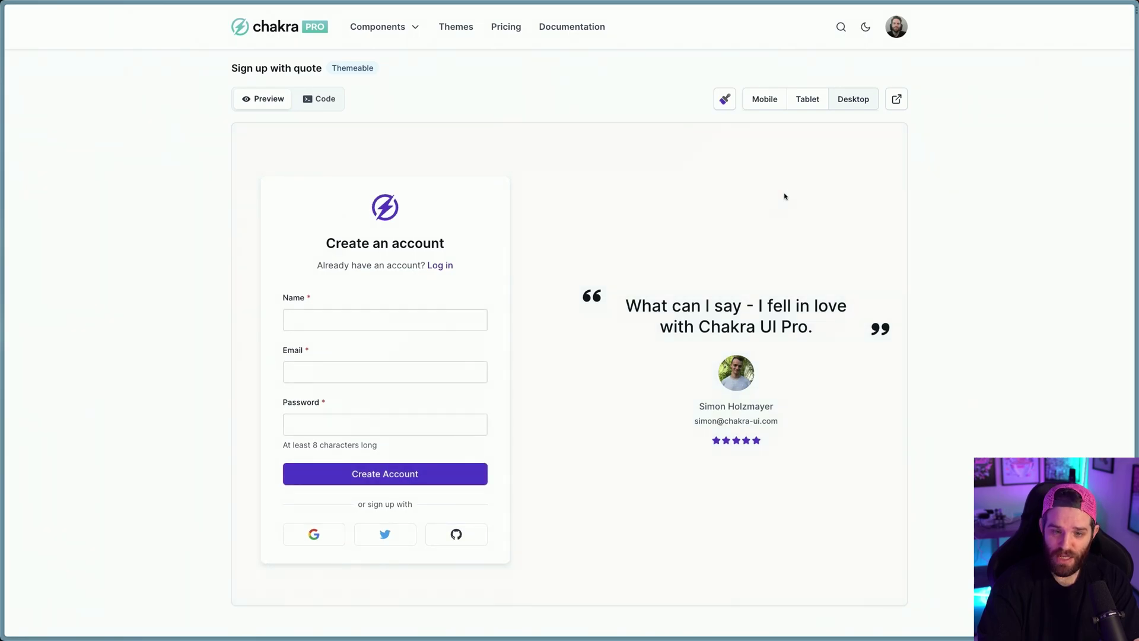
Switch the preview to the Handwritten theme with a teal accent colour
{"action": "left_click", "coordinate": [728, 106]}
{"action": "left_click", "coordinate": [756, 152]}
{"action": "left_click", "coordinate": [754, 222]}
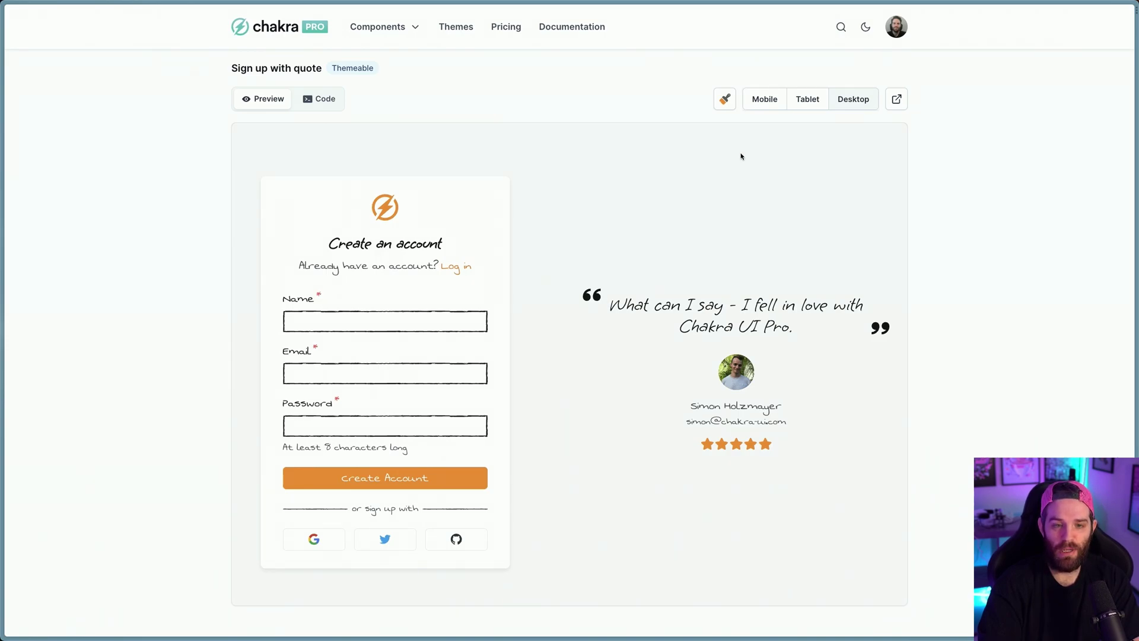
{"action": "left_click", "coordinate": [728, 100]}
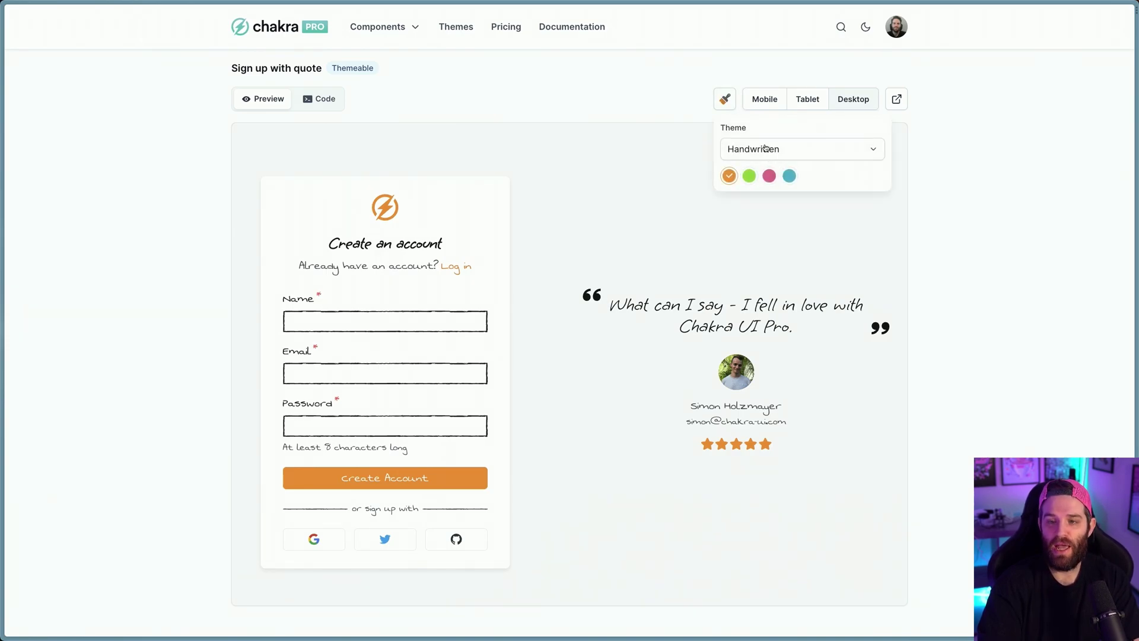
{"action": "left_click", "coordinate": [789, 176]}
{"action": "left_click", "coordinate": [633, 243]}
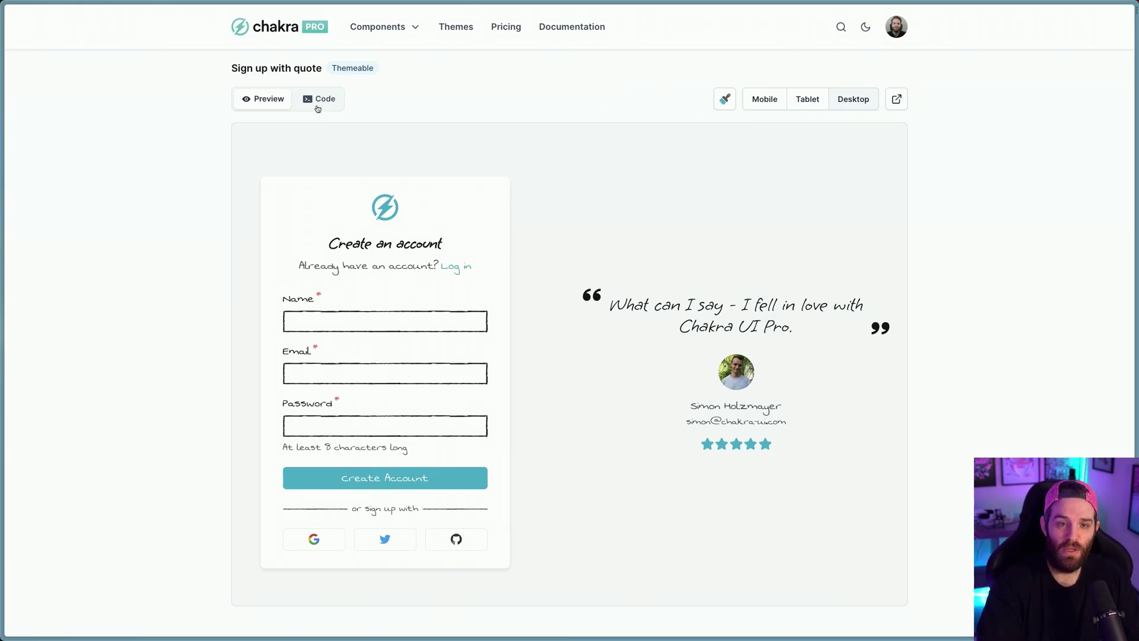
Show the Sign up with quote code in JavaScript, then switch back to TypeScript
{"action": "left_click", "coordinate": [318, 101]}
{"action": "scroll", "coordinate": [556, 221], "scroll_direction": "down", "scroll_amount": 2}
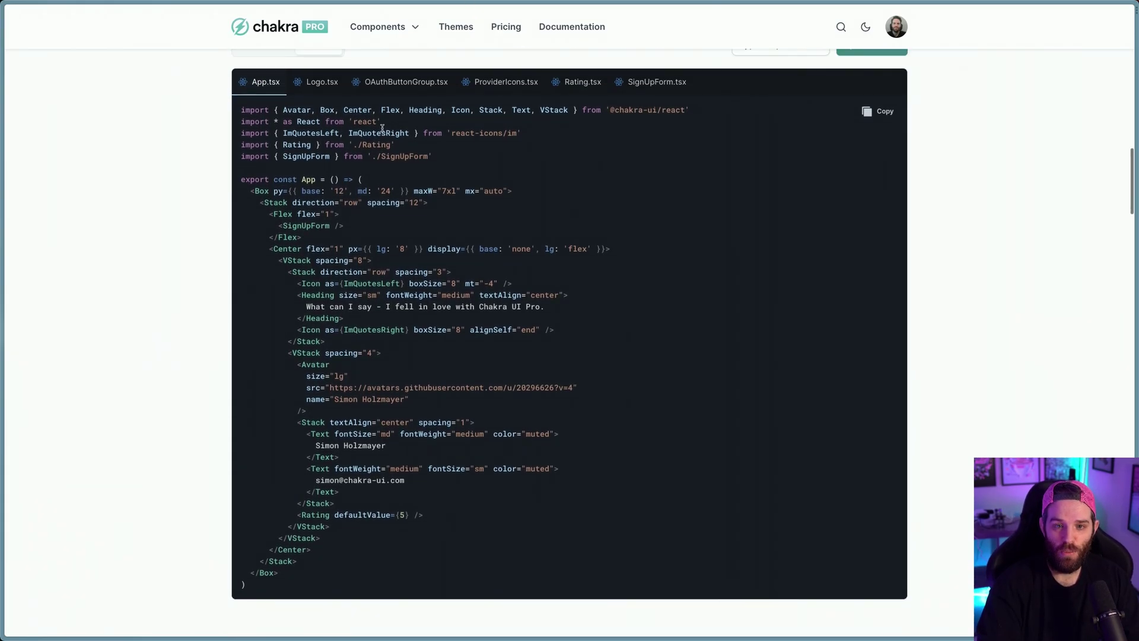
{"action": "scroll", "coordinate": [457, 80], "scroll_direction": "up", "scroll_amount": 2}
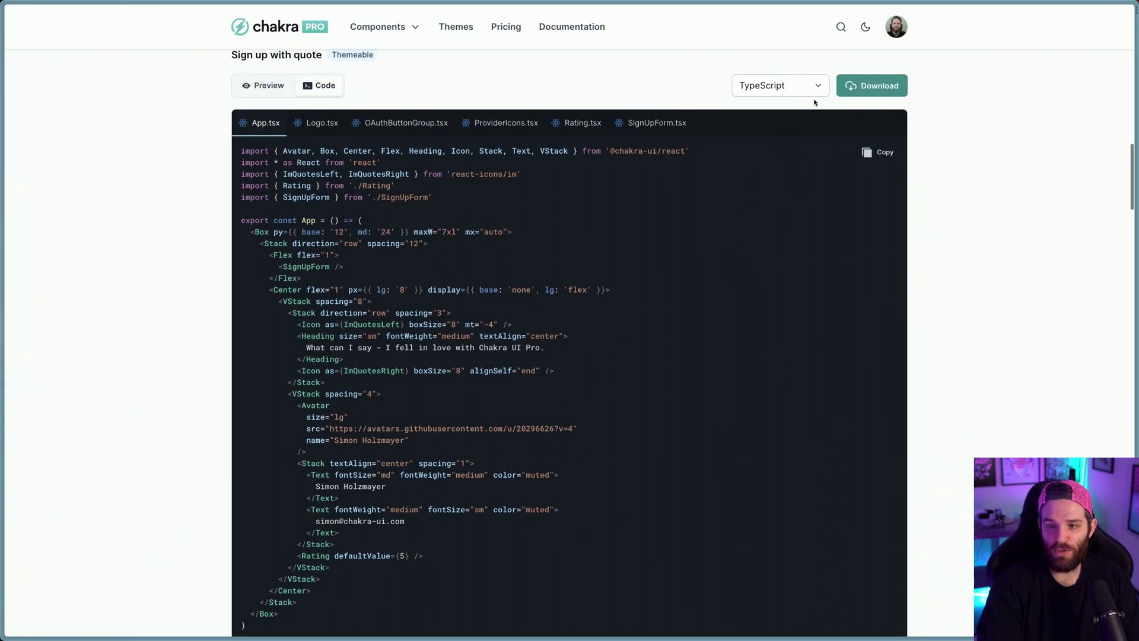
{"action": "left_click", "coordinate": [781, 86]}
{"action": "left_click", "coordinate": [788, 131]}
{"action": "left_click", "coordinate": [773, 85]}
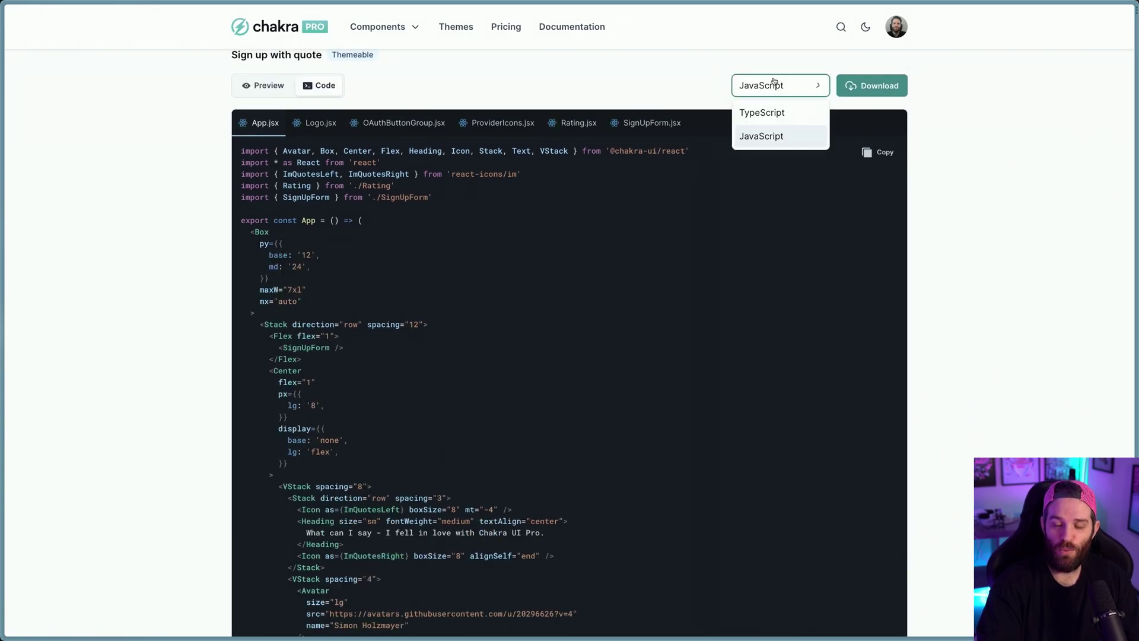
{"action": "left_click", "coordinate": [766, 113]}
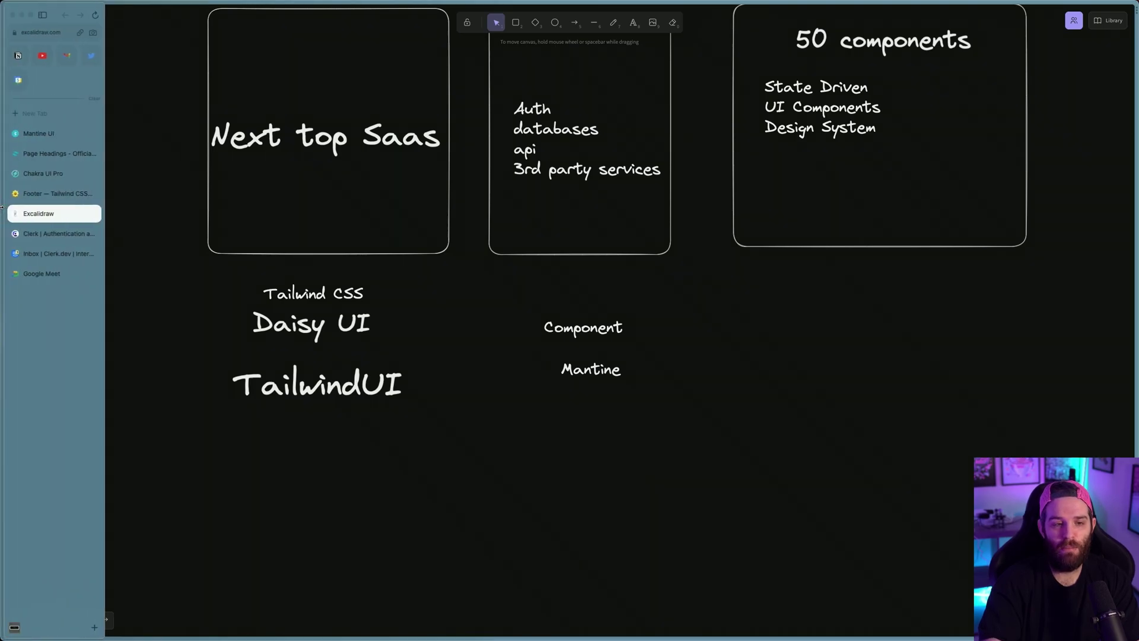
Switch to the Mantine UI browser tab
{"action": "left_click", "coordinate": [51, 147]}
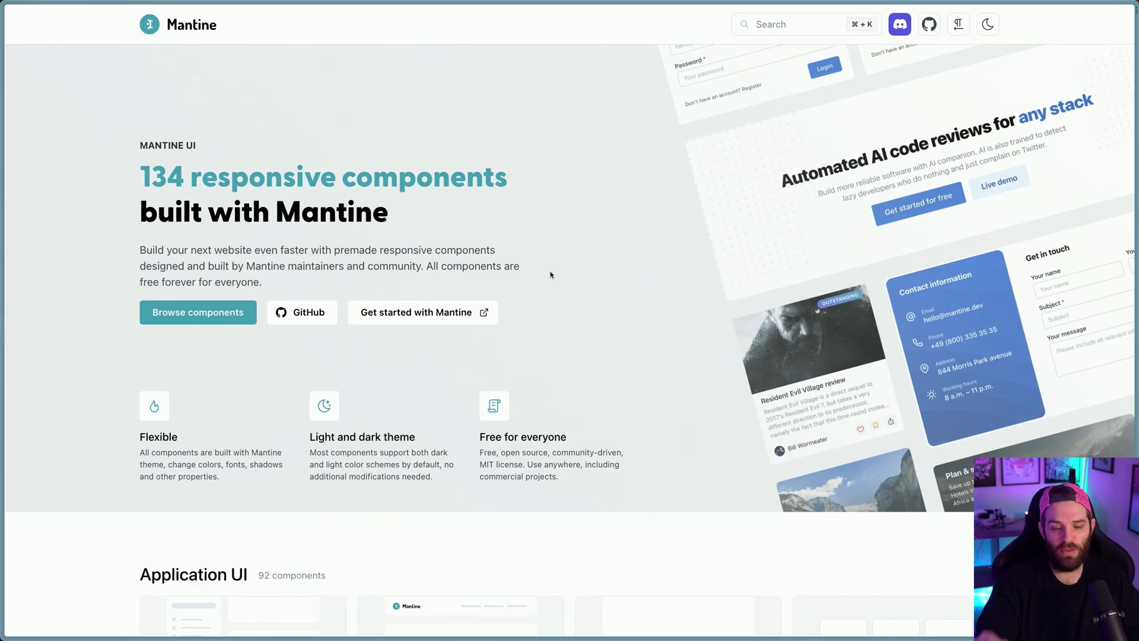
{"action": "scroll", "coordinate": [461, 299], "scroll_direction": "down", "scroll_amount": 4}
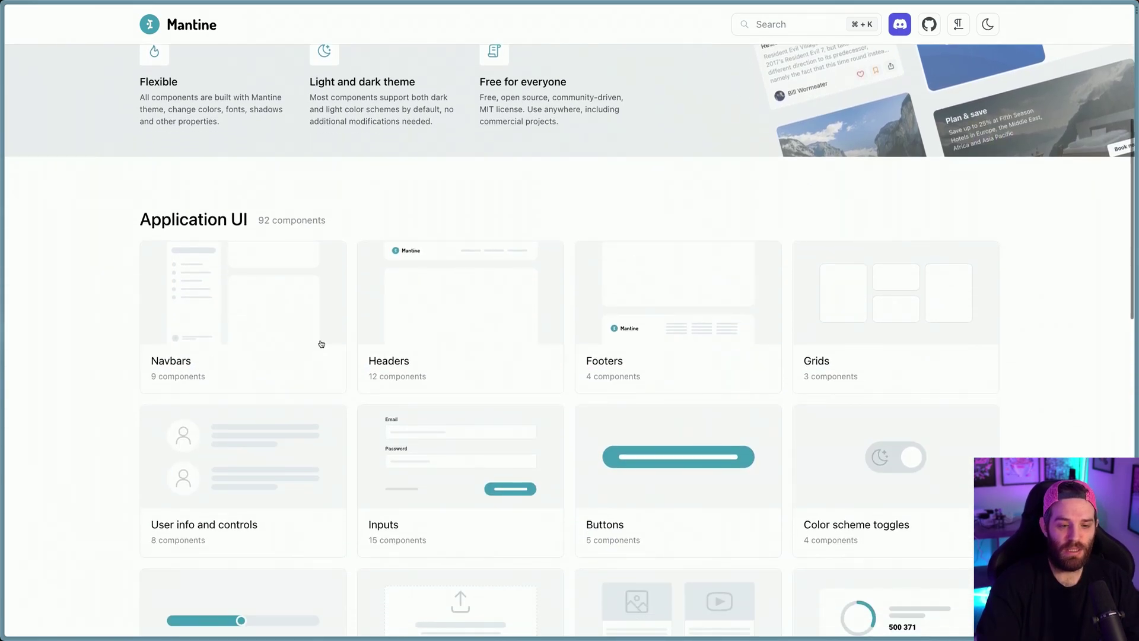
Open Navbars, show the Navbar with 2 sections code, and select its link styles
{"action": "left_click", "coordinate": [251, 346]}
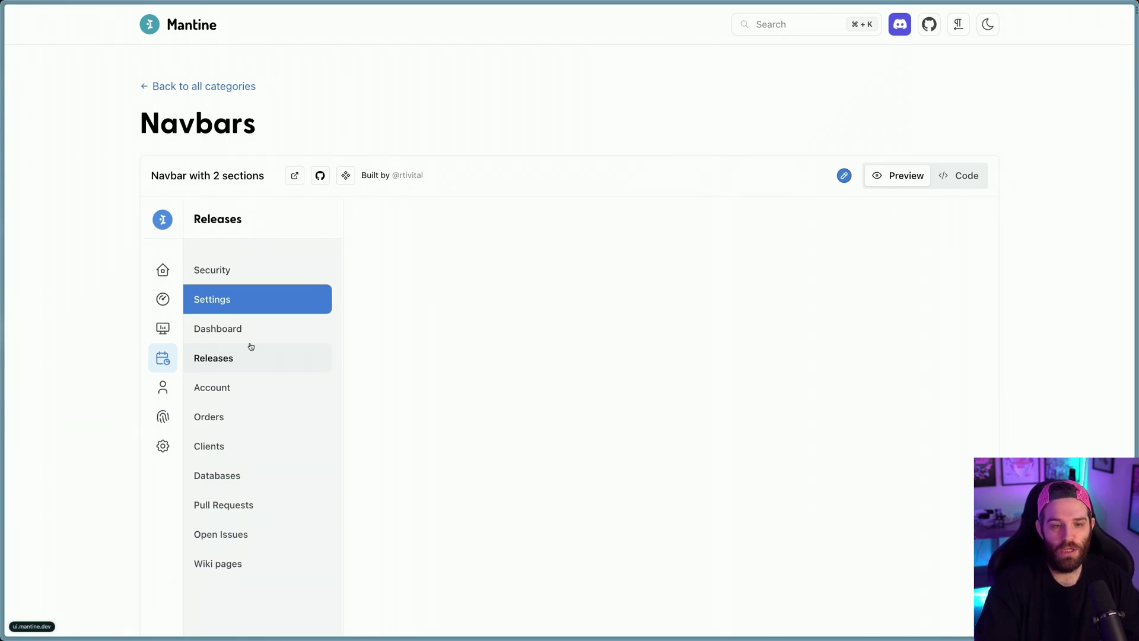
{"action": "scroll", "coordinate": [304, 274], "scroll_direction": "down", "scroll_amount": 2}
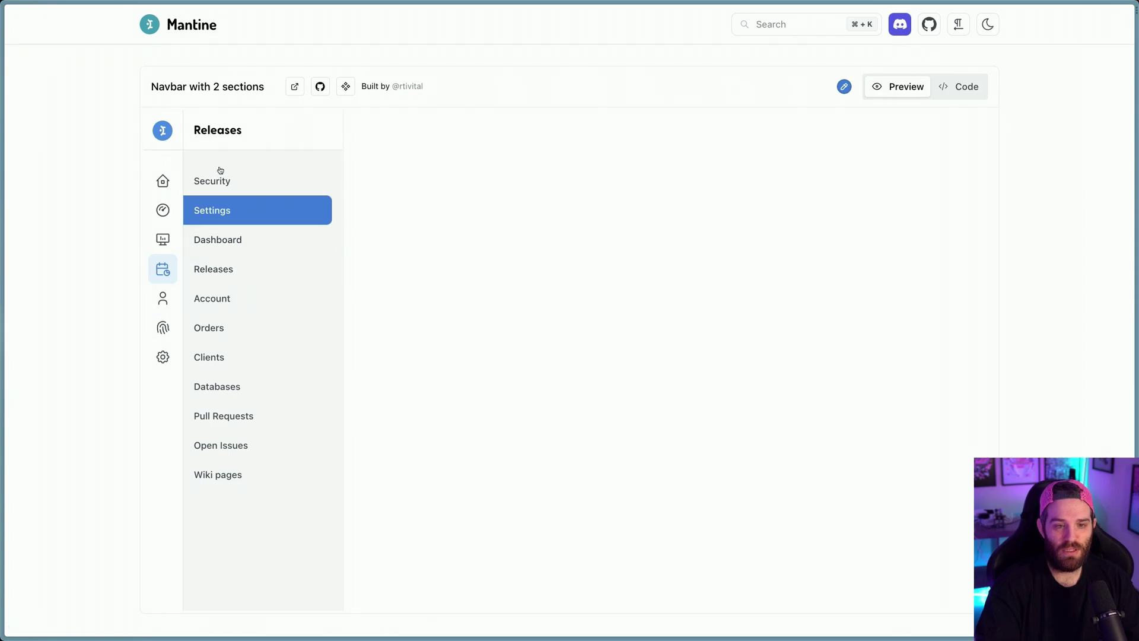
{"action": "left_click", "coordinate": [957, 86]}
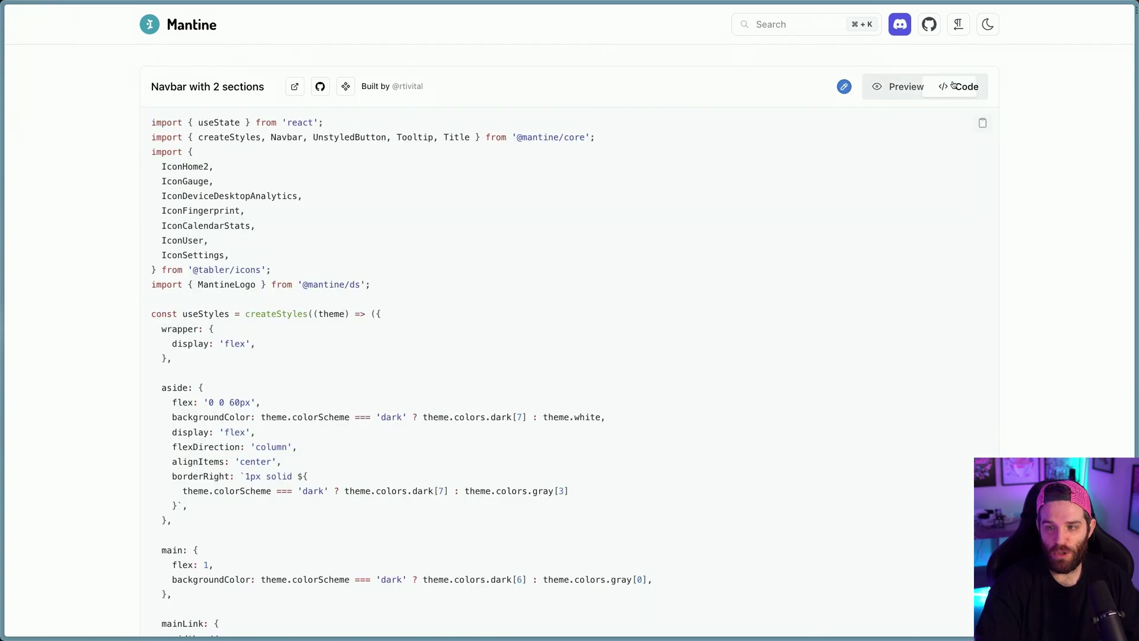
{"action": "scroll", "coordinate": [574, 331], "scroll_direction": "down", "scroll_amount": 5}
{"action": "scroll", "coordinate": [573, 331], "scroll_direction": "down", "scroll_amount": 2}
{"action": "scroll", "coordinate": [575, 331], "scroll_direction": "down", "scroll_amount": 5}
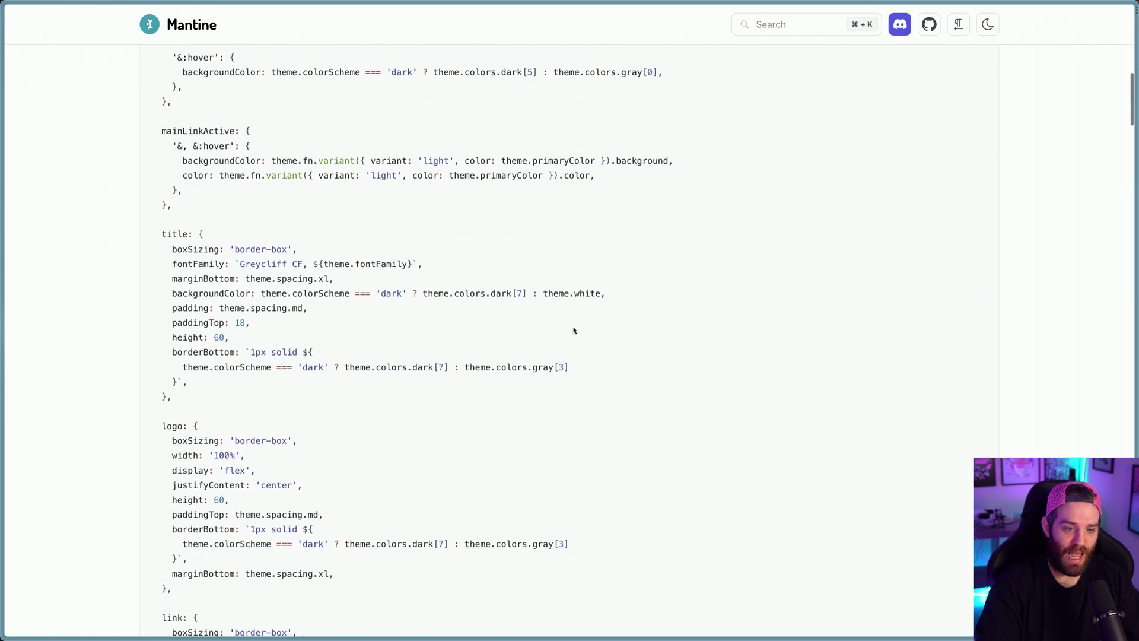
{"action": "scroll", "coordinate": [574, 330], "scroll_direction": "down", "scroll_amount": 4}
{"action": "scroll", "coordinate": [574, 330], "scroll_direction": "down", "scroll_amount": 1}
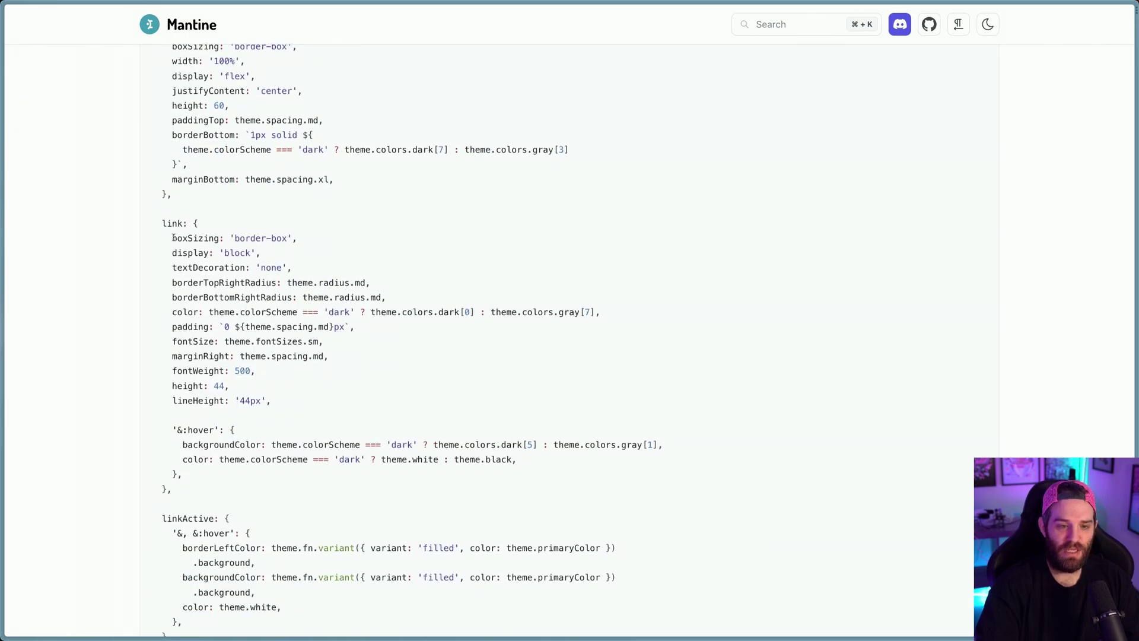
{"action": "left_click_drag", "start_coordinate": [172, 238], "coordinate": [347, 403]}
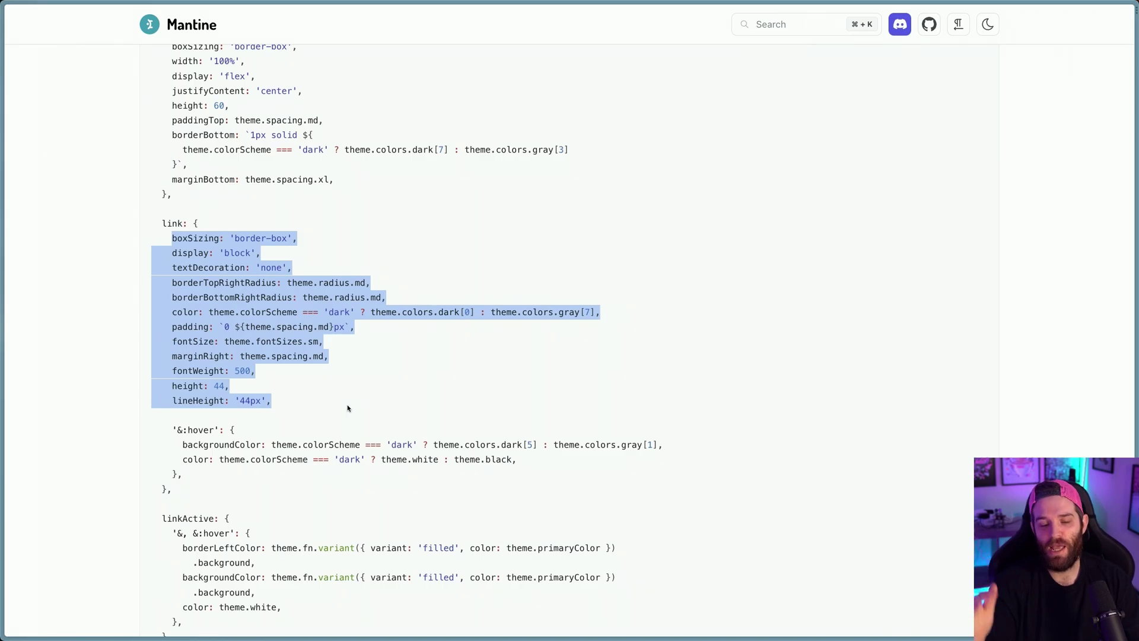
{"action": "scroll", "coordinate": [348, 408], "scroll_direction": "down", "scroll_amount": 4}
{"action": "scroll", "coordinate": [348, 408], "scroll_direction": "down", "scroll_amount": 4}
{"action": "scroll", "coordinate": [349, 408], "scroll_direction": "down", "scroll_amount": 3}
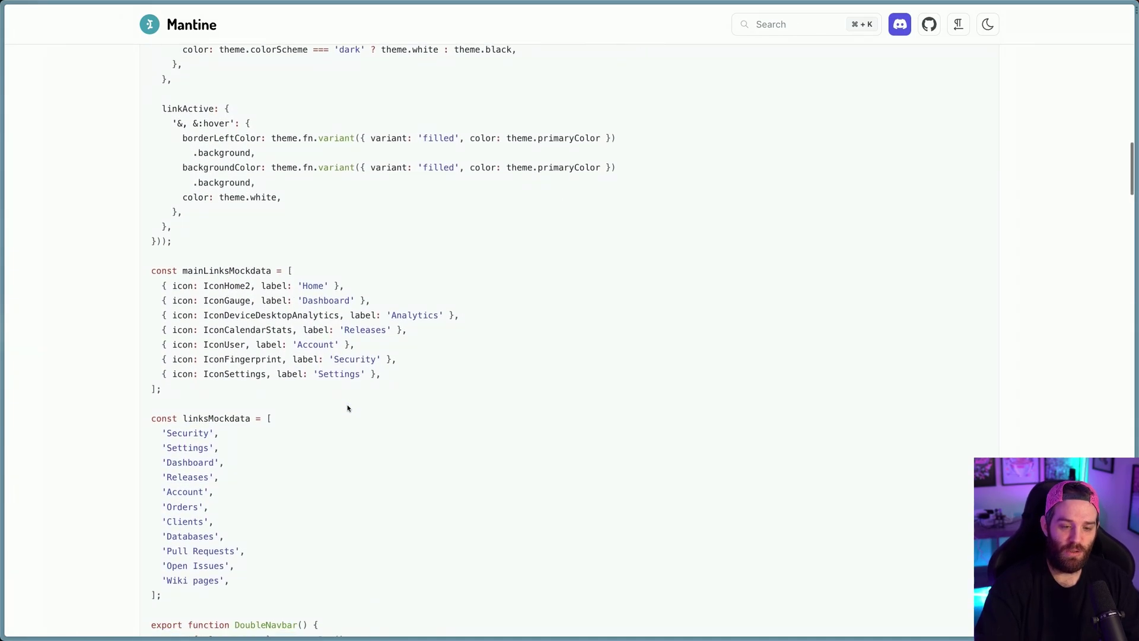
{"action": "scroll", "coordinate": [347, 408], "scroll_direction": "down", "scroll_amount": 3}
{"action": "scroll", "coordinate": [348, 407], "scroll_direction": "down", "scroll_amount": 2}
{"action": "scroll", "coordinate": [348, 407], "scroll_direction": "up", "scroll_amount": 8}
{"action": "scroll", "coordinate": [348, 407], "scroll_direction": "up", "scroll_amount": 8}
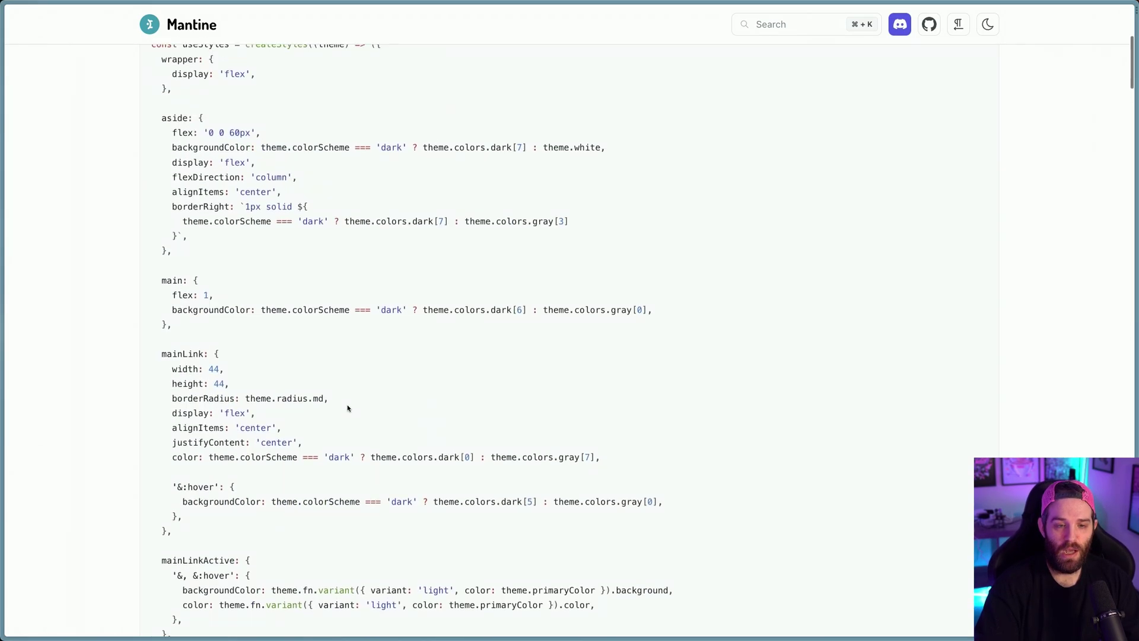
{"action": "scroll", "coordinate": [349, 408], "scroll_direction": "up", "scroll_amount": 6}
{"action": "scroll", "coordinate": [347, 408], "scroll_direction": "down", "scroll_amount": 1}
From Application UI categories open Authentication and recolour the form purple, then yellow
{"action": "left_click", "coordinate": [202, 86]}
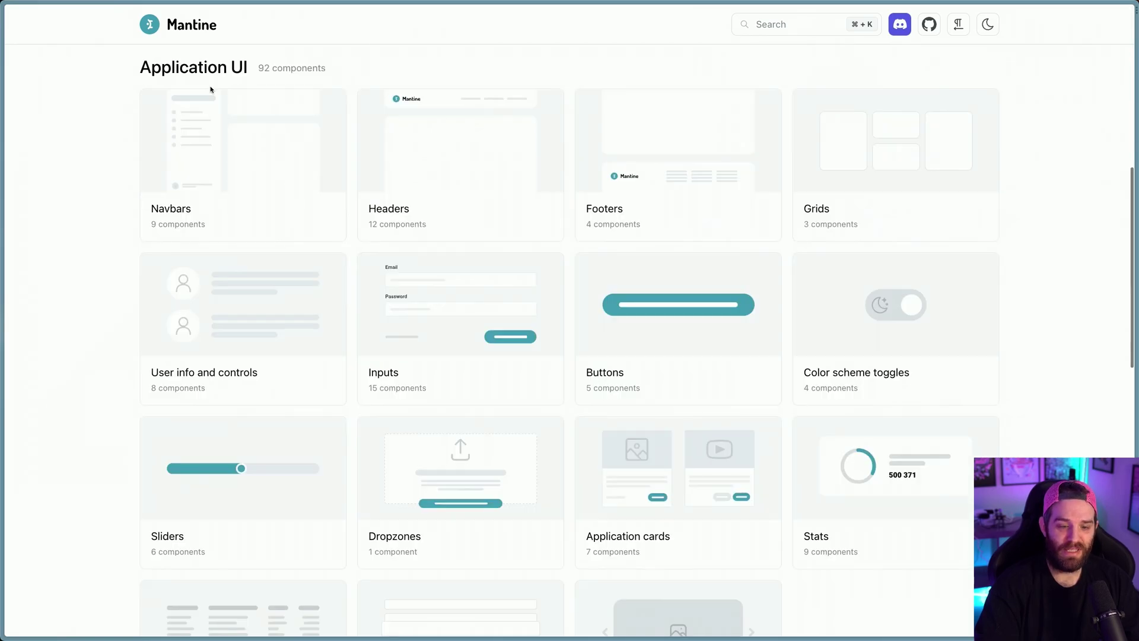
{"action": "scroll", "coordinate": [323, 410], "scroll_direction": "down", "scroll_amount": 4}
{"action": "scroll", "coordinate": [215, 497], "scroll_direction": "down", "scroll_amount": 8}
{"action": "scroll", "coordinate": [215, 496], "scroll_direction": "up", "scroll_amount": 2}
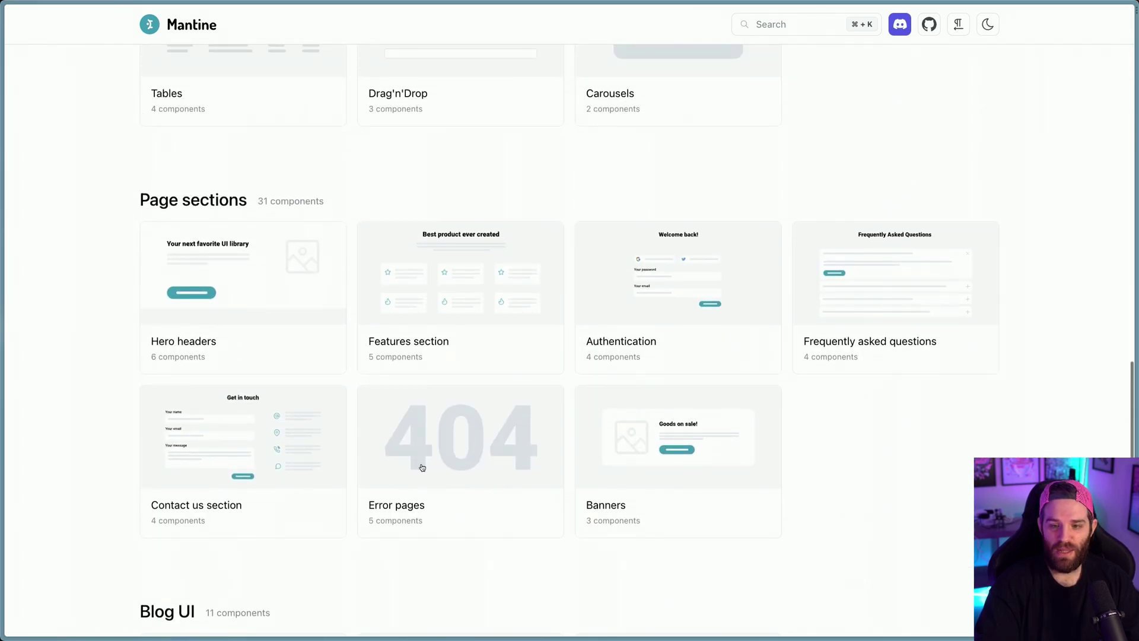
{"action": "left_click", "coordinate": [623, 271]}
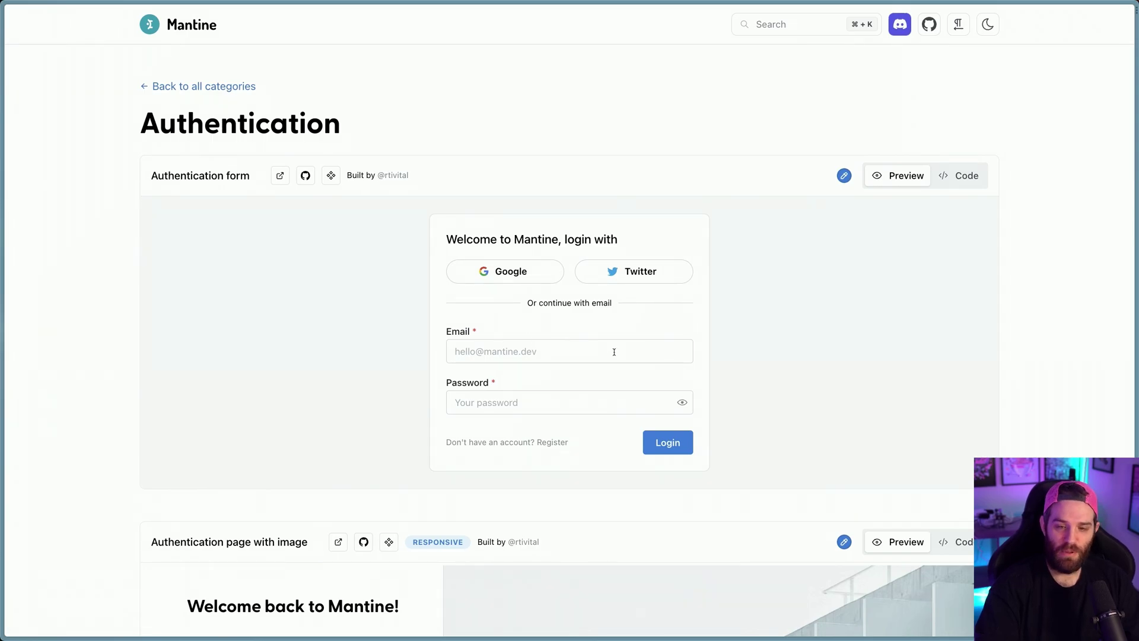
{"action": "scroll", "coordinate": [459, 348], "scroll_direction": "down", "scroll_amount": 5}
{"action": "scroll", "coordinate": [459, 348], "scroll_direction": "down", "scroll_amount": 5}
{"action": "scroll", "coordinate": [459, 349], "scroll_direction": "up", "scroll_amount": 3}
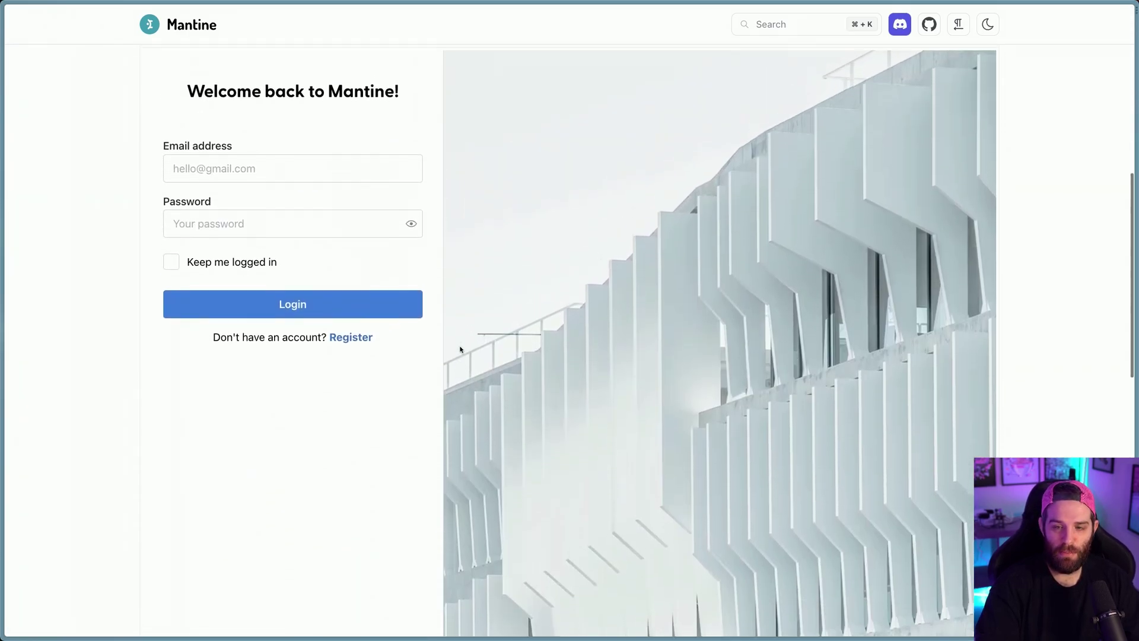
{"action": "scroll", "coordinate": [459, 347], "scroll_direction": "up", "scroll_amount": 1}
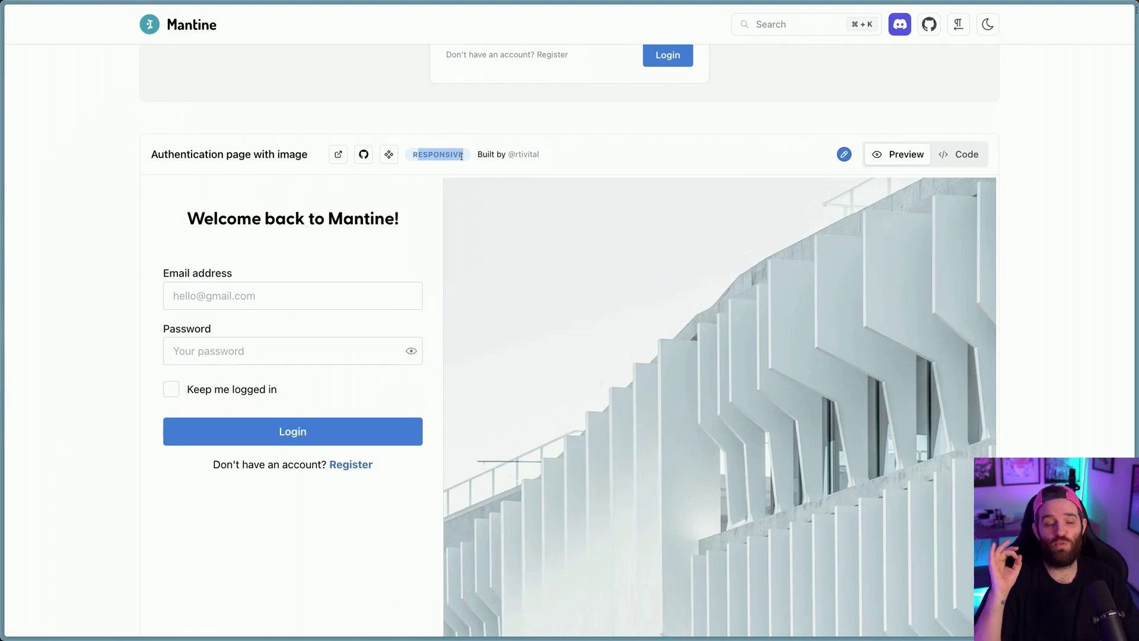
{"action": "scroll", "coordinate": [459, 156], "scroll_direction": "up", "scroll_amount": 3}
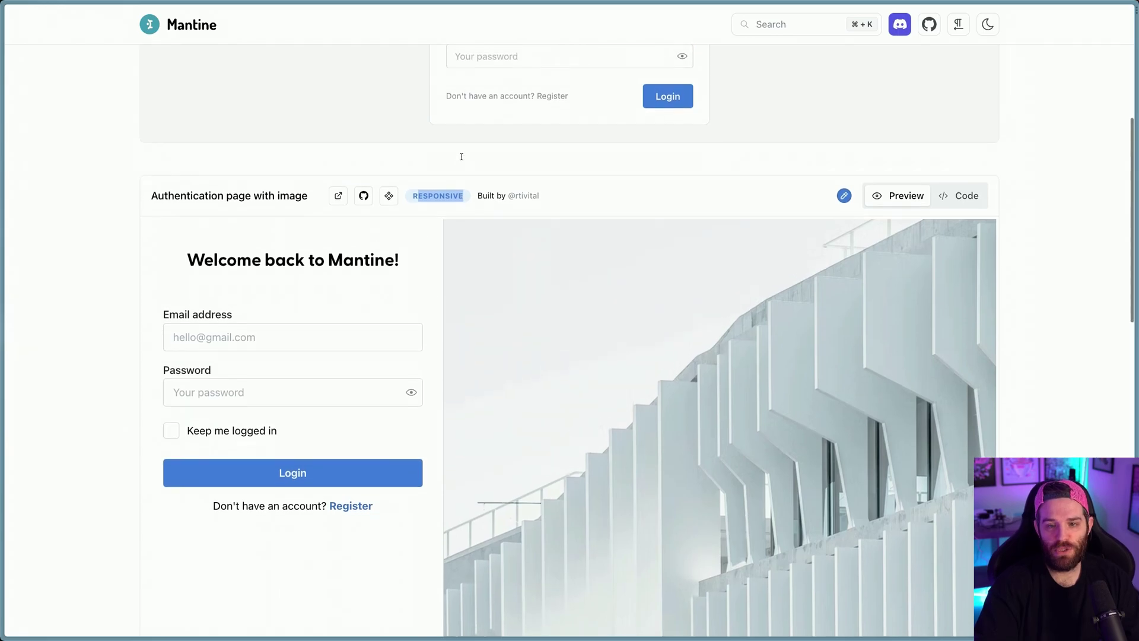
{"action": "scroll", "coordinate": [461, 156], "scroll_direction": "up", "scroll_amount": 8}
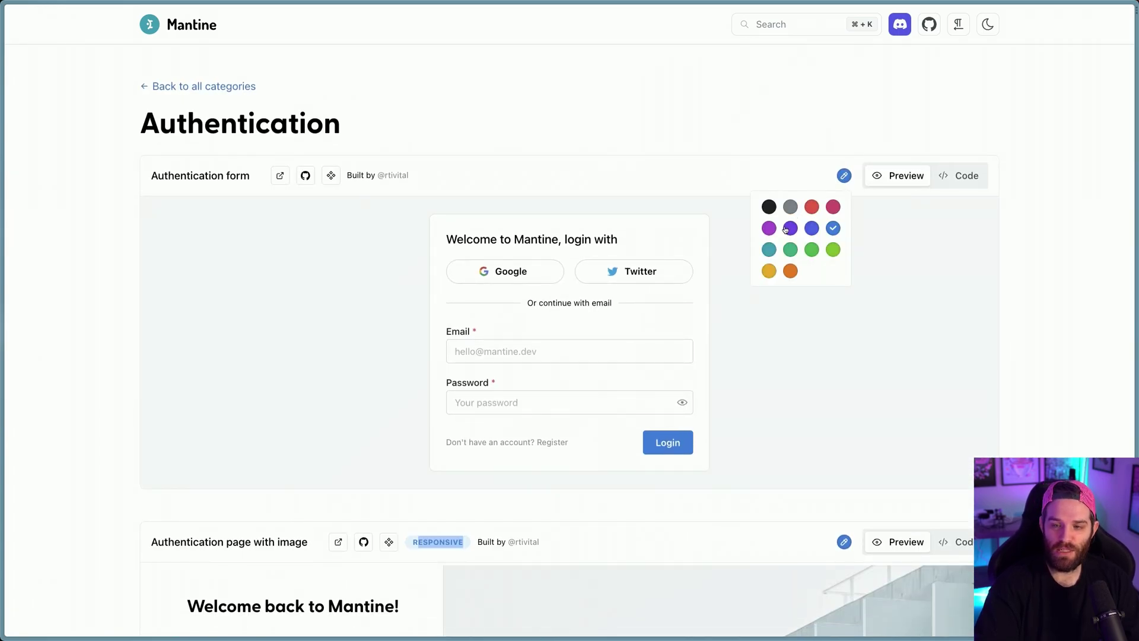
{"action": "left_click", "coordinate": [789, 228]}
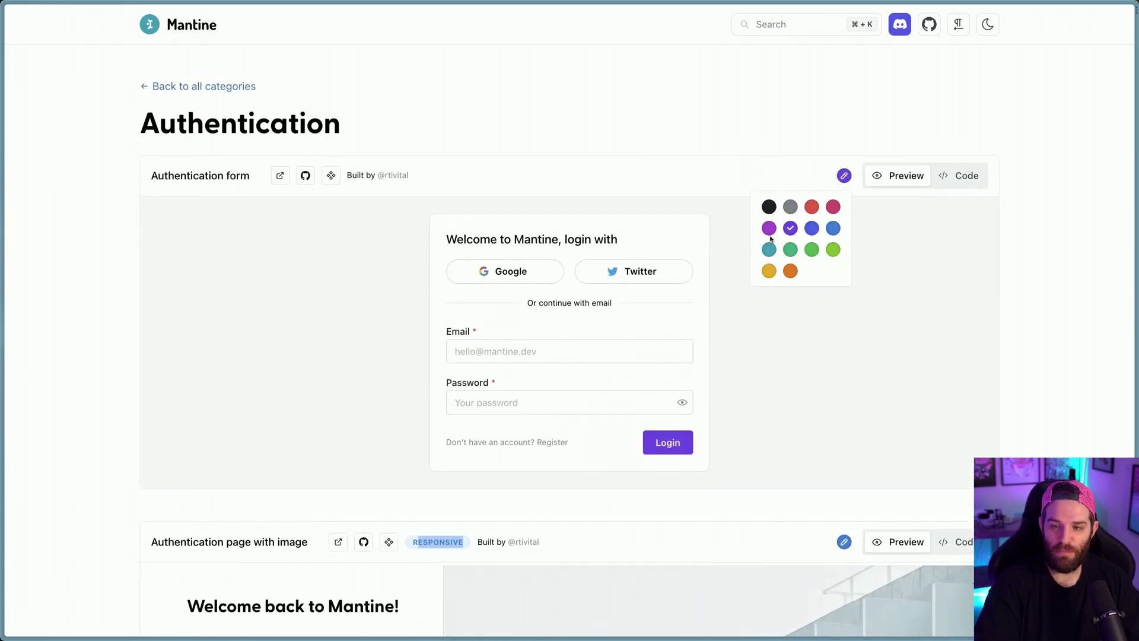
{"action": "left_click", "coordinate": [769, 270]}
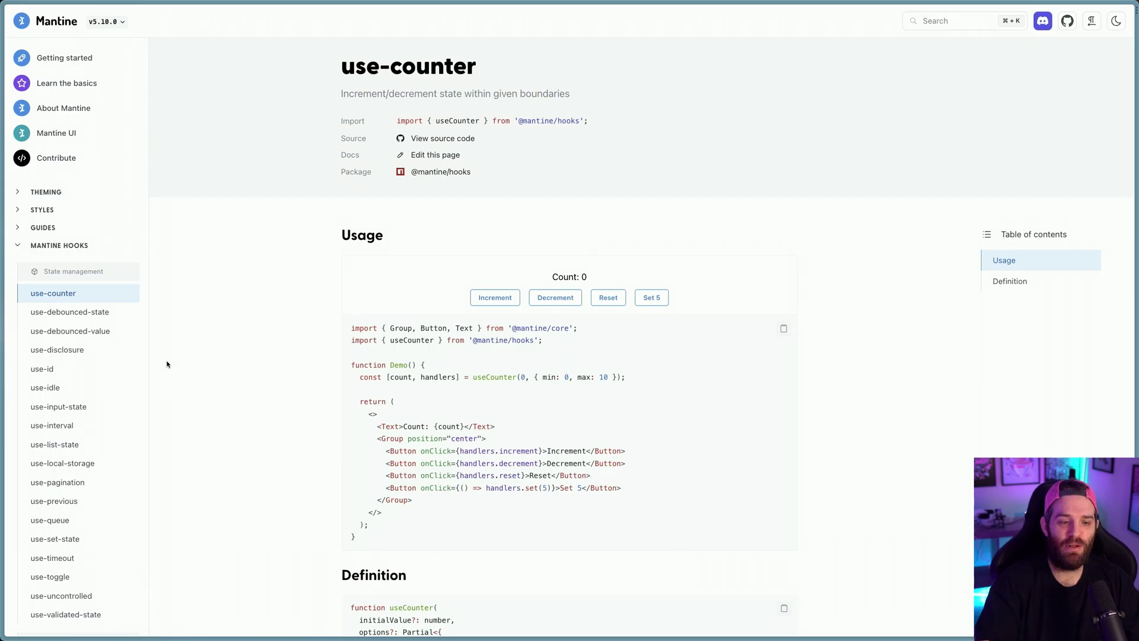
{"action": "scroll", "coordinate": [168, 364], "scroll_direction": "down", "scroll_amount": 2}
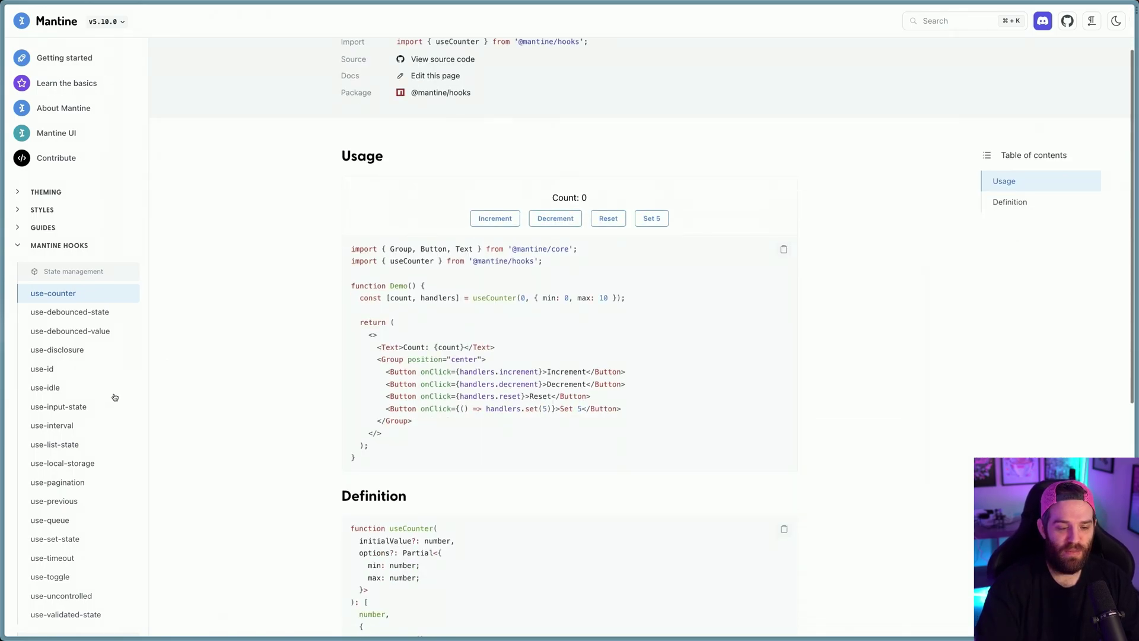
Browse use-pagination, open use-idle, and collapse the MANTINE HOOKS sidebar list
{"action": "left_click", "coordinate": [67, 484]}
{"action": "scroll", "coordinate": [522, 411], "scroll_direction": "down", "scroll_amount": 2}
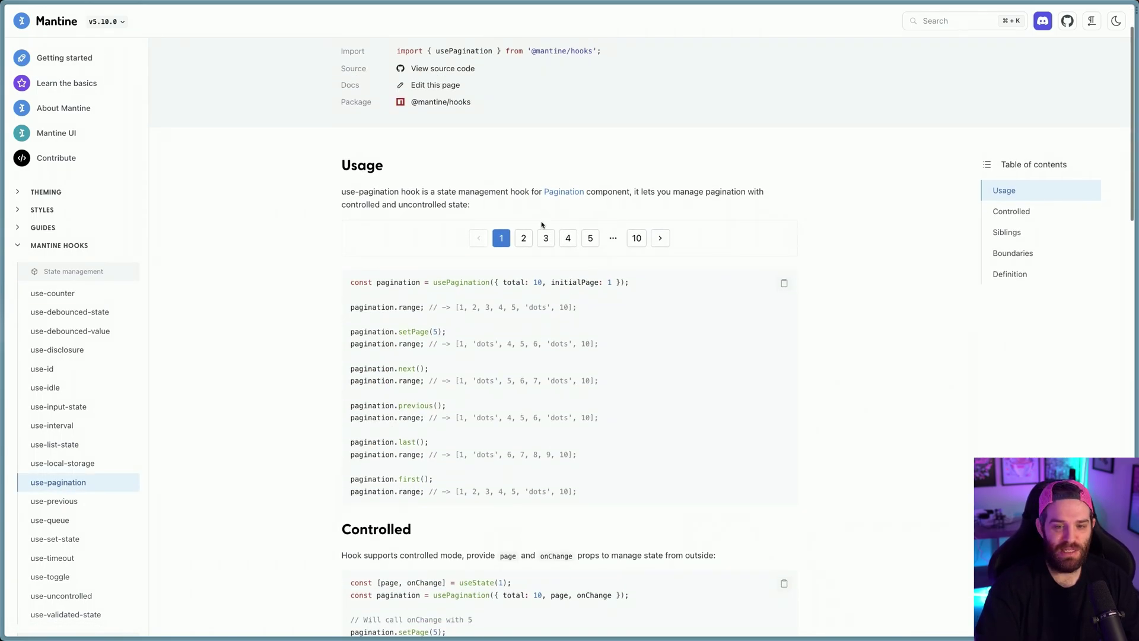
{"action": "scroll", "coordinate": [490, 365], "scroll_direction": "down", "scroll_amount": 2}
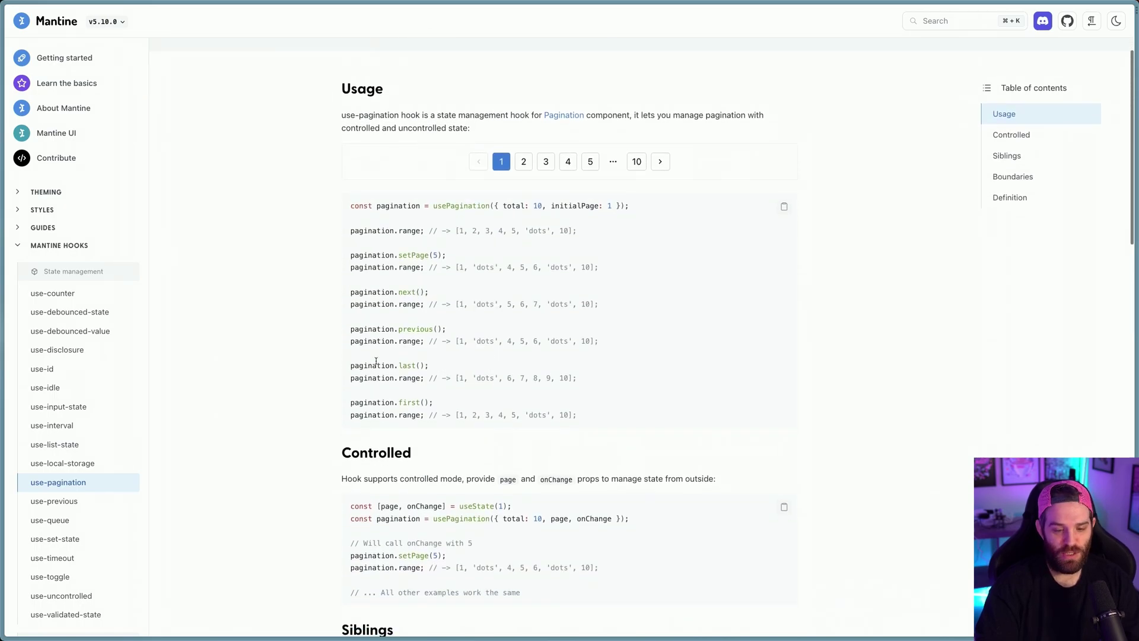
{"action": "scroll", "coordinate": [545, 178], "scroll_direction": "down", "scroll_amount": 5}
{"action": "scroll", "coordinate": [525, 350], "scroll_direction": "down", "scroll_amount": 3}
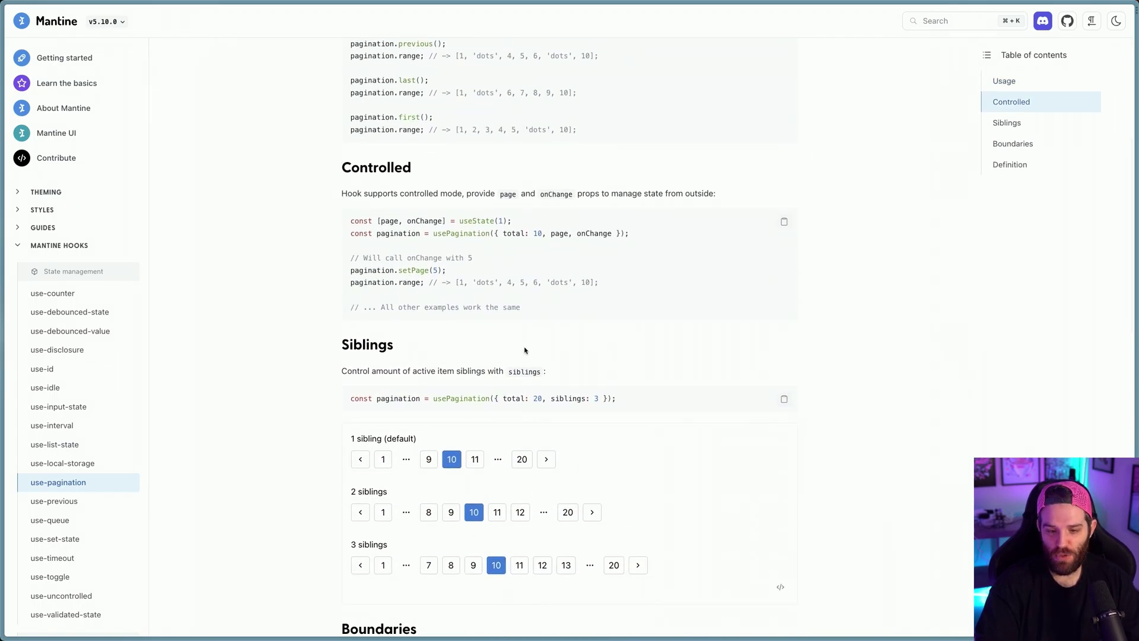
{"action": "scroll", "coordinate": [525, 349], "scroll_direction": "down", "scroll_amount": 5}
{"action": "scroll", "coordinate": [525, 350], "scroll_direction": "down", "scroll_amount": 4}
{"action": "scroll", "coordinate": [525, 350], "scroll_direction": "down", "scroll_amount": 5}
{"action": "scroll", "coordinate": [525, 350], "scroll_direction": "down", "scroll_amount": 3}
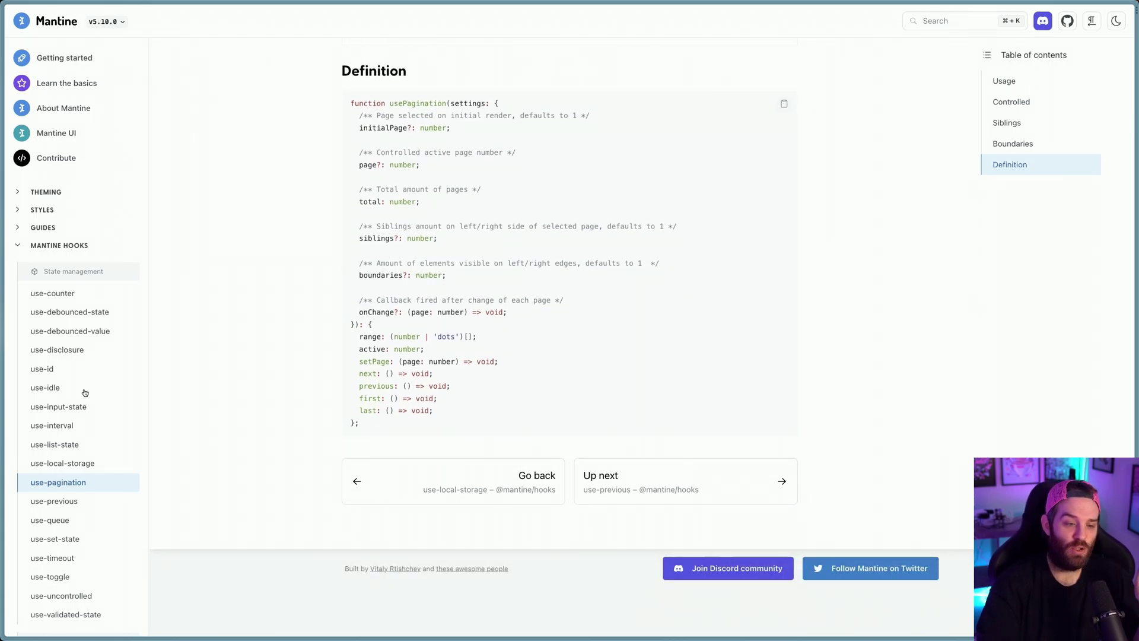
{"action": "left_click", "coordinate": [64, 390]}
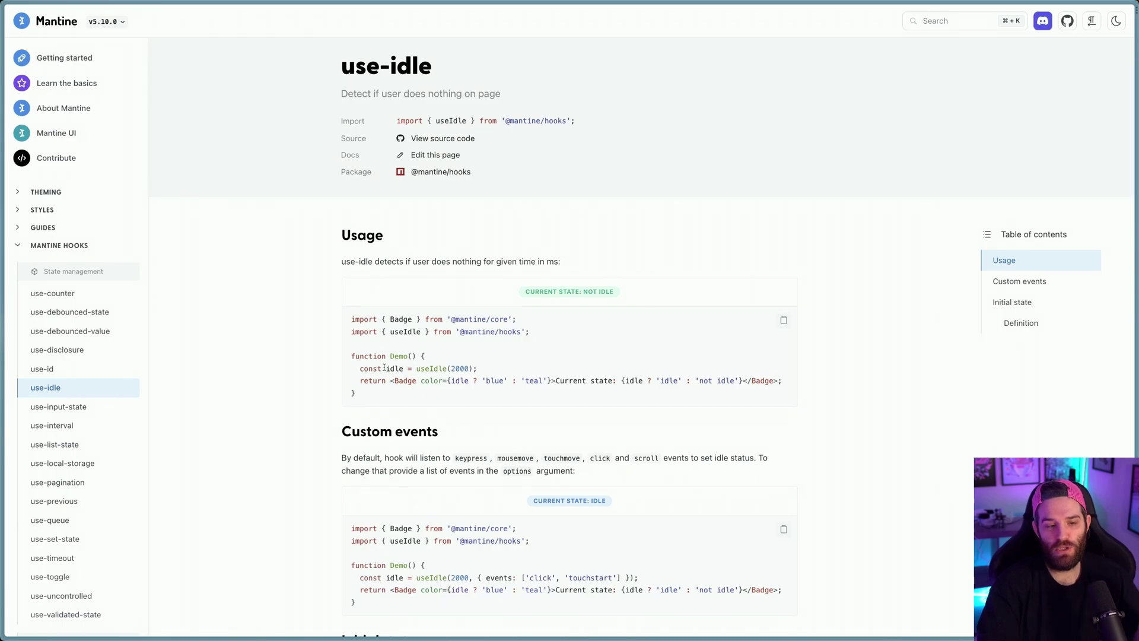
{"action": "left_click", "coordinate": [59, 245]}
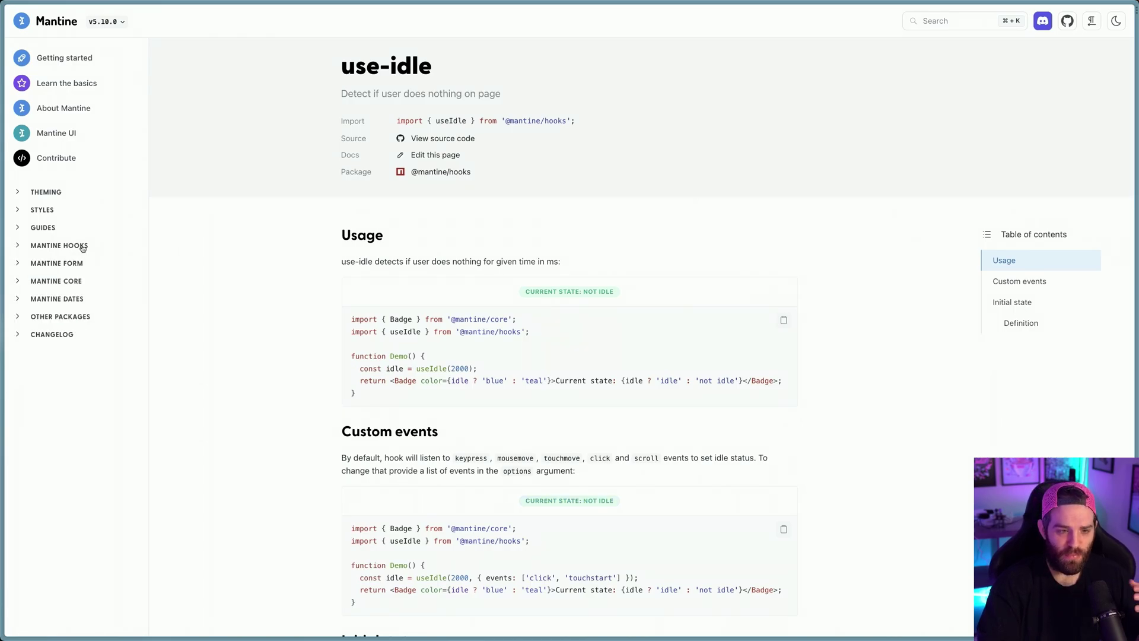
Expand MANTINE CORE and MANTINE FORM in the sidebar and open Form values
{"action": "left_click", "coordinate": [46, 281]}
{"action": "scroll", "coordinate": [72, 364], "scroll_direction": "down", "scroll_amount": 3}
{"action": "scroll", "coordinate": [71, 365], "scroll_direction": "down", "scroll_amount": 5}
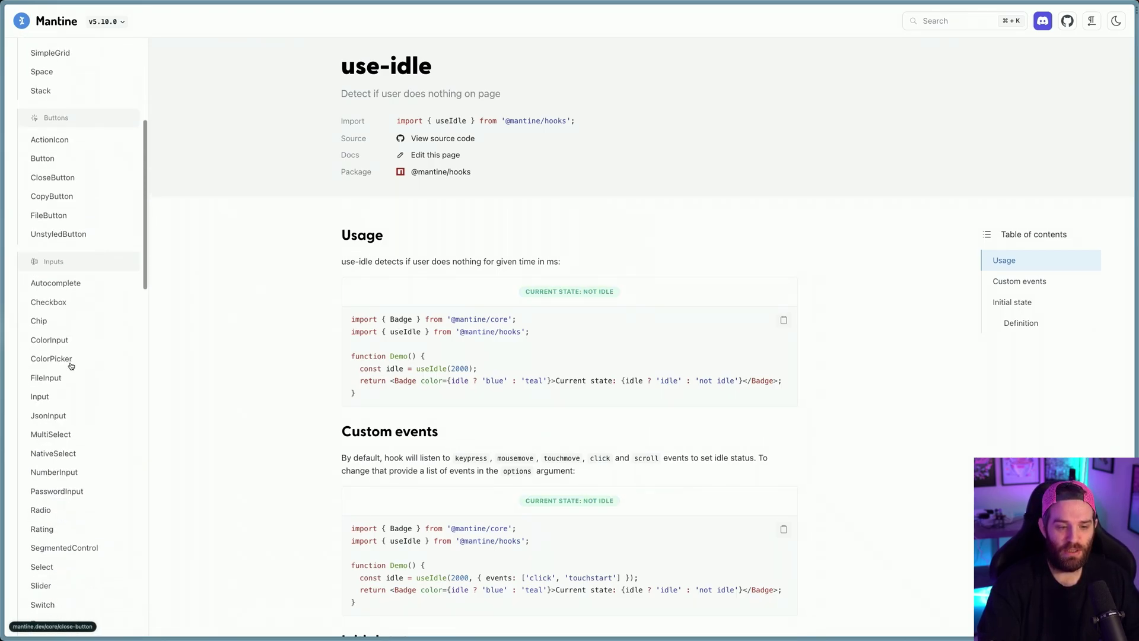
{"action": "scroll", "coordinate": [72, 365], "scroll_direction": "up", "scroll_amount": 8}
{"action": "left_click", "coordinate": [60, 260]}
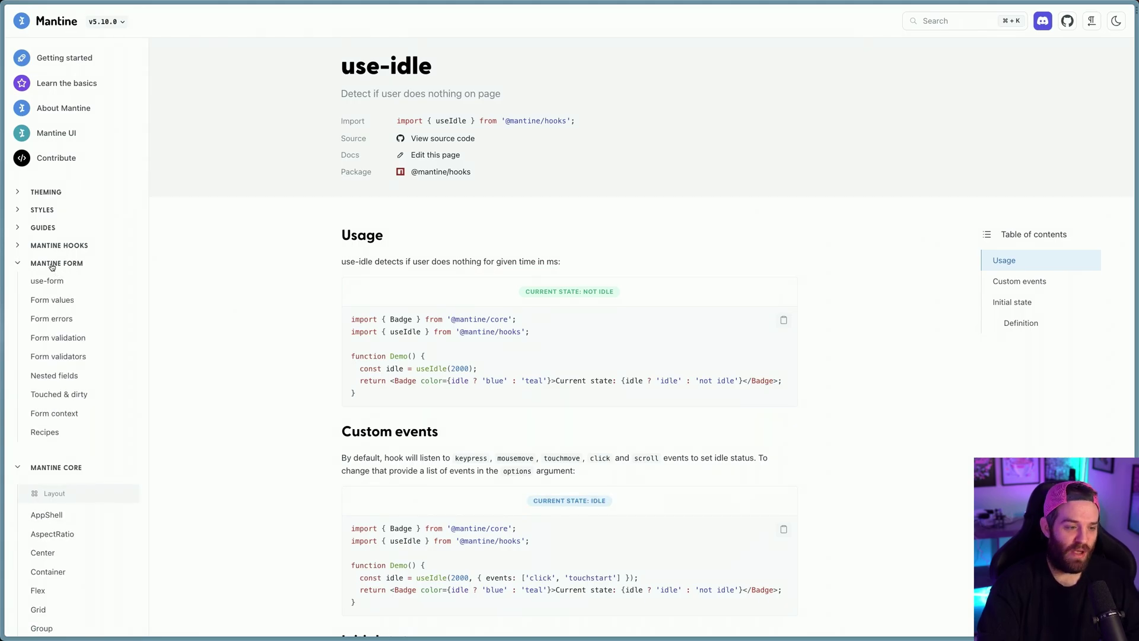
{"action": "left_click", "coordinate": [71, 302]}
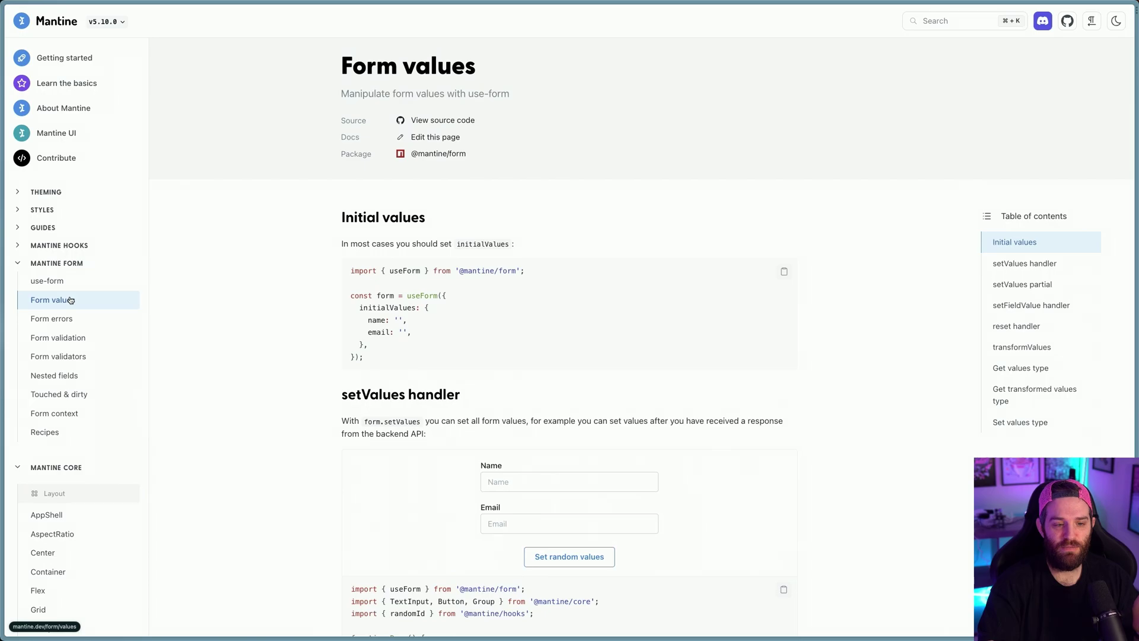
{"action": "scroll", "coordinate": [451, 282], "scroll_direction": "down", "scroll_amount": 2}
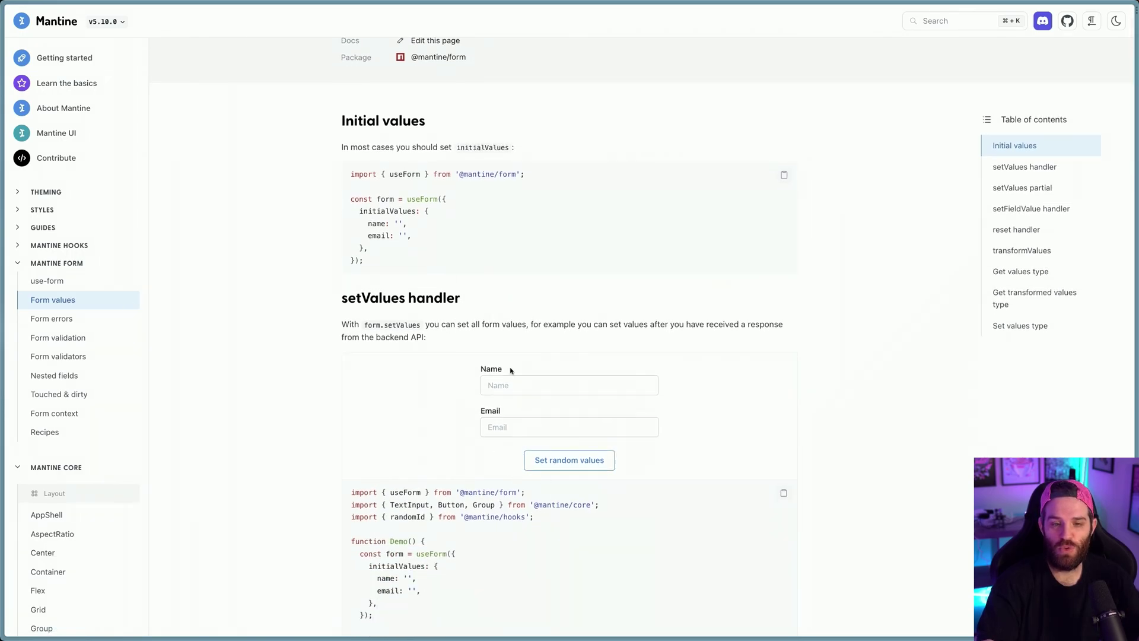